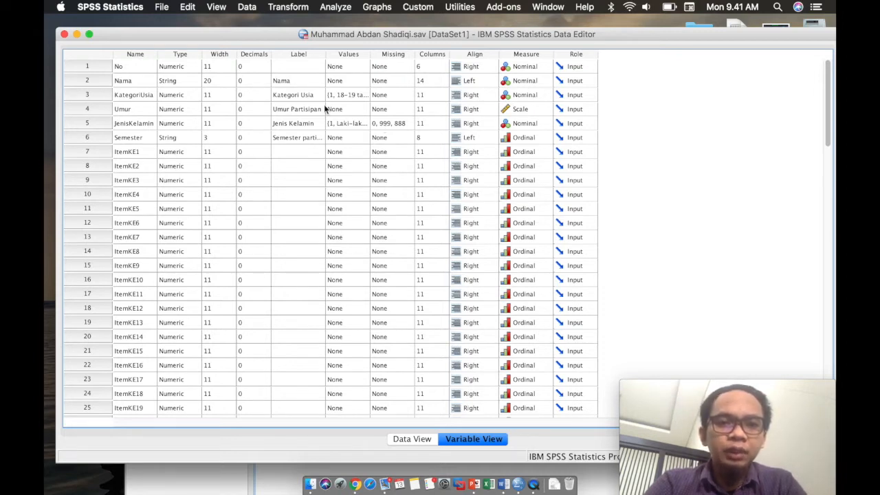
Step: Examine the value labels defined for the KategoriUsia variable and close them without changes
{"action": "left_click", "coordinate": [298, 98]}
{"action": "left_click", "coordinate": [79, 92]}
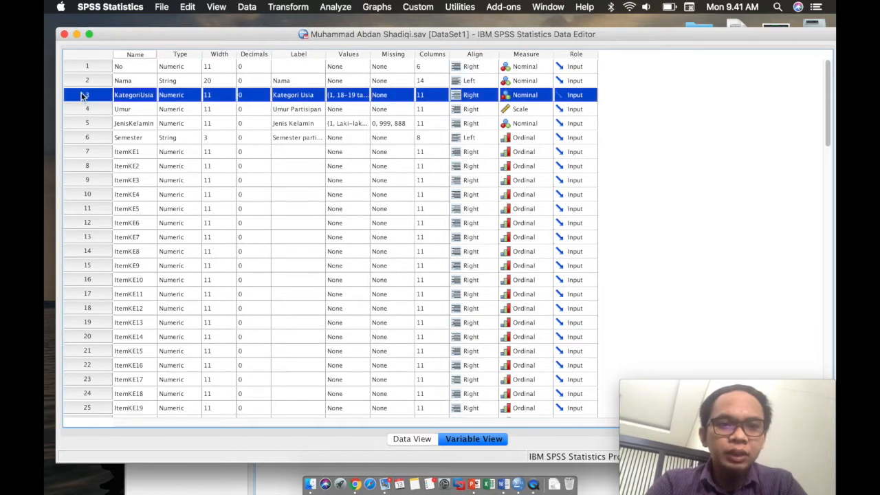
{"action": "left_click", "coordinate": [364, 97]}
{"action": "left_click", "coordinate": [363, 96]}
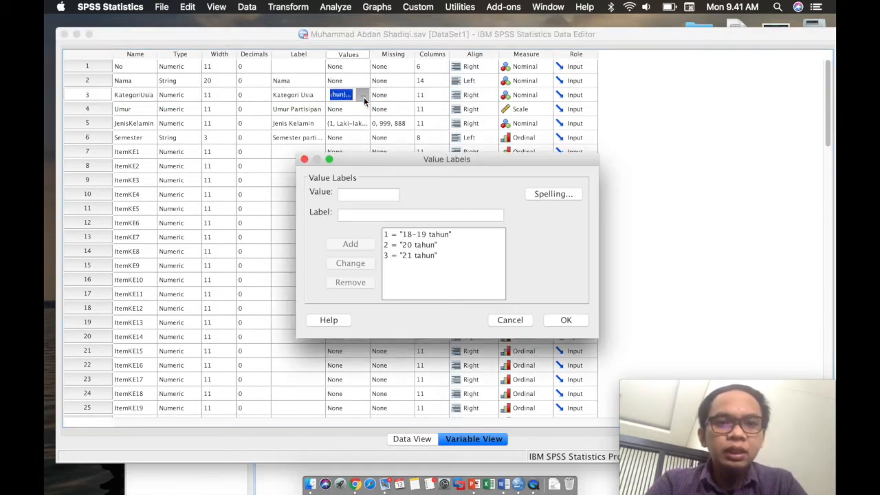
{"action": "left_click_drag", "start_coordinate": [425, 165], "coordinate": [422, 129]}
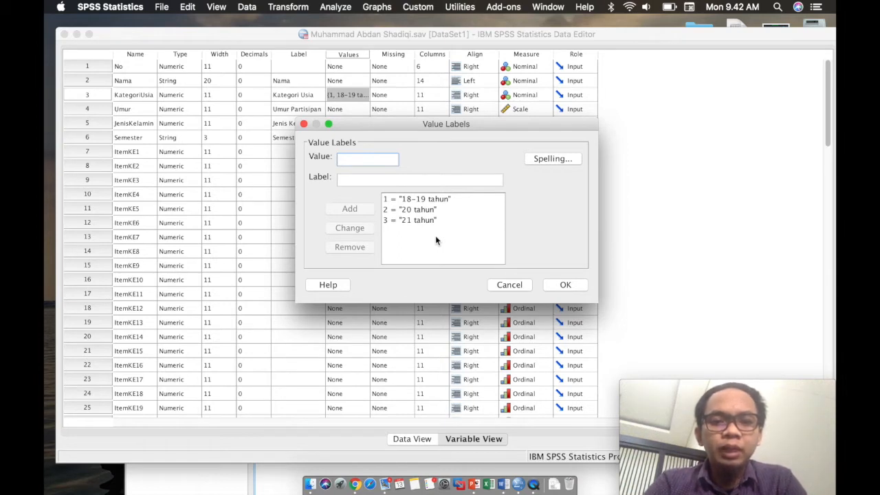
{"action": "left_click", "coordinate": [565, 287]}
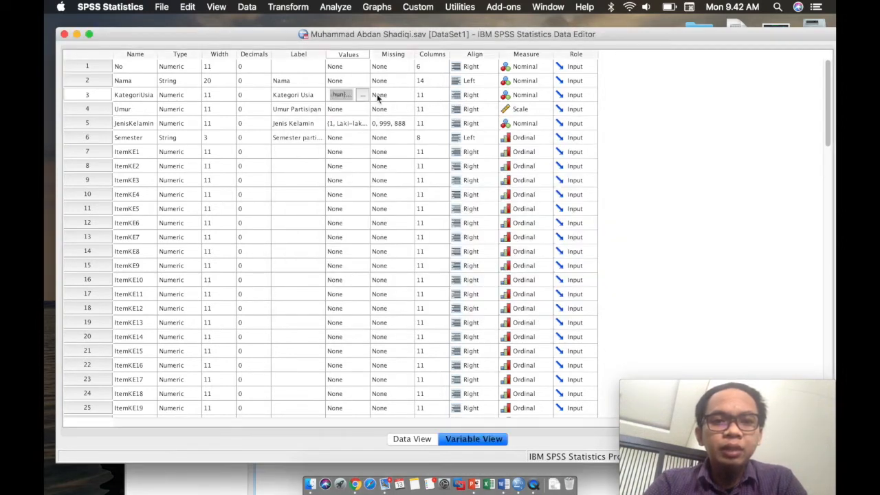
Step: Examine the value labels defined for the JenisKelamin variable and cancel out of them
{"action": "left_click", "coordinate": [362, 123]}
{"action": "left_click", "coordinate": [363, 123]}
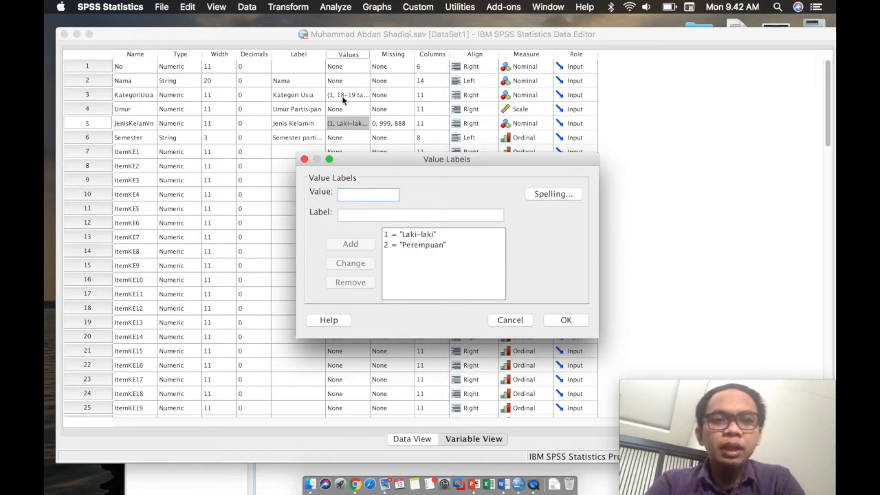
{"action": "left_click", "coordinate": [511, 321]}
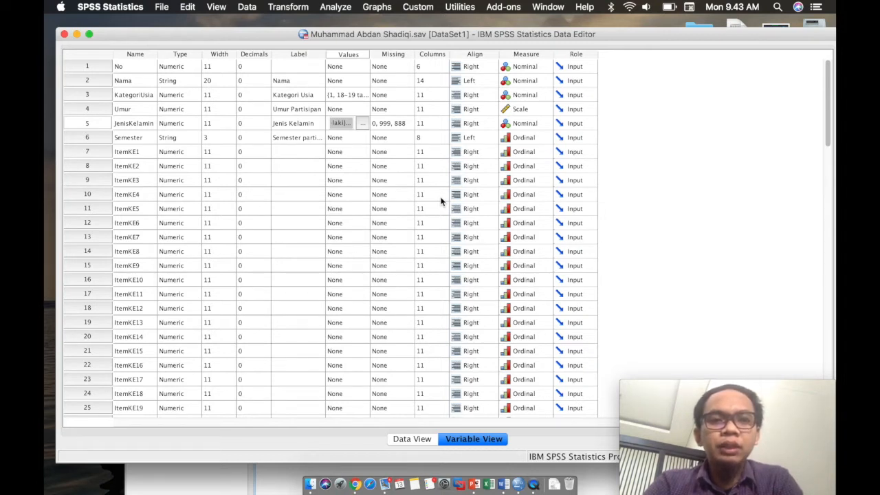
Step: Go to the end of the variable list, then examine the TotatPerilakuprolingkungan scores across all cases in the data, including the first case
{"action": "scroll", "coordinate": [342, 211], "scroll_direction": "down", "scroll_amount": 20}
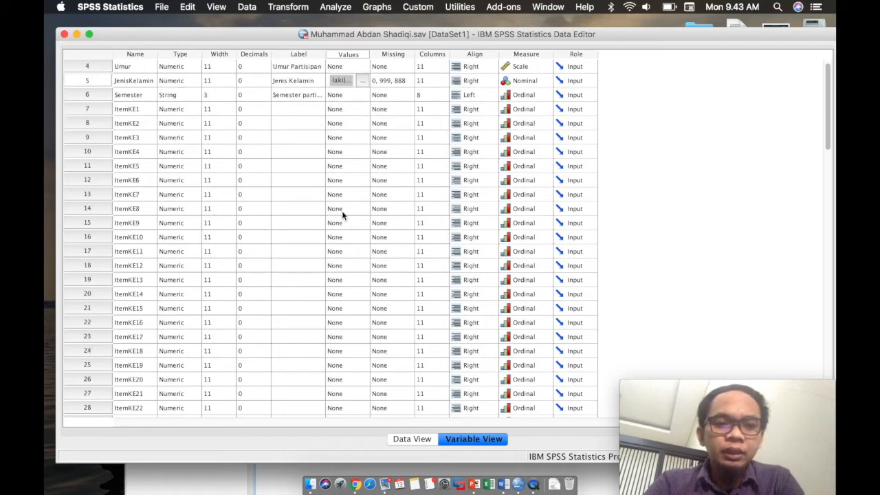
{"action": "scroll", "coordinate": [342, 216], "scroll_direction": "up", "scroll_amount": 5}
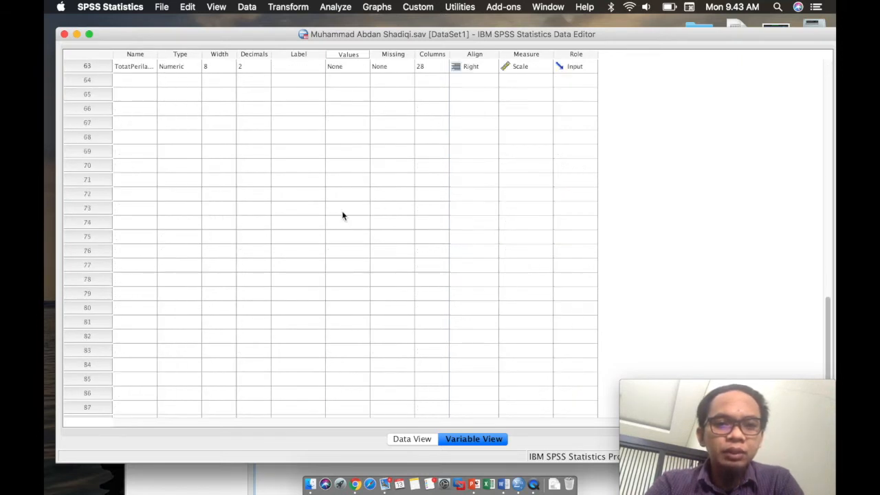
{"action": "double_click", "coordinate": [92, 165]}
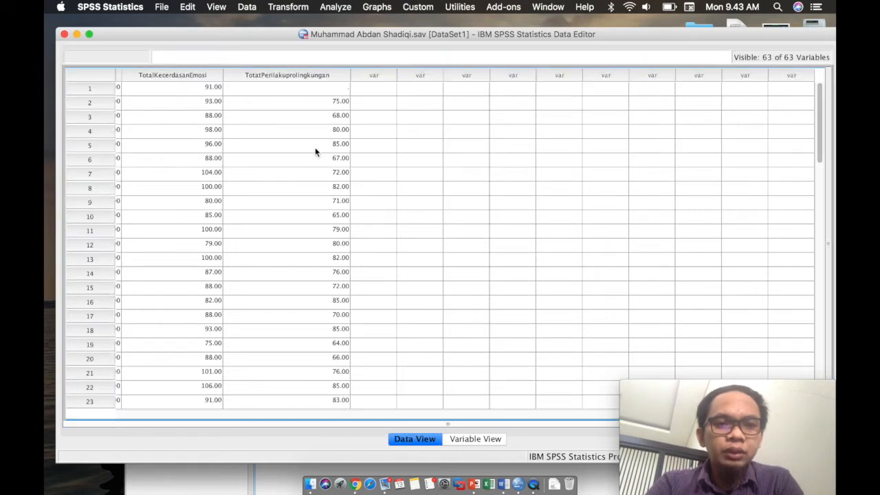
{"action": "left_click", "coordinate": [320, 93]}
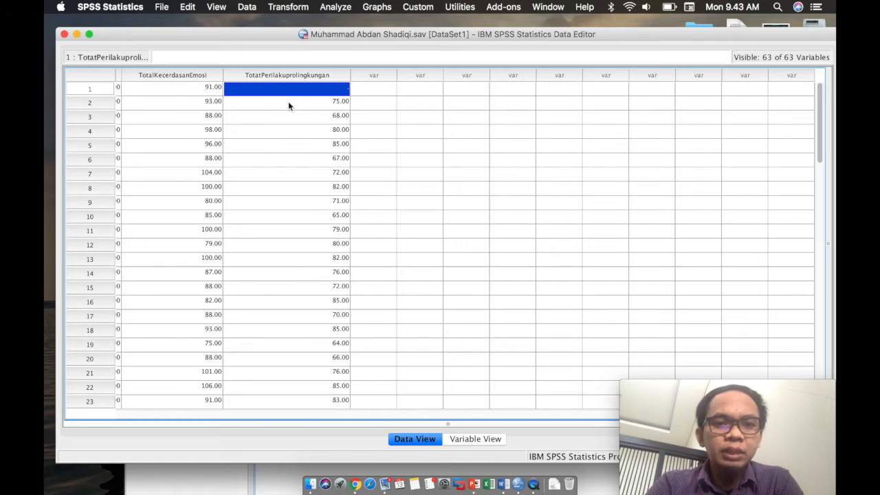
{"action": "left_click", "coordinate": [300, 103]}
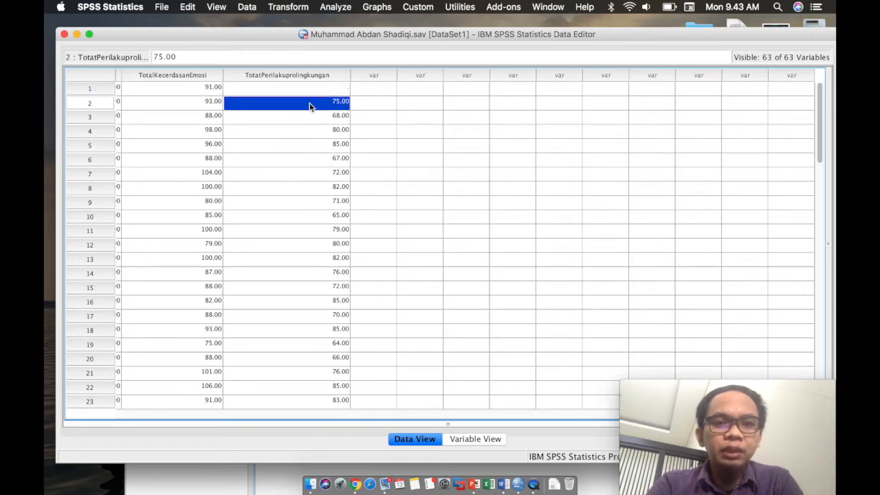
{"action": "scroll", "coordinate": [310, 182], "scroll_direction": "down", "scroll_amount": 1}
{"action": "scroll", "coordinate": [309, 188], "scroll_direction": "down", "scroll_amount": 15}
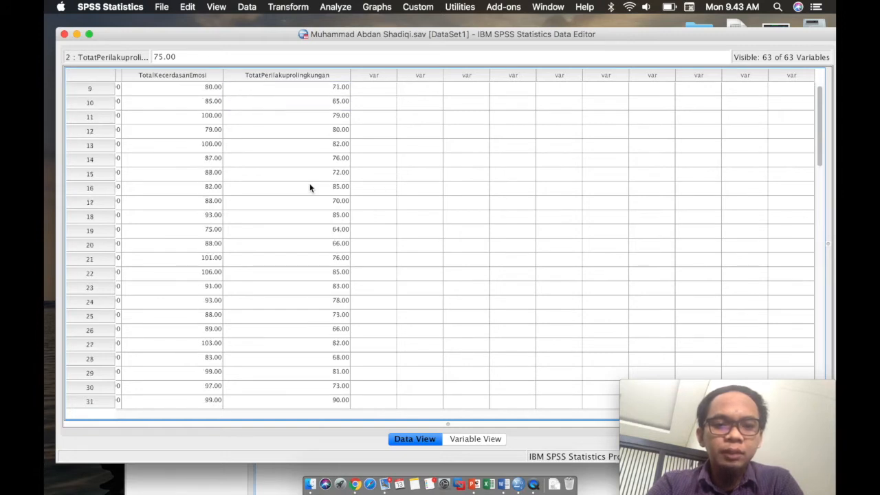
{"action": "scroll", "coordinate": [310, 188], "scroll_direction": "left", "scroll_amount": 5}
{"action": "scroll", "coordinate": [309, 188], "scroll_direction": "down", "scroll_amount": 2}
{"action": "scroll", "coordinate": [309, 187], "scroll_direction": "left", "scroll_amount": 1}
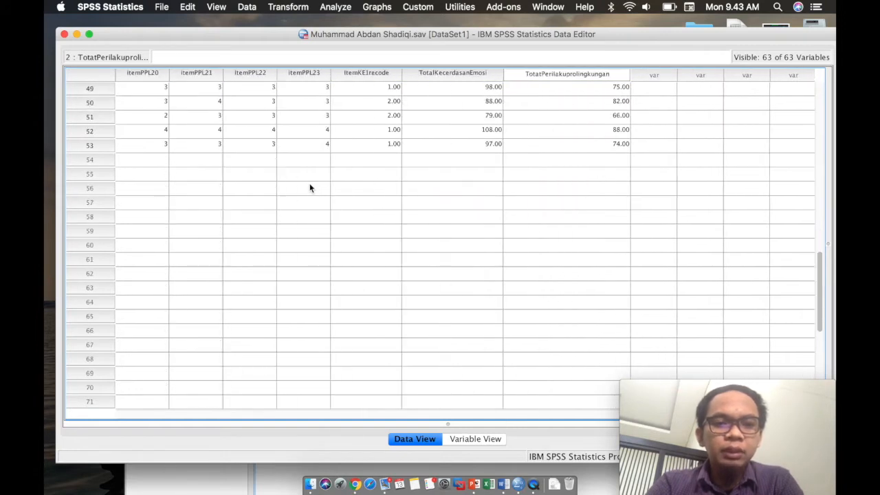
{"action": "scroll", "coordinate": [309, 188], "scroll_direction": "up", "scroll_amount": 16}
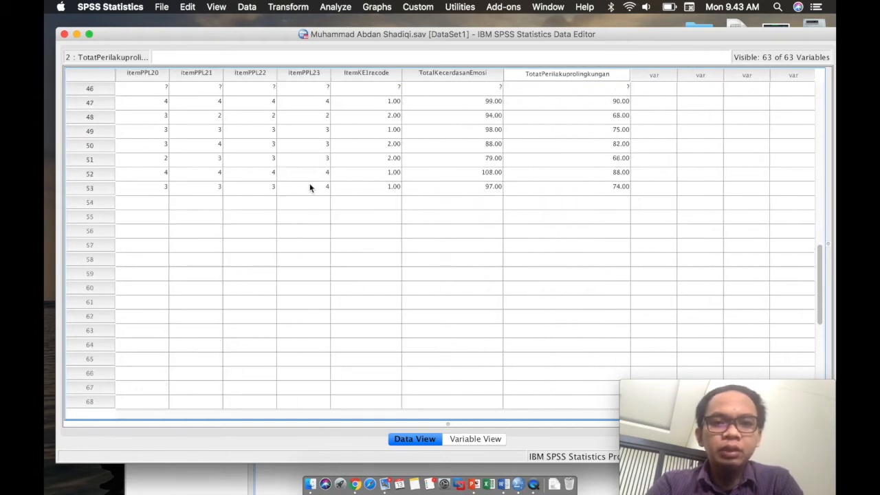
{"action": "scroll", "coordinate": [310, 188], "scroll_direction": "right", "scroll_amount": 3}
{"action": "scroll", "coordinate": [309, 187], "scroll_direction": "right", "scroll_amount": 2}
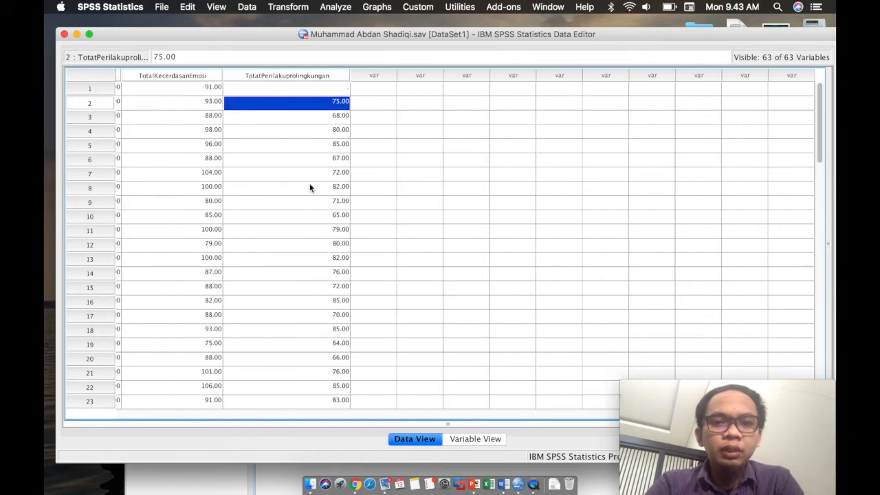
{"action": "left_click", "coordinate": [317, 90]}
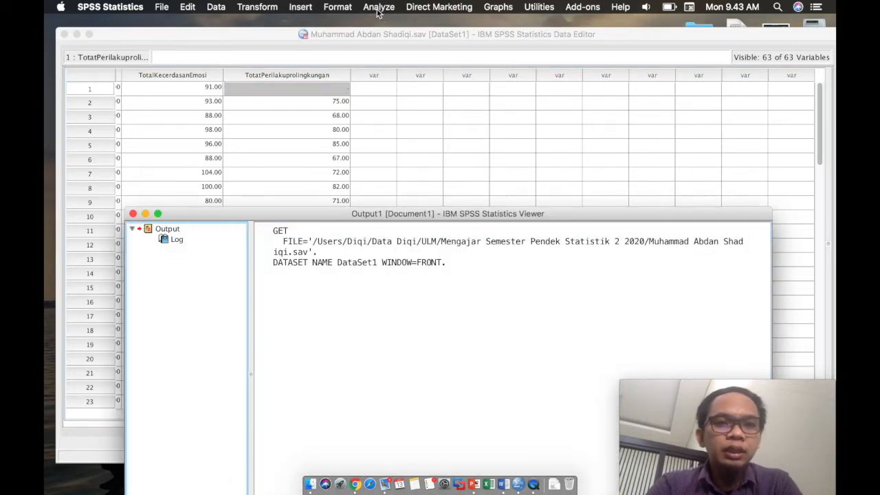
Step: Start a Univariate General Linear Model analysis with TotatPerilakuprolingkungan as the dependent variable
{"action": "left_click", "coordinate": [379, 7]}
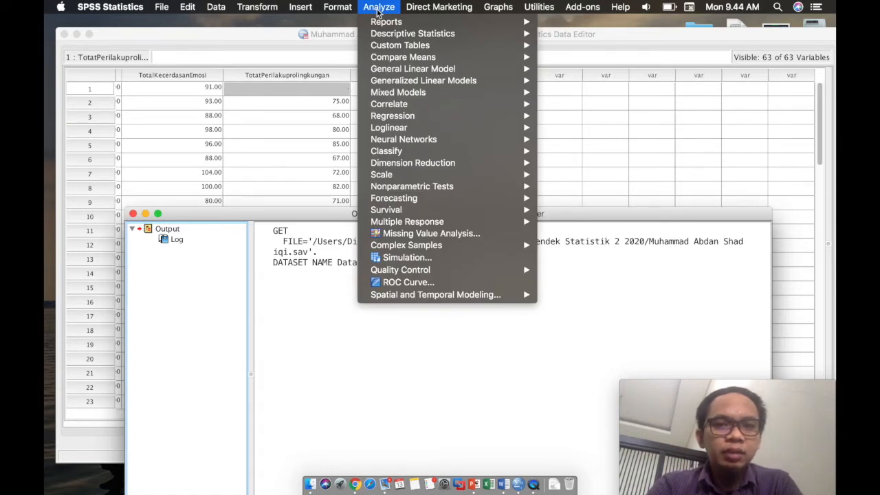
{"action": "mouse_move", "coordinate": [390, 68]}
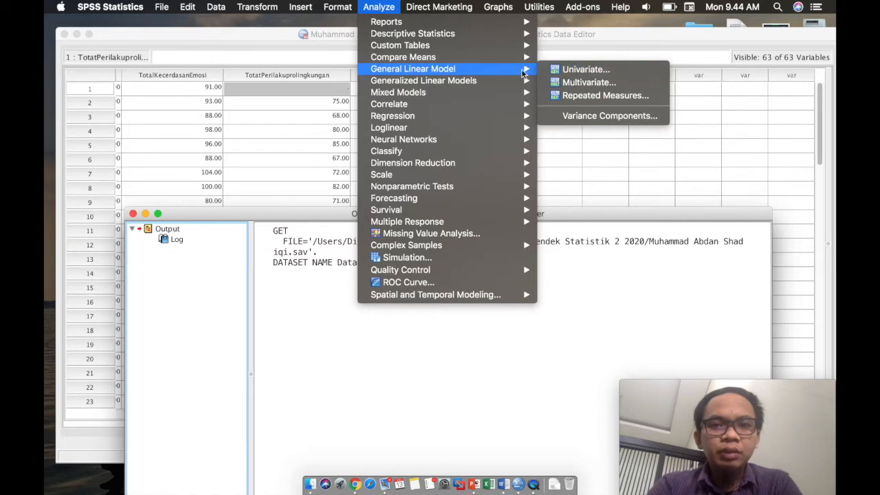
{"action": "left_click", "coordinate": [565, 72]}
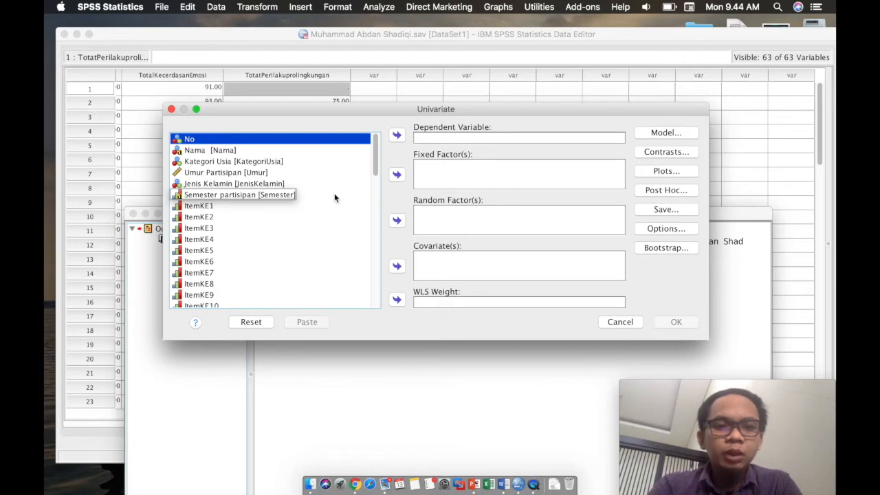
{"action": "scroll", "coordinate": [335, 198], "scroll_direction": "down", "scroll_amount": 15}
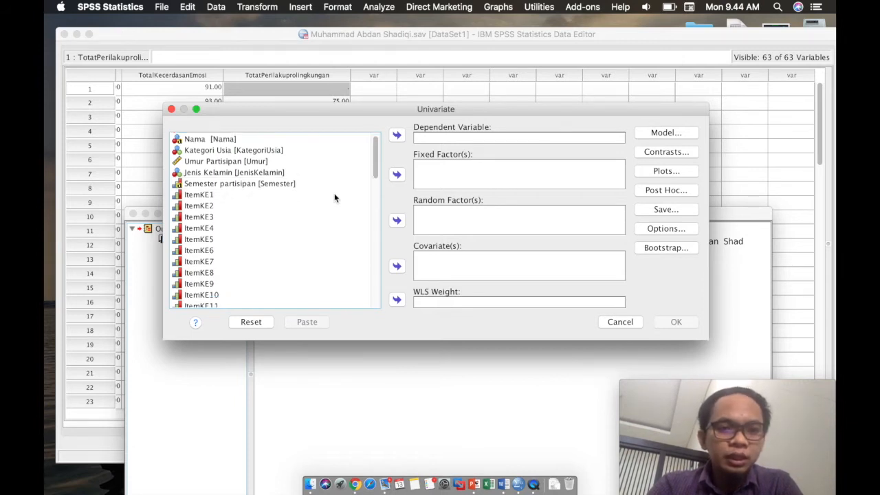
{"action": "scroll", "coordinate": [335, 198], "scroll_direction": "down", "scroll_amount": 3}
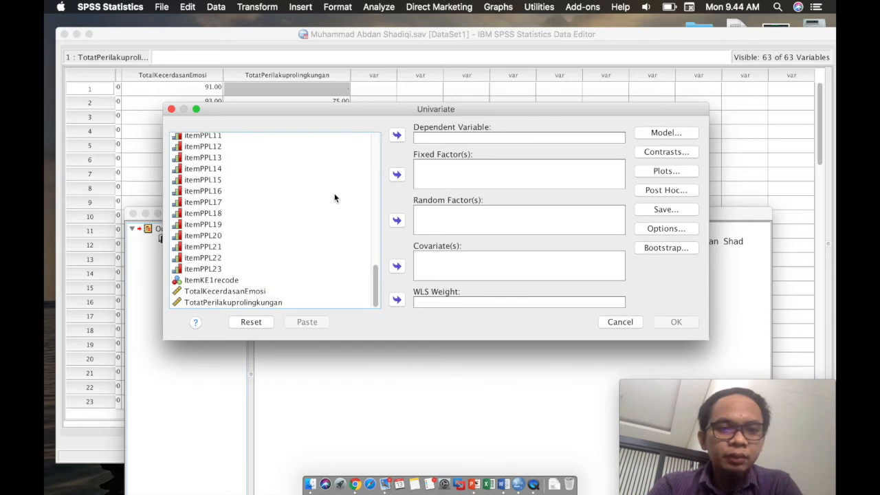
{"action": "left_click", "coordinate": [278, 303]}
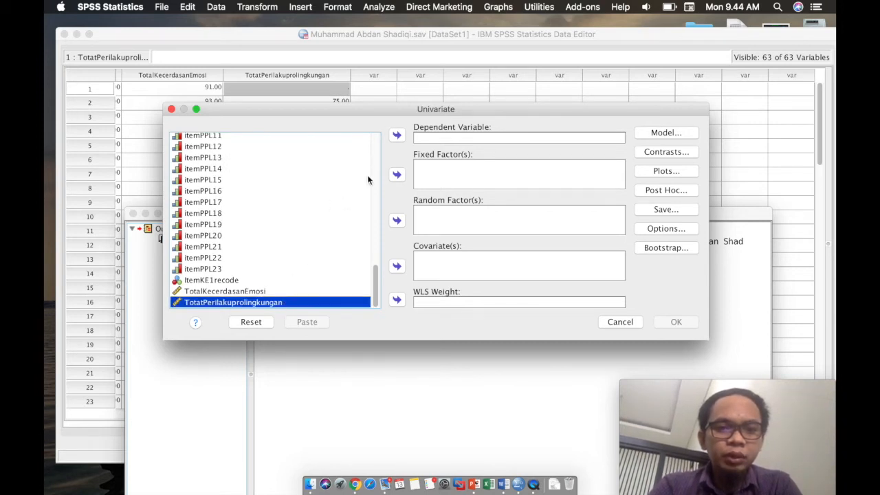
{"action": "left_click", "coordinate": [397, 137]}
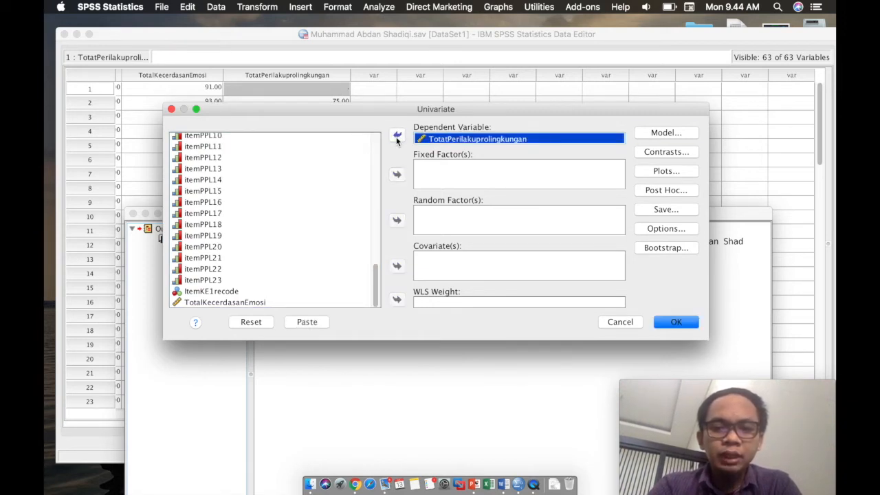
Step: Add Kategori Usia and Jenis Kelamin as fixed factors of the univariate analysis
{"action": "scroll", "coordinate": [295, 217], "scroll_direction": "up", "scroll_amount": 5}
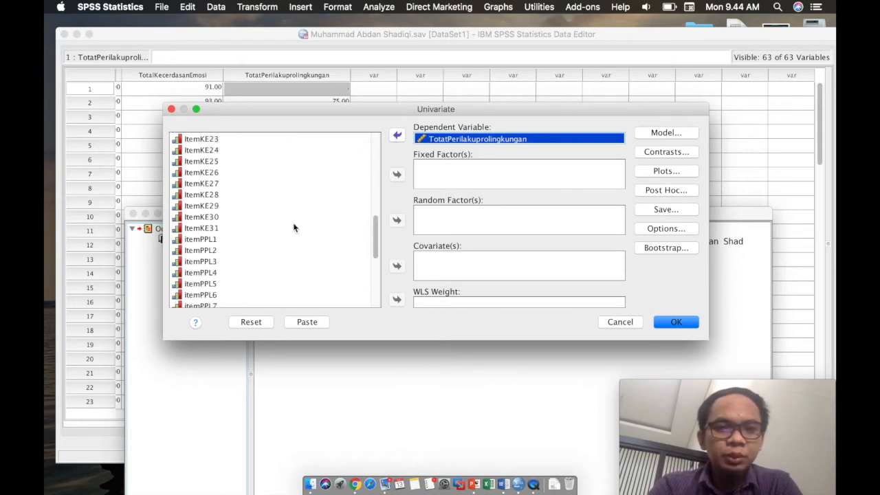
{"action": "scroll", "coordinate": [294, 228], "scroll_direction": "up", "scroll_amount": 3}
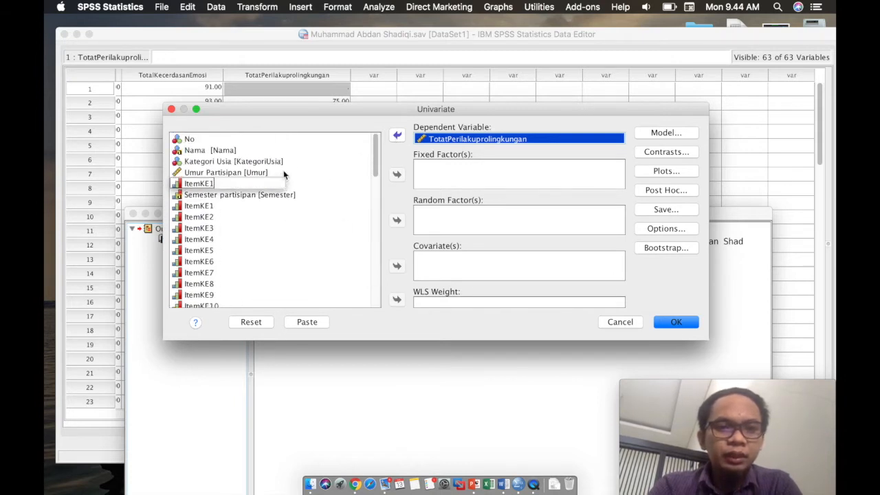
{"action": "left_click", "coordinate": [283, 163]}
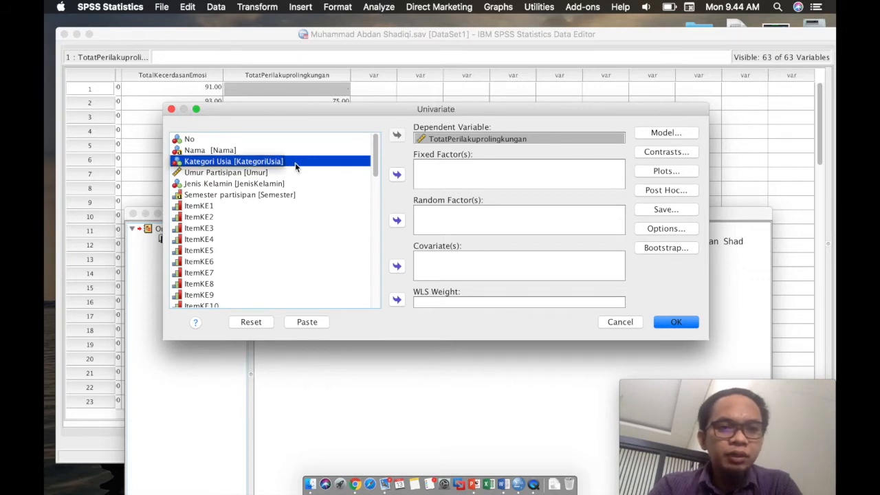
{"action": "left_click", "coordinate": [397, 174]}
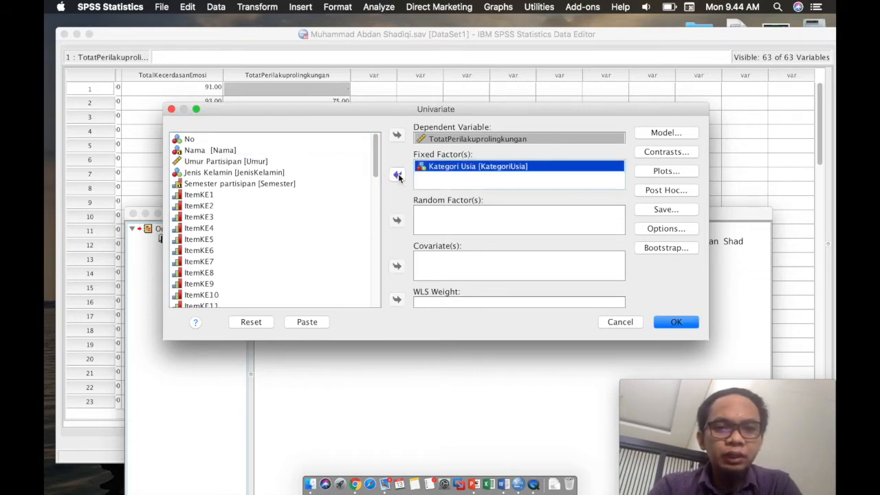
{"action": "left_click", "coordinate": [302, 173]}
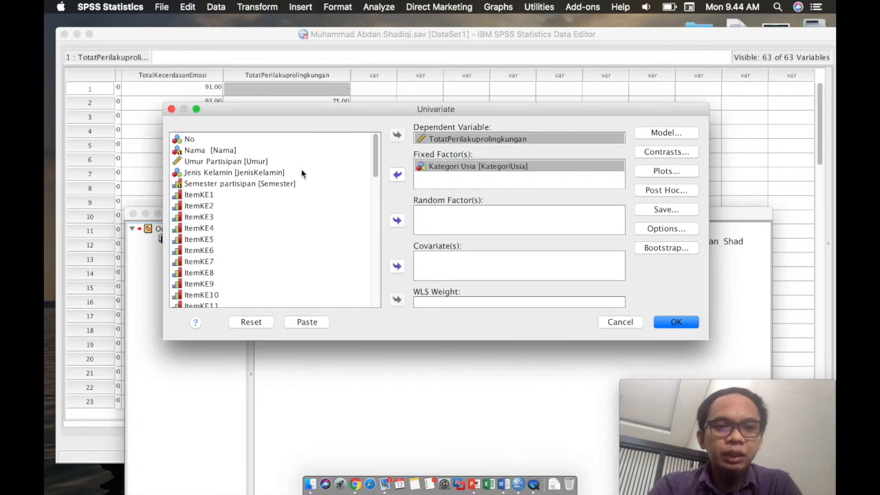
{"action": "left_click", "coordinate": [397, 176]}
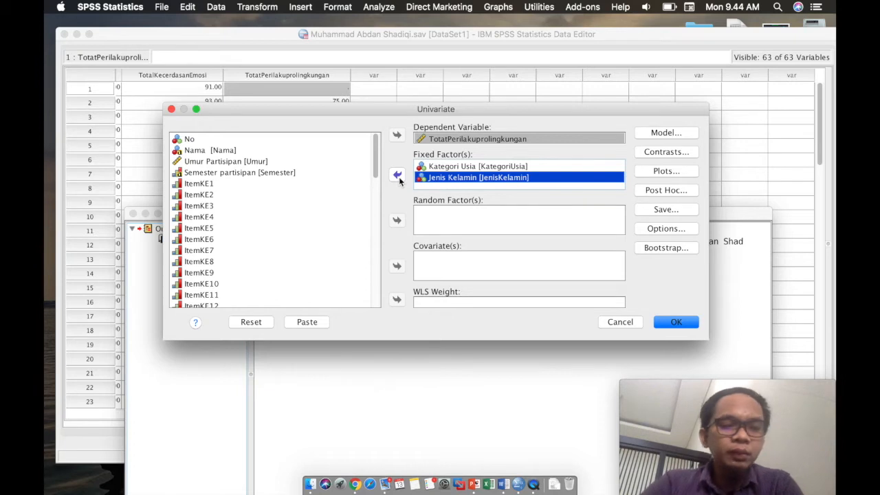
Step: Enable descriptive statistics, estimates of effect size and homogeneity tests in the univariate analysis options
{"action": "left_click", "coordinate": [664, 230]}
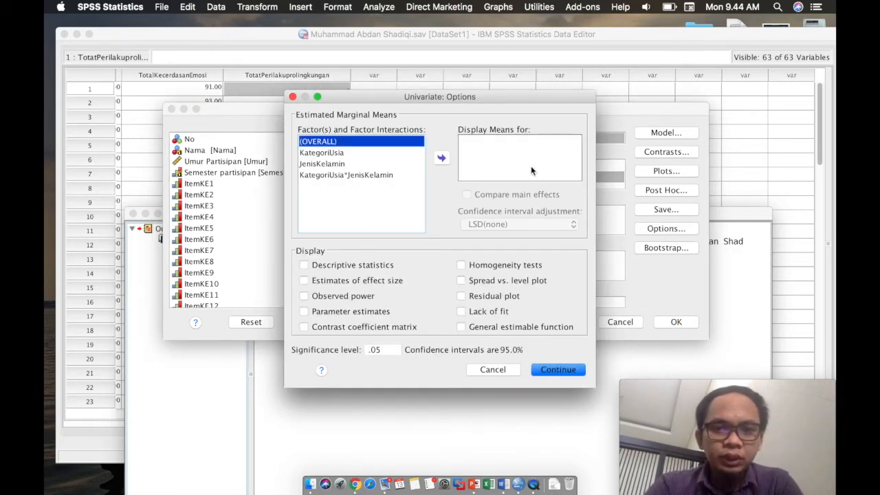
{"action": "left_click", "coordinate": [354, 269]}
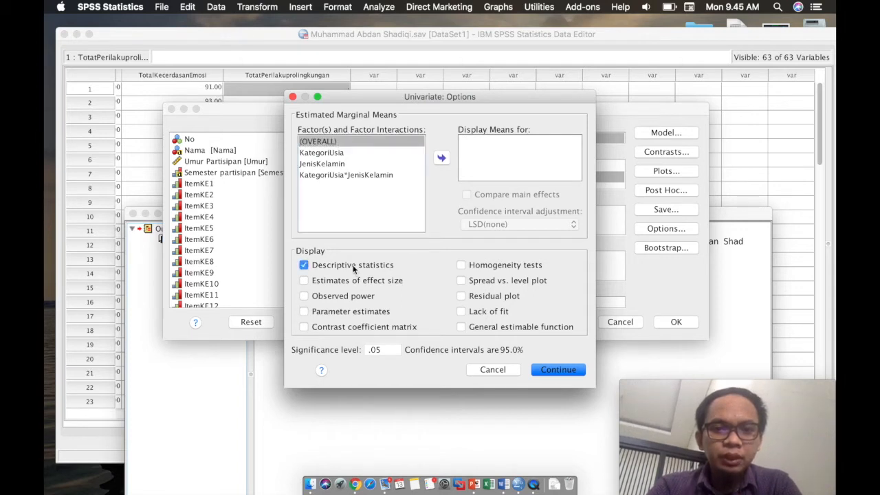
{"action": "left_click", "coordinate": [347, 284]}
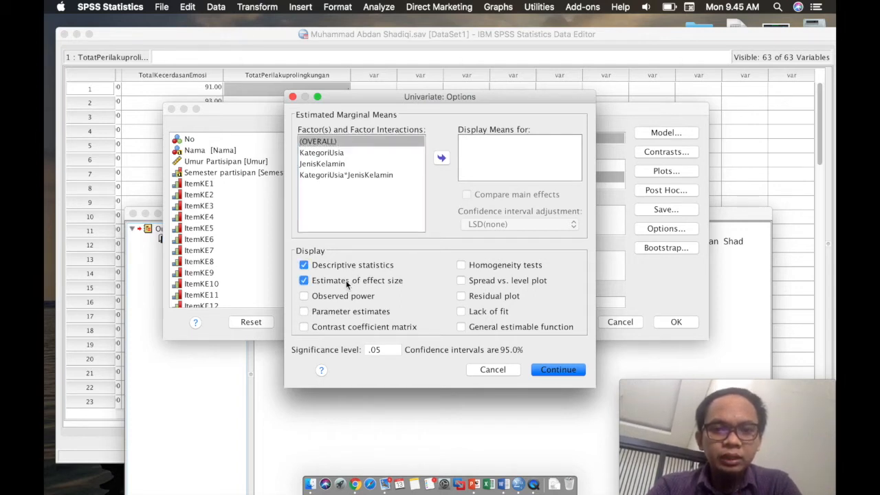
{"action": "left_click", "coordinate": [471, 267]}
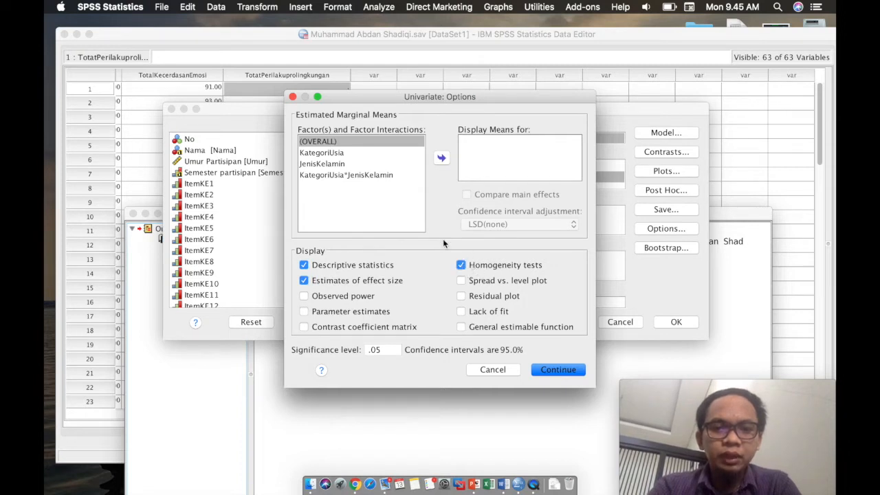
Step: Display the estimated marginal means for KategoriUsia and JenisKelamin and accept the univariate options
{"action": "left_click", "coordinate": [361, 156]}
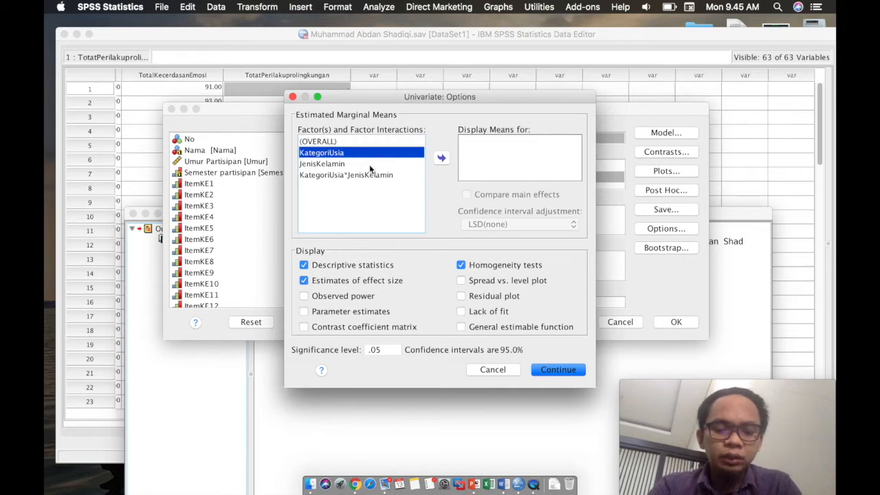
{"action": "left_click", "coordinate": [367, 164], "text": "shift"}
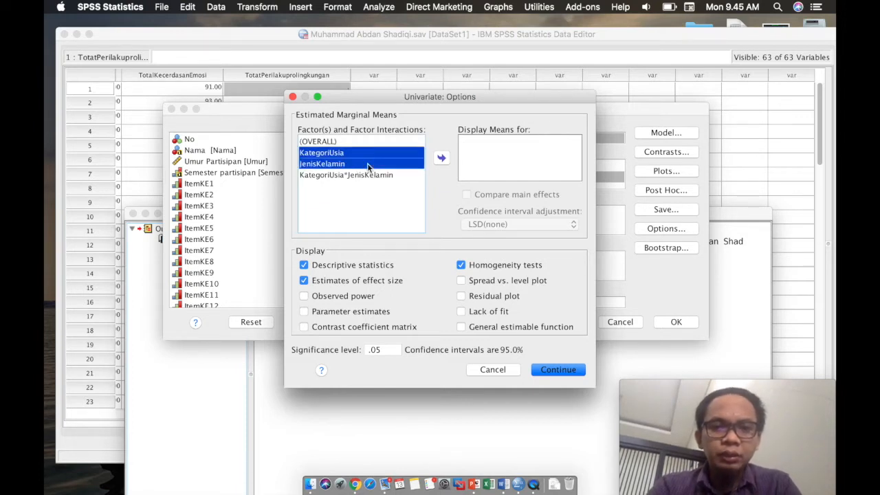
{"action": "left_click", "coordinate": [440, 159]}
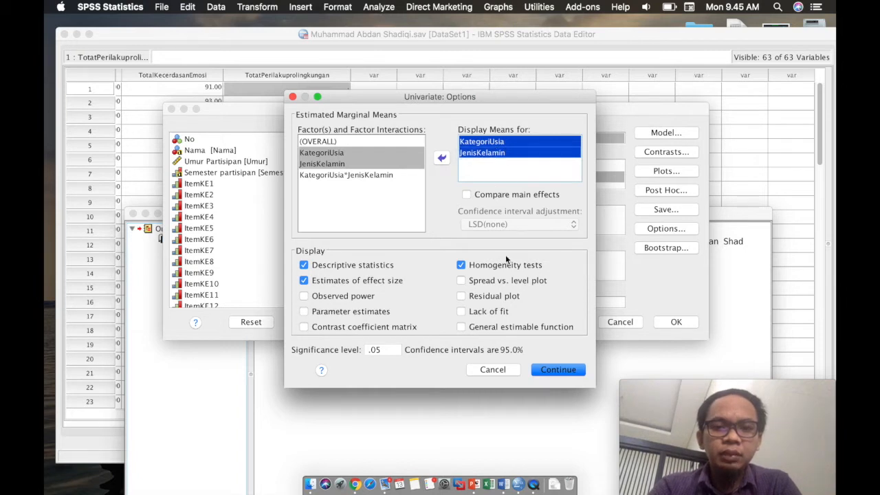
{"action": "left_click", "coordinate": [554, 372]}
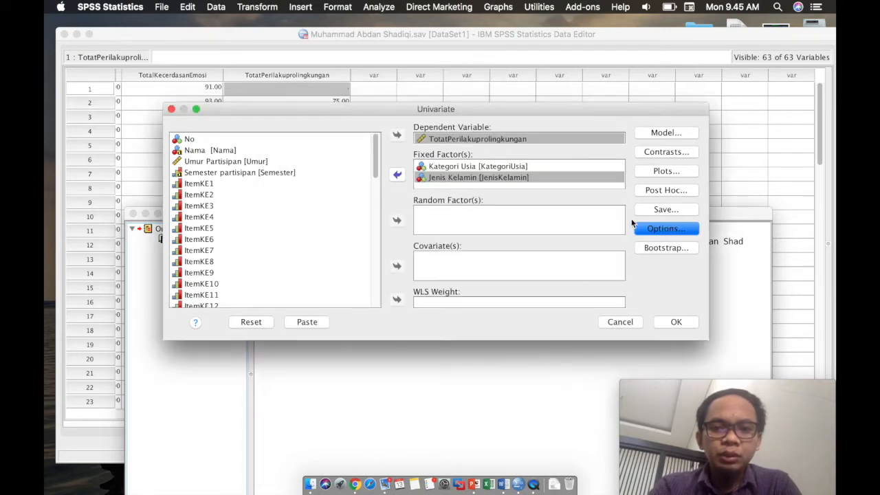
Step: Request LSD post hoc tests for KategoriUsia and JenisKelamin, and run the univariate analysis
{"action": "left_click", "coordinate": [652, 193]}
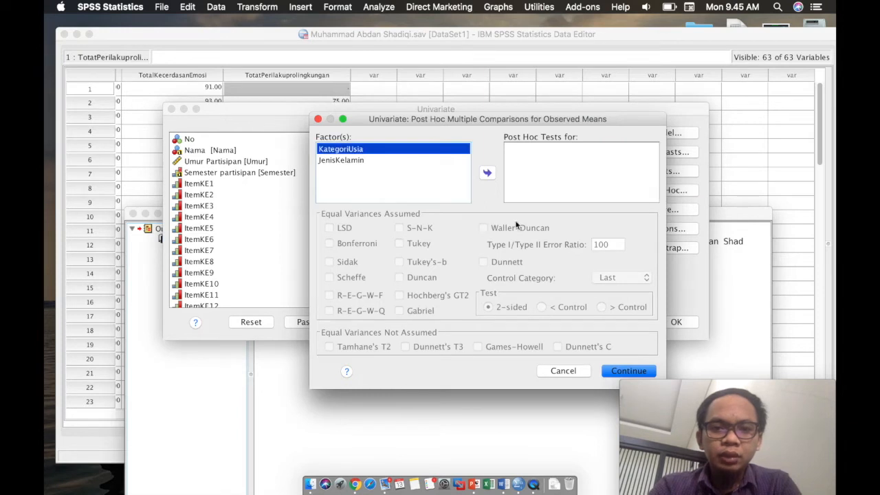
{"action": "left_click", "coordinate": [489, 174]}
{"action": "left_click", "coordinate": [435, 159]}
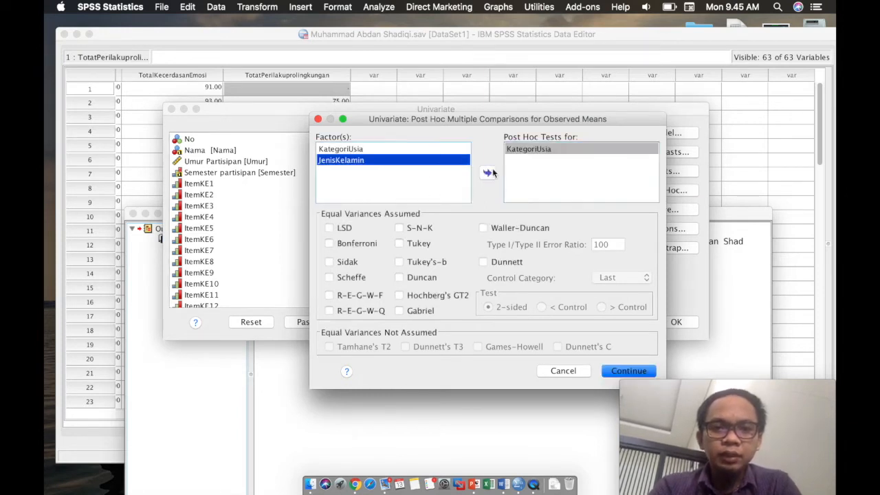
{"action": "left_click", "coordinate": [488, 174]}
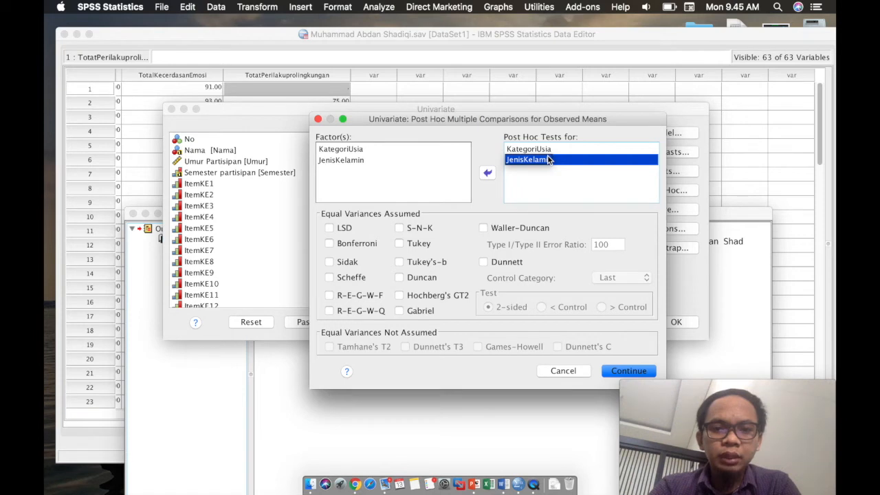
{"action": "left_click", "coordinate": [330, 228]}
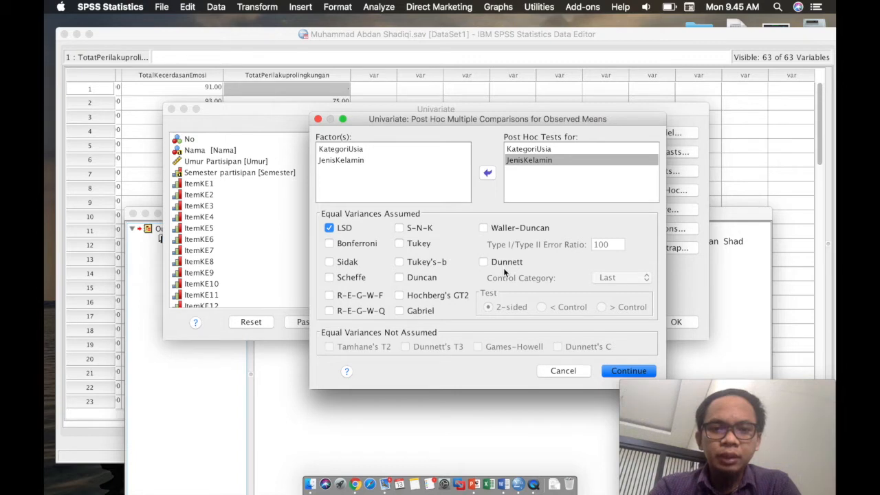
{"action": "left_click", "coordinate": [540, 149]}
{"action": "left_click", "coordinate": [531, 160]}
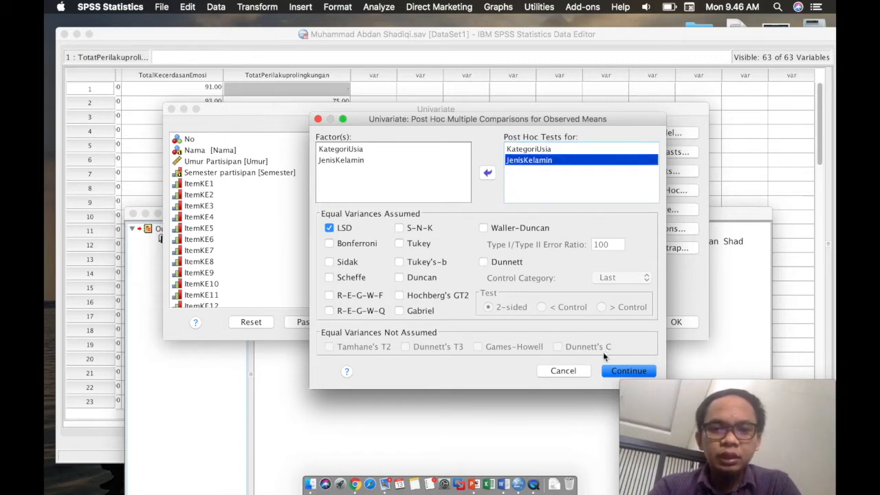
{"action": "left_click", "coordinate": [616, 372]}
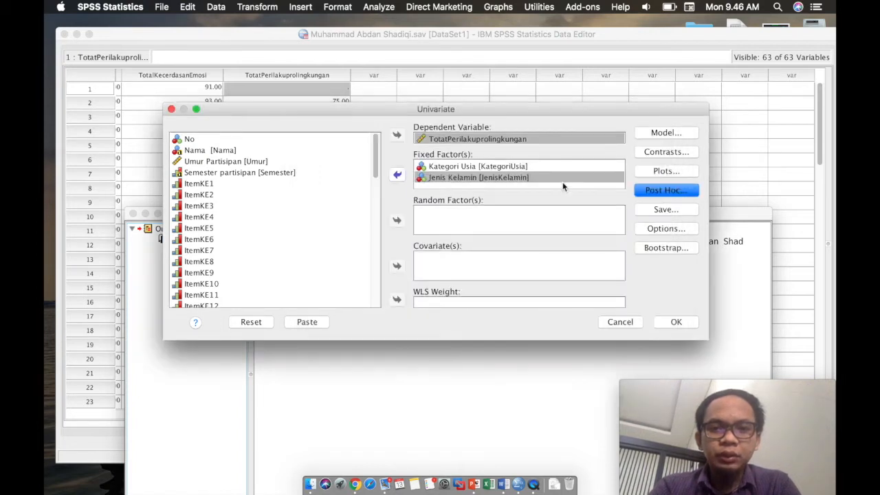
{"action": "left_click", "coordinate": [671, 322]}
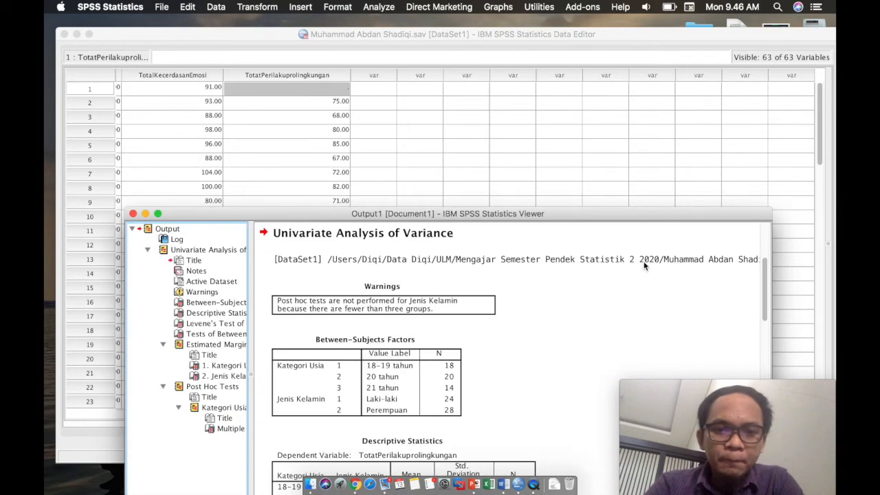
Step: Move the output window higher and examine the Between-Subjects Factors, Descriptive Statistics and Levene's Test tables
{"action": "left_click_drag", "start_coordinate": [607, 221], "coordinate": [616, 73]}
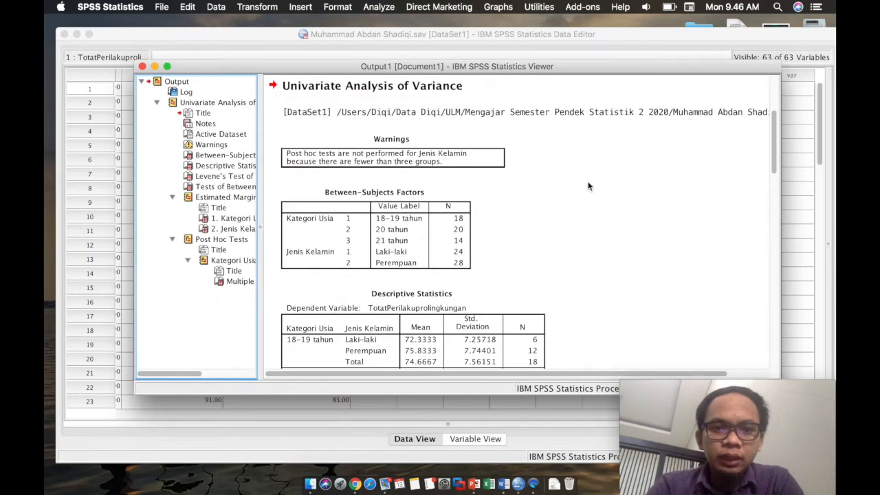
{"action": "left_click", "coordinate": [464, 227]}
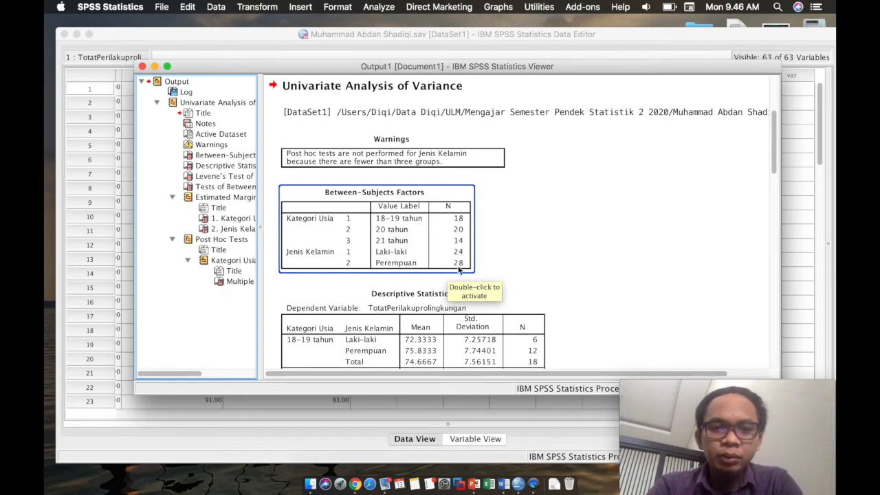
{"action": "left_click", "coordinate": [523, 251]}
{"action": "scroll", "coordinate": [524, 251], "scroll_direction": "down", "scroll_amount": 3}
{"action": "left_click", "coordinate": [523, 250]}
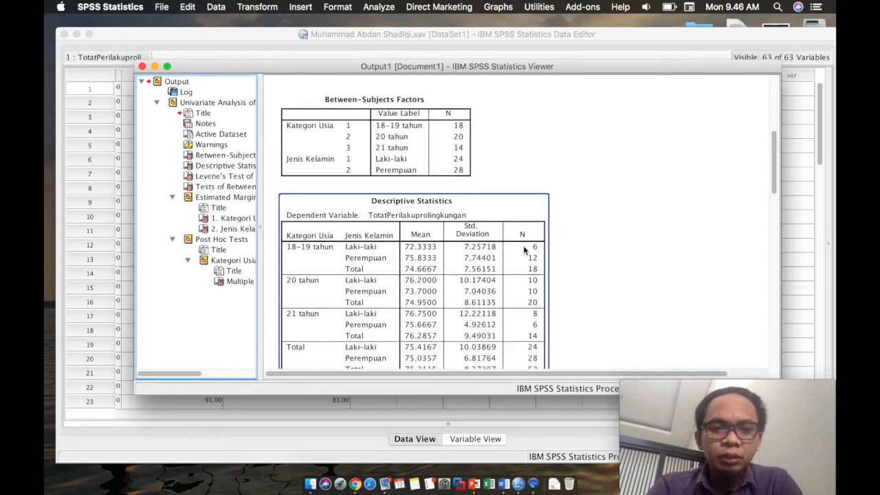
{"action": "scroll", "coordinate": [523, 251], "scroll_direction": "down", "scroll_amount": 2}
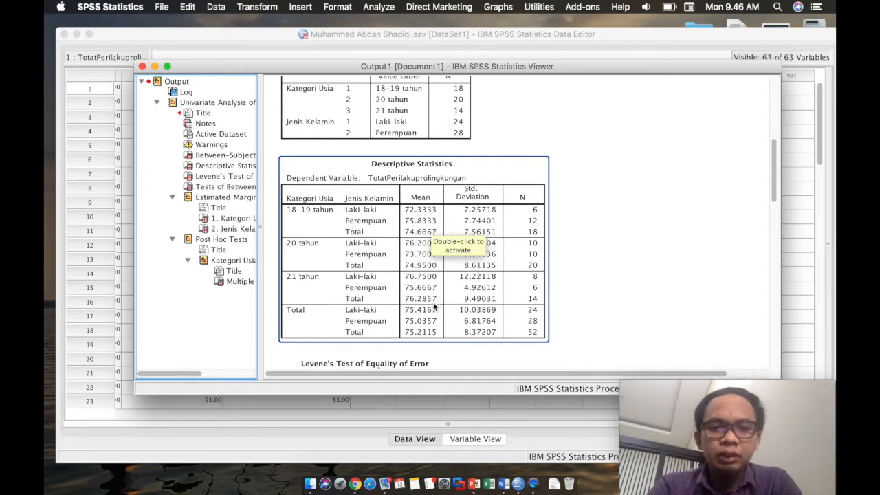
{"action": "scroll", "coordinate": [426, 289], "scroll_direction": "down", "scroll_amount": 5}
{"action": "scroll", "coordinate": [426, 290], "scroll_direction": "down", "scroll_amount": 2}
{"action": "scroll", "coordinate": [426, 290], "scroll_direction": "up", "scroll_amount": 5}
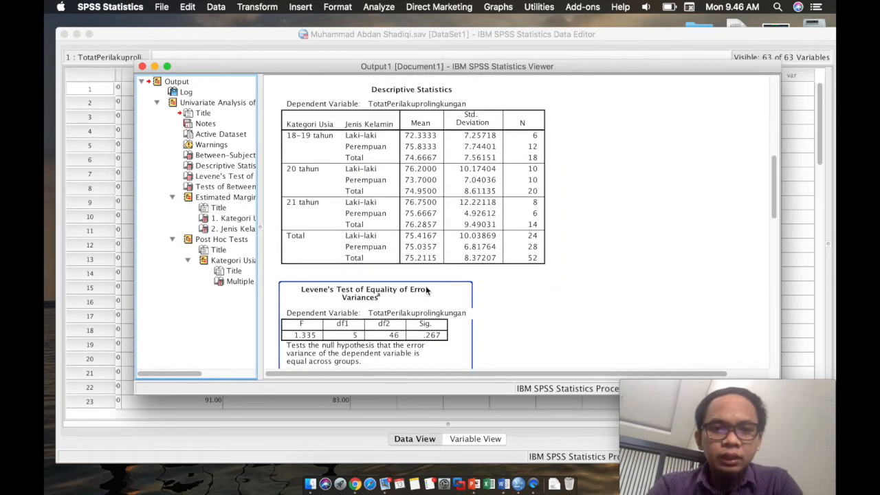
{"action": "scroll", "coordinate": [425, 290], "scroll_direction": "down", "scroll_amount": 2}
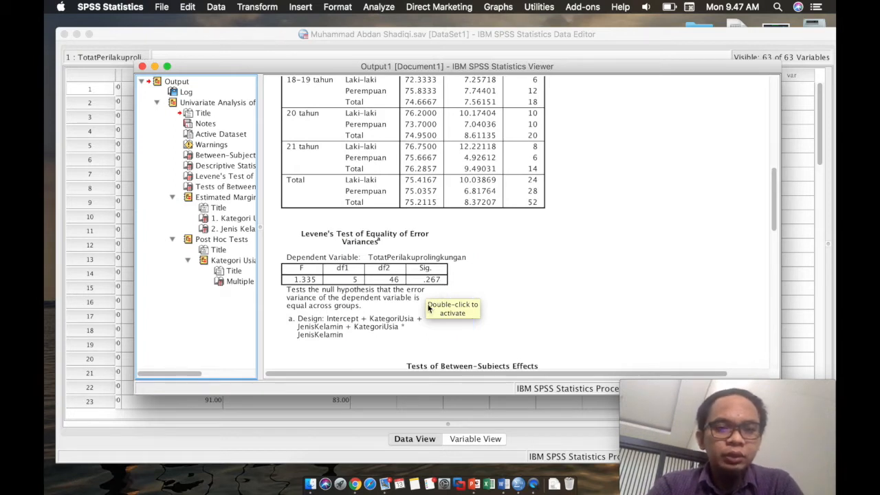
Step: Examine the Tests of Between-Subjects Effects table for KategoriUsia, JenisKelamin and their interaction
{"action": "scroll", "coordinate": [433, 302], "scroll_direction": "down", "scroll_amount": 10}
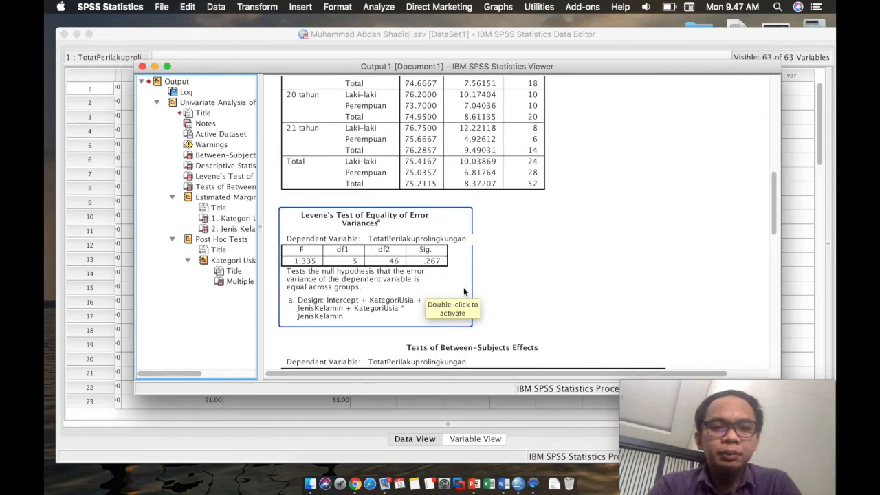
{"action": "scroll", "coordinate": [464, 292], "scroll_direction": "down", "scroll_amount": 6}
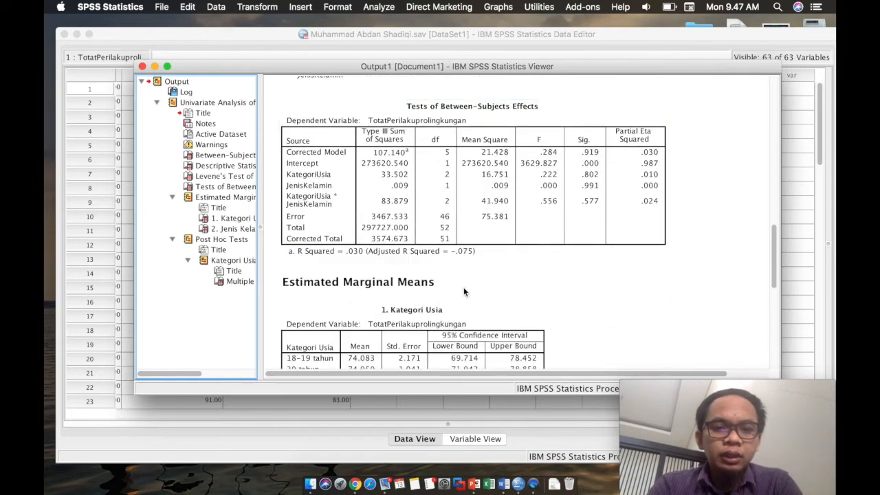
{"action": "scroll", "coordinate": [465, 291], "scroll_direction": "up", "scroll_amount": 3}
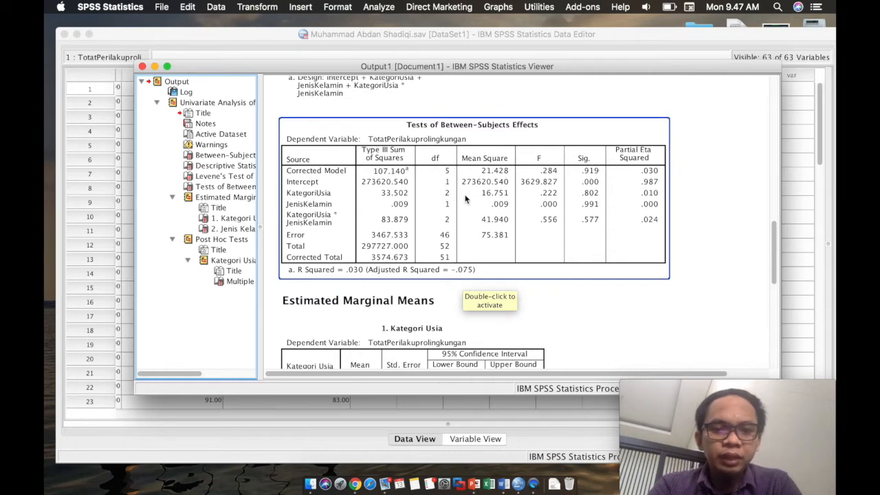
Step: Examine the LSD Multiple Comparisons for Kategori Usia and the estimated marginal means of both factors
{"action": "scroll", "coordinate": [466, 194], "scroll_direction": "down", "scroll_amount": 5}
{"action": "scroll", "coordinate": [464, 200], "scroll_direction": "down", "scroll_amount": 15}
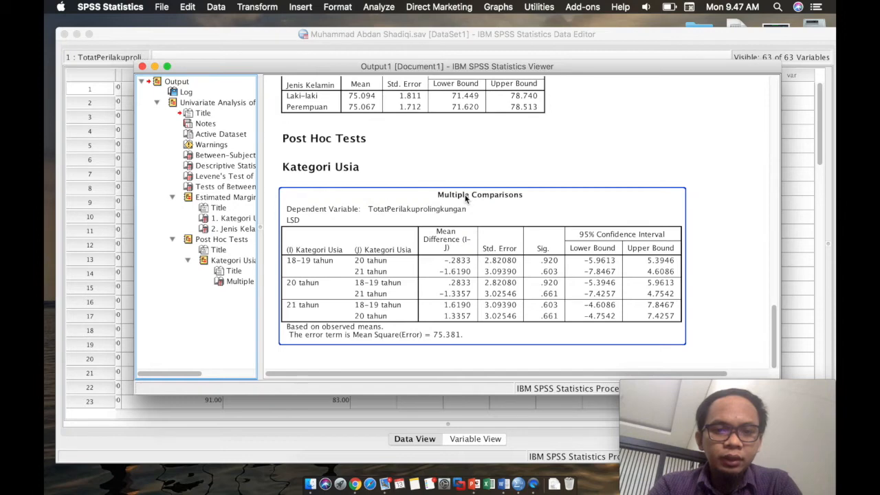
{"action": "scroll", "coordinate": [465, 199], "scroll_direction": "up", "scroll_amount": 3}
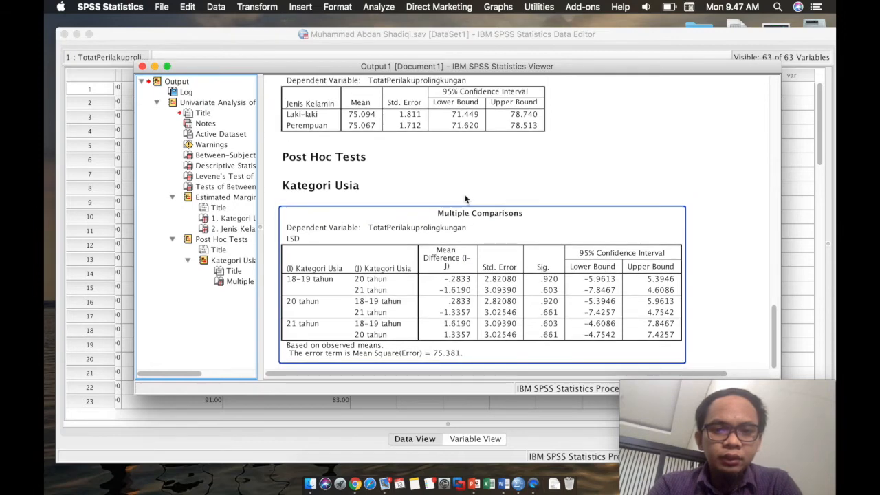
{"action": "key", "text": "Up"}
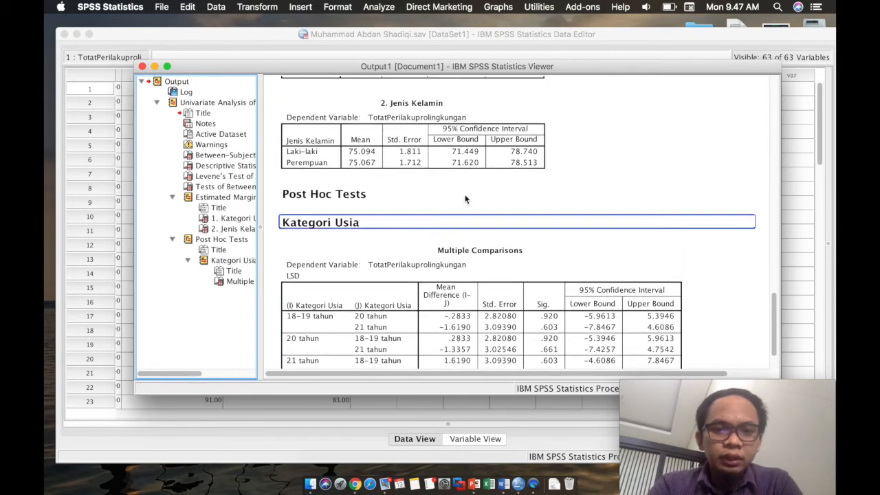
{"action": "scroll", "coordinate": [465, 199], "scroll_direction": "down", "scroll_amount": 2}
{"action": "left_click", "coordinate": [465, 199]}
{"action": "scroll", "coordinate": [465, 199], "scroll_direction": "up", "scroll_amount": 3}
{"action": "left_click", "coordinate": [465, 199]}
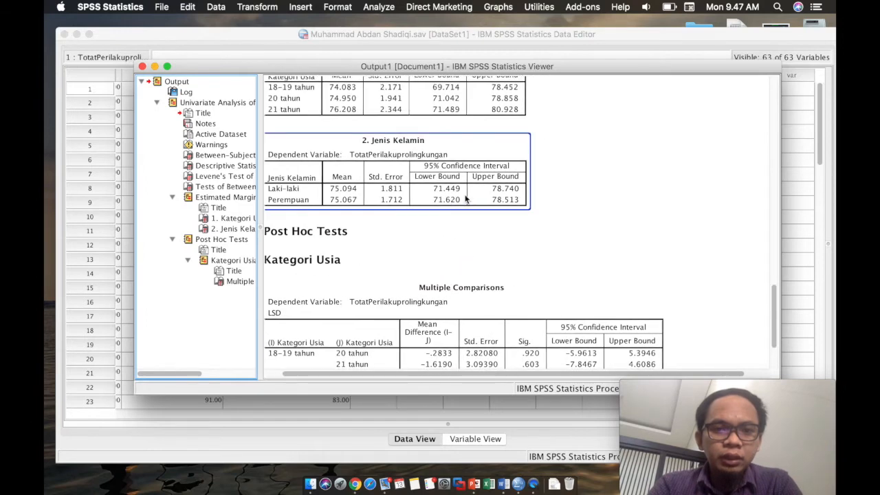
{"action": "scroll", "coordinate": [465, 199], "scroll_direction": "left", "scroll_amount": 2}
{"action": "scroll", "coordinate": [465, 200], "scroll_direction": "up", "scroll_amount": 3}
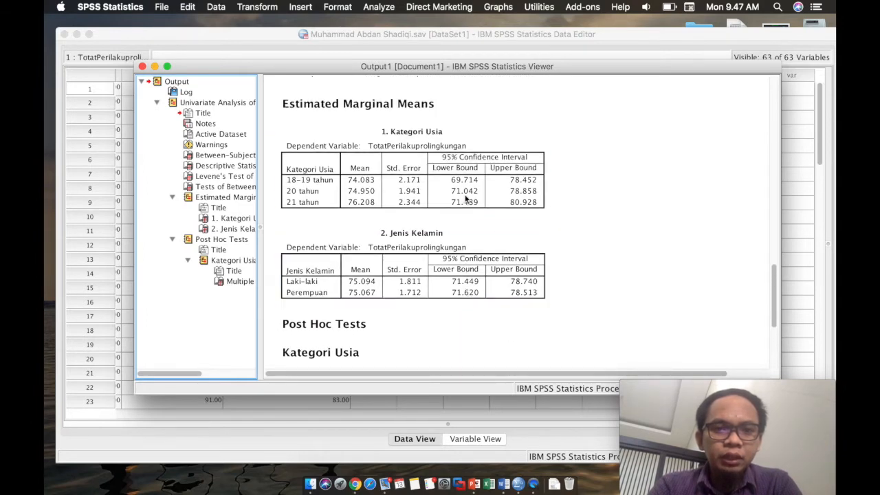
{"action": "scroll", "coordinate": [464, 199], "scroll_direction": "down", "scroll_amount": 5}
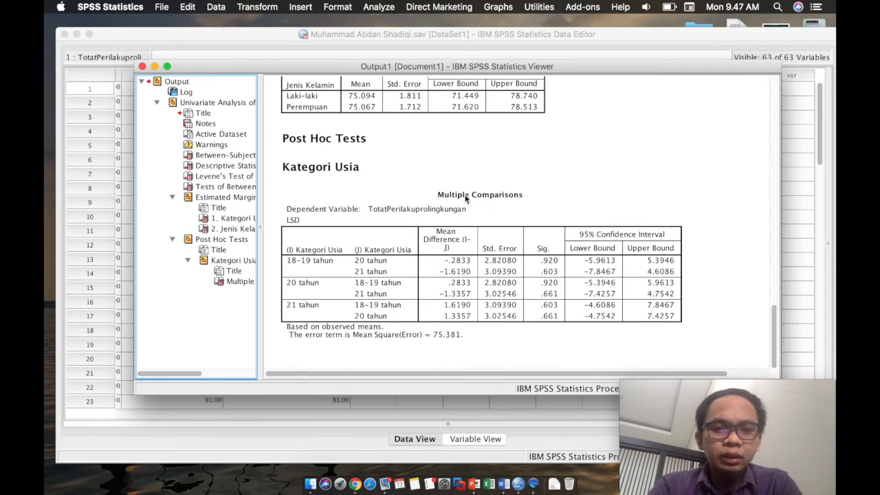
{"action": "scroll", "coordinate": [465, 198], "scroll_direction": "up", "scroll_amount": 4}
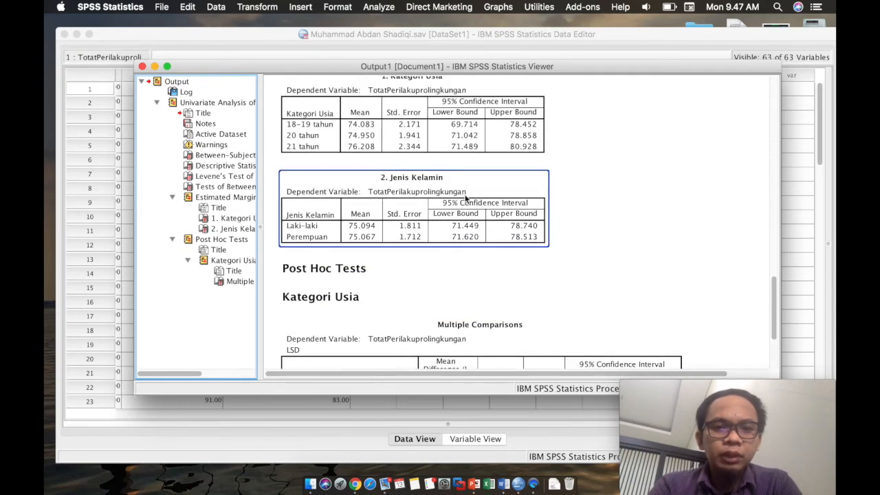
{"action": "scroll", "coordinate": [466, 199], "scroll_direction": "up", "scroll_amount": 2}
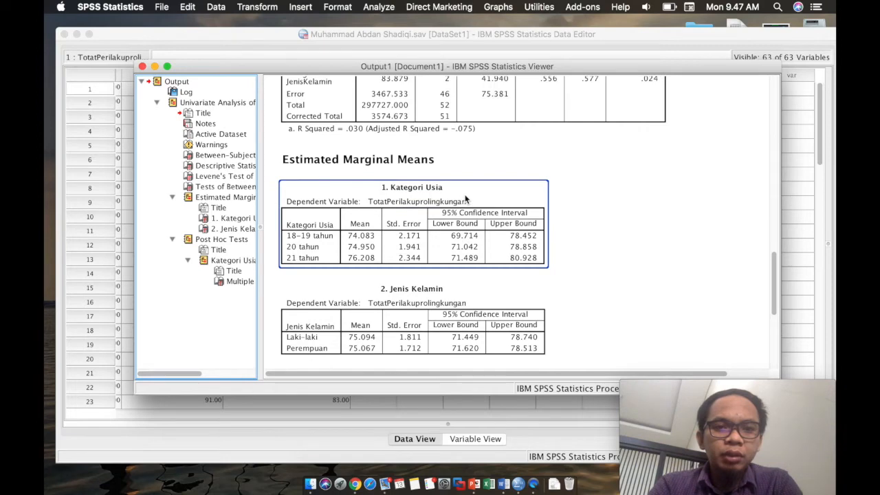
{"action": "scroll", "coordinate": [466, 200], "scroll_direction": "up", "scroll_amount": 2}
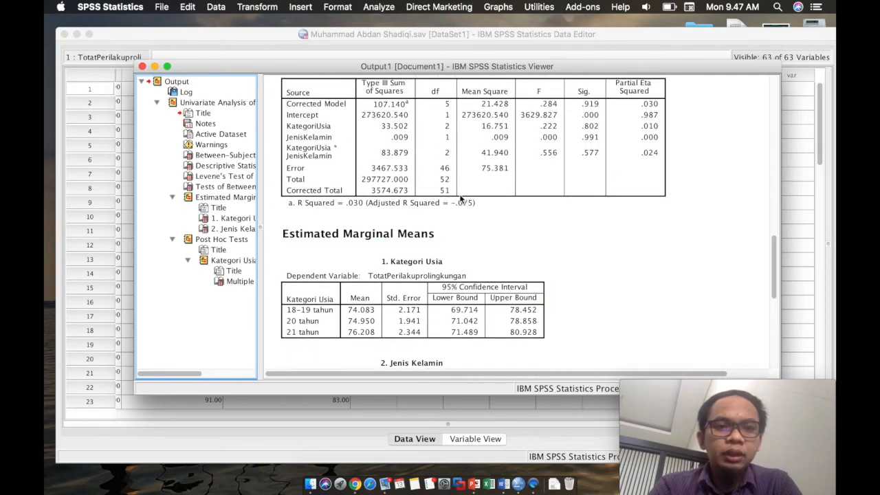
Step: Copy the entire Univariate Analysis of Variance output, including all its tables and headings
{"action": "scroll", "coordinate": [357, 180], "scroll_direction": "up", "scroll_amount": 5}
{"action": "scroll", "coordinate": [357, 180], "scroll_direction": "up", "scroll_amount": 12}
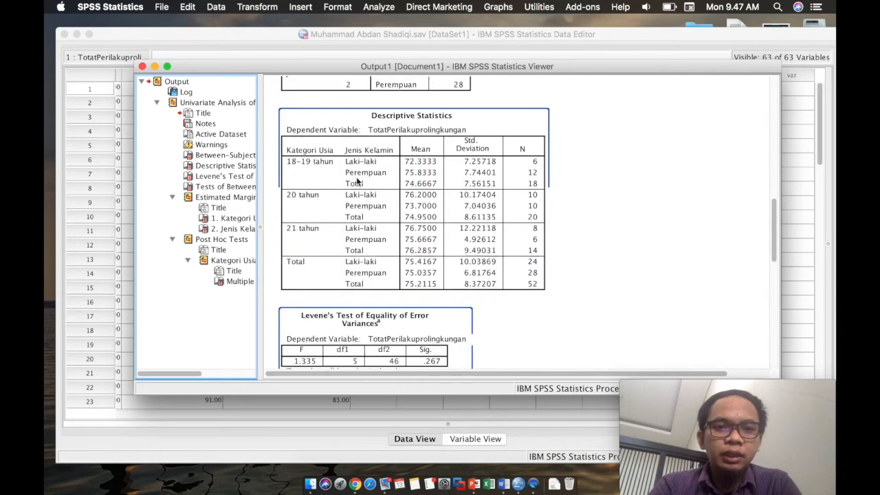
{"action": "left_click", "coordinate": [231, 105]}
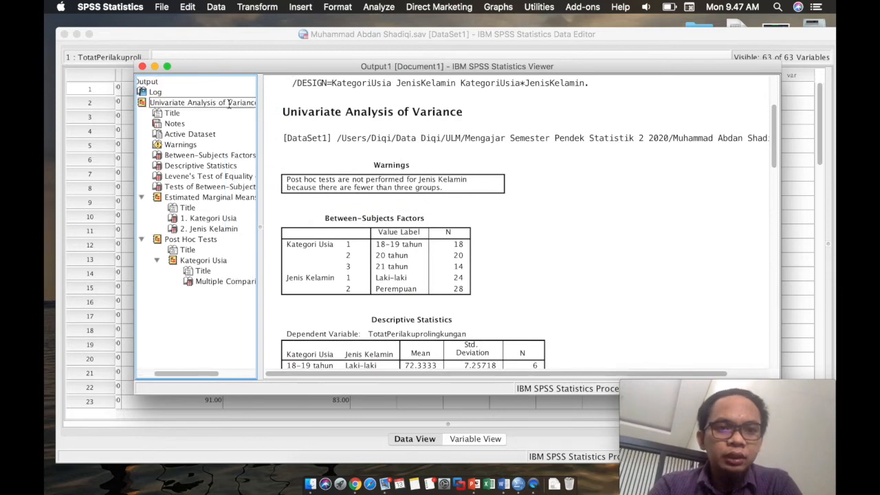
{"action": "left_click", "coordinate": [143, 104]}
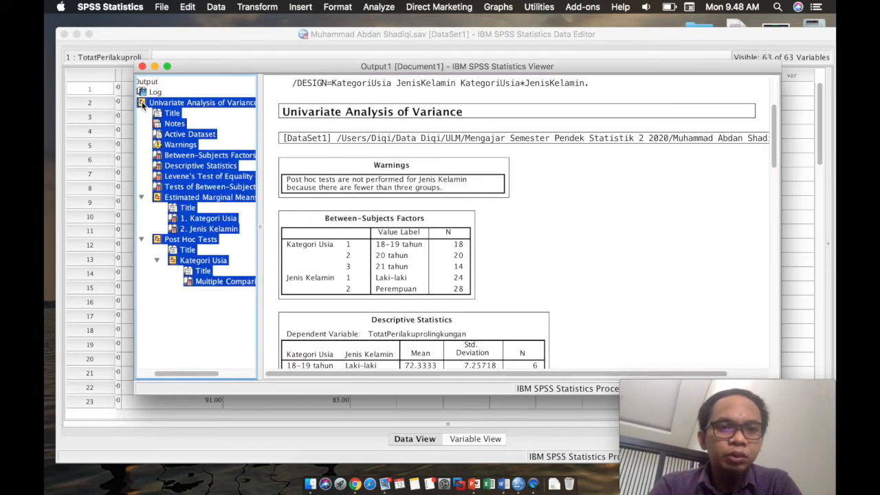
{"action": "right_click", "coordinate": [328, 119]}
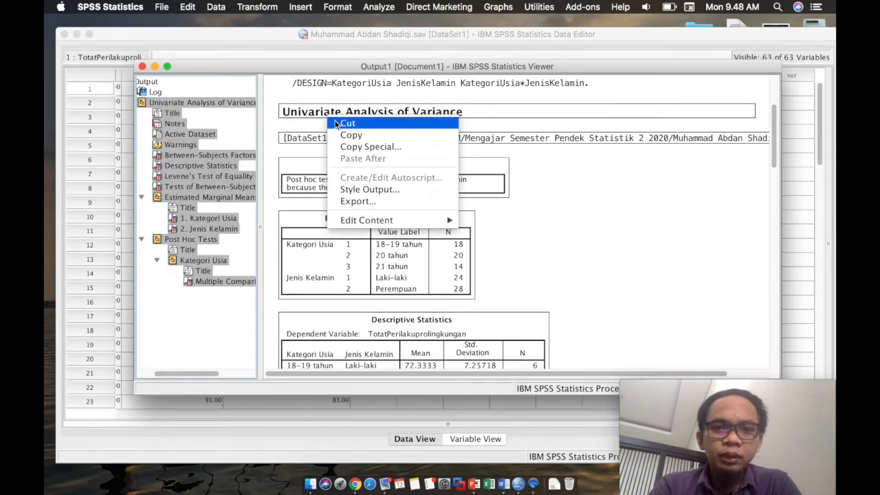
{"action": "left_click", "coordinate": [351, 135]}
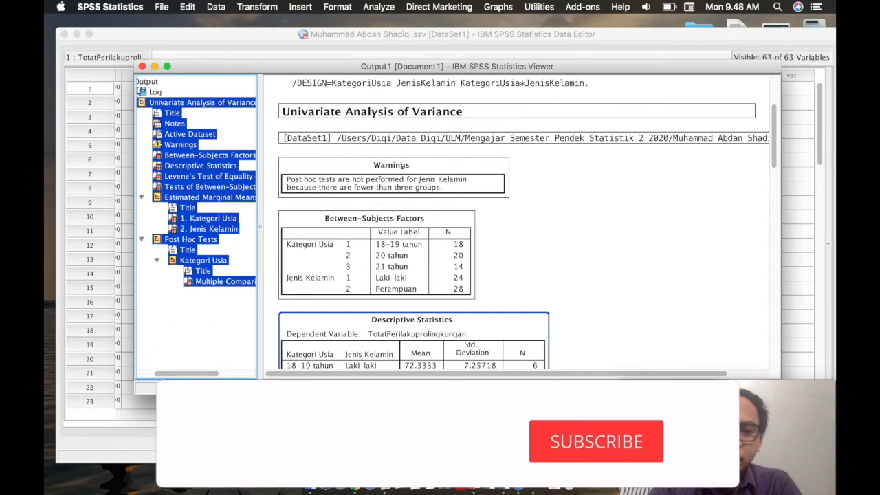
Step: Switch to Word, create a blank document, paste the copied SPSS output into it and move the document window higher
{"action": "left_click", "coordinate": [506, 490]}
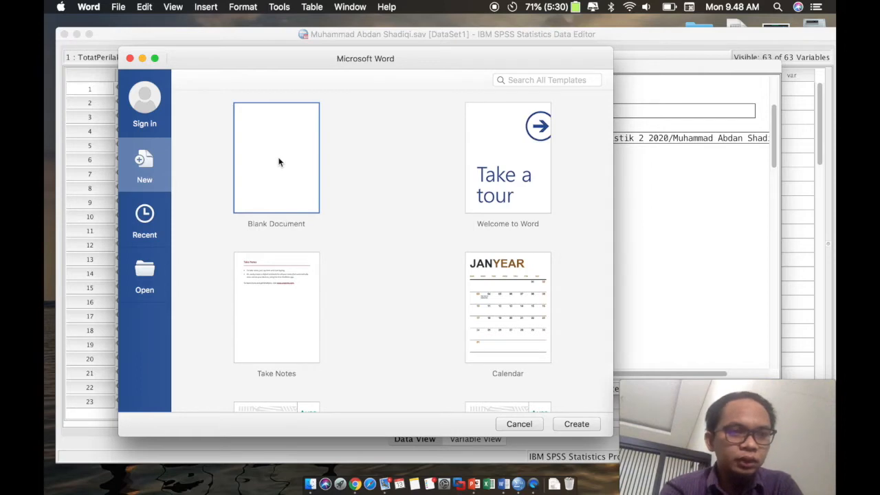
{"action": "double_click", "coordinate": [278, 162]}
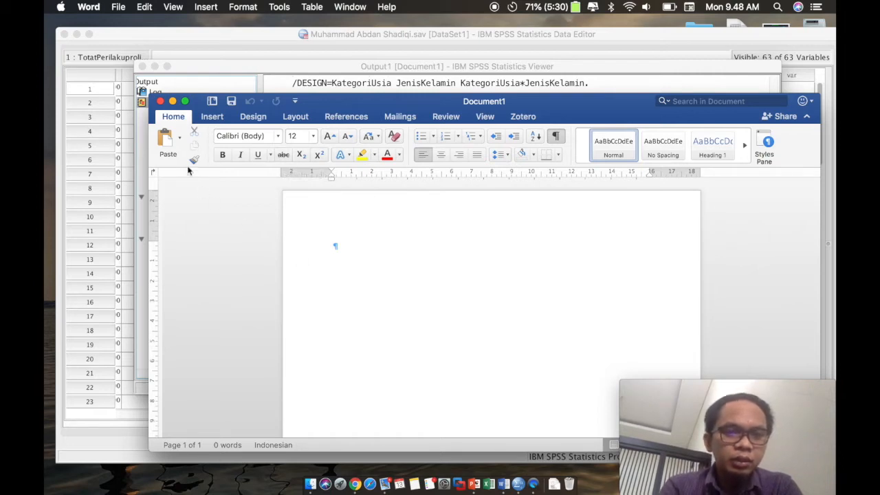
{"action": "left_click", "coordinate": [164, 136]}
{"action": "left_click_drag", "start_coordinate": [421, 94], "coordinate": [361, 50]}
Step: Hide the white space between the document's pages and turn off the display of formatting marks
{"action": "scroll", "coordinate": [395, 205], "scroll_direction": "up", "scroll_amount": 10}
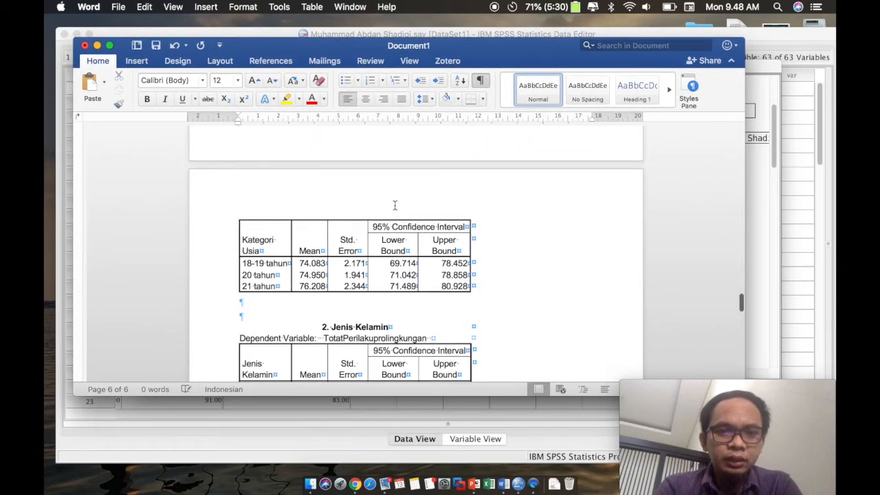
{"action": "scroll", "coordinate": [384, 163], "scroll_direction": "up", "scroll_amount": 2}
{"action": "left_click", "coordinate": [383, 165]}
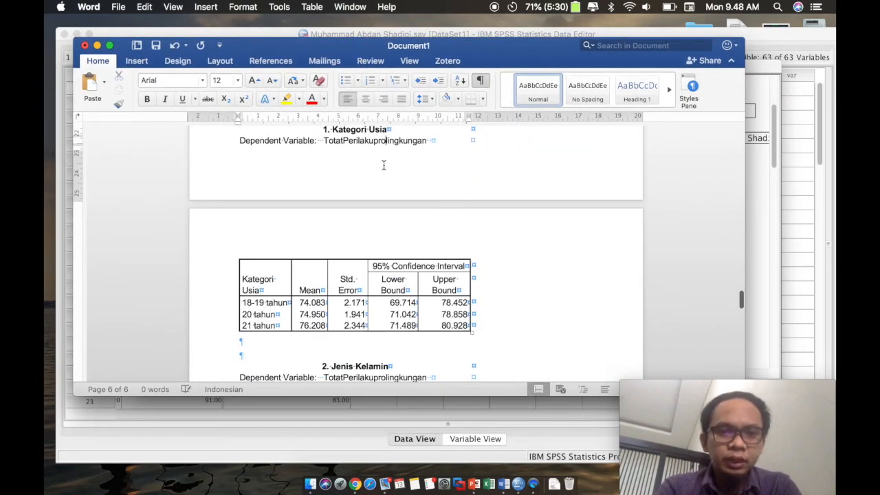
{"action": "double_click", "coordinate": [394, 193]}
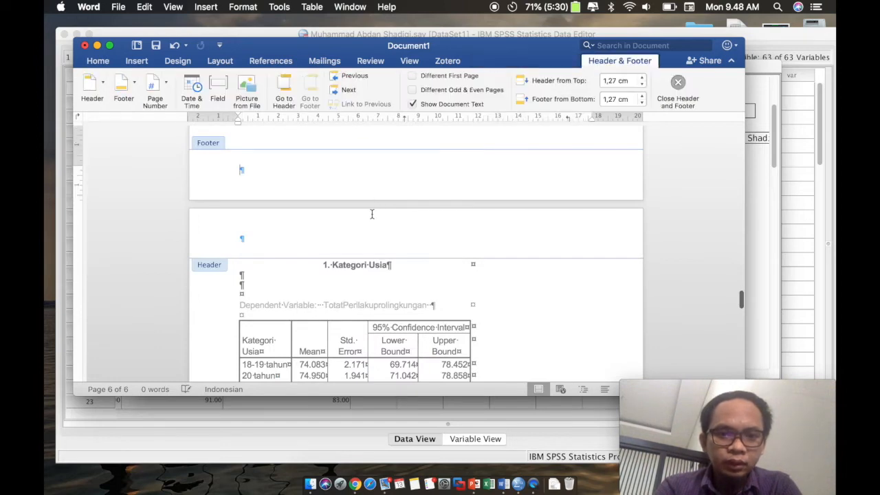
{"action": "double_click", "coordinate": [403, 291]}
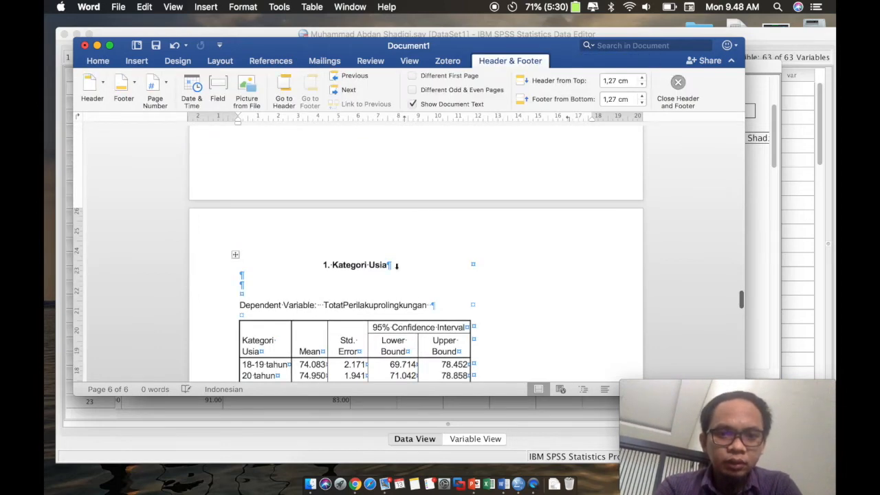
{"action": "double_click", "coordinate": [382, 205]}
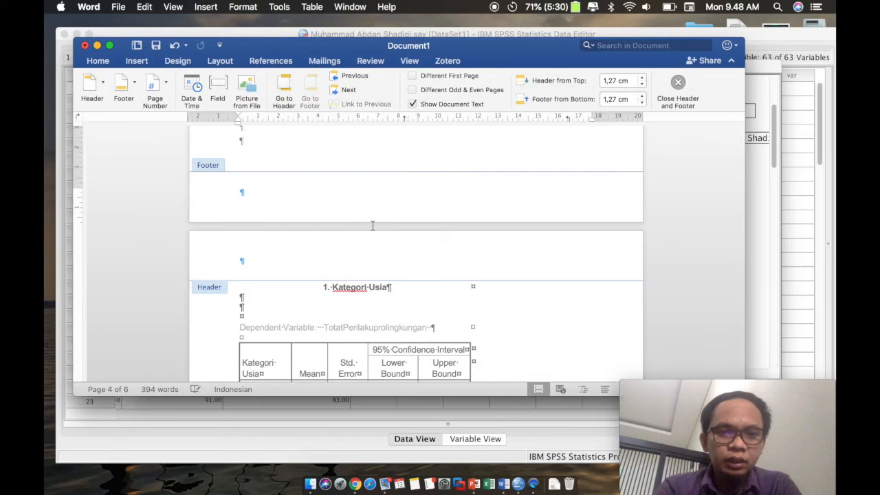
{"action": "double_click", "coordinate": [358, 304]}
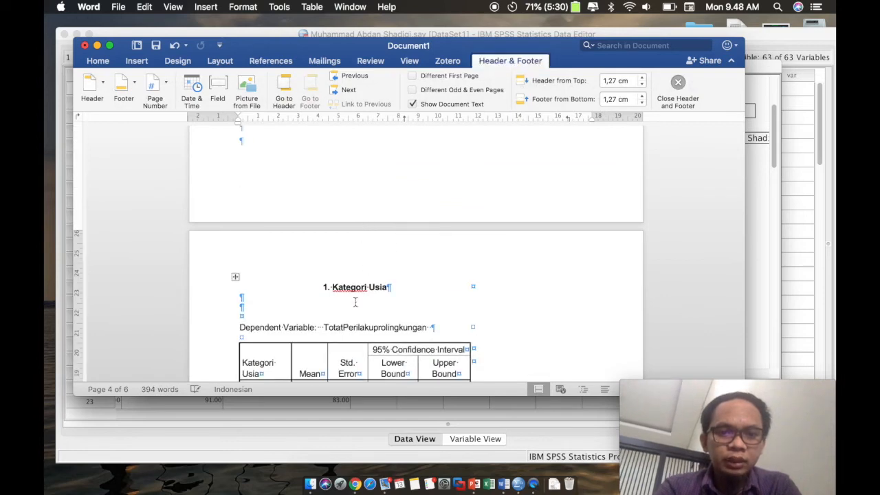
{"action": "double_click", "coordinate": [357, 228]}
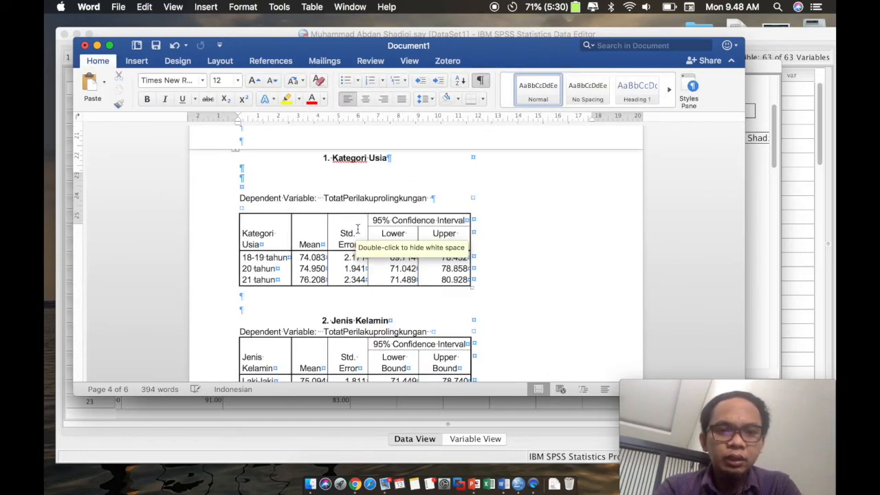
{"action": "scroll", "coordinate": [418, 222], "scroll_direction": "up", "scroll_amount": 2}
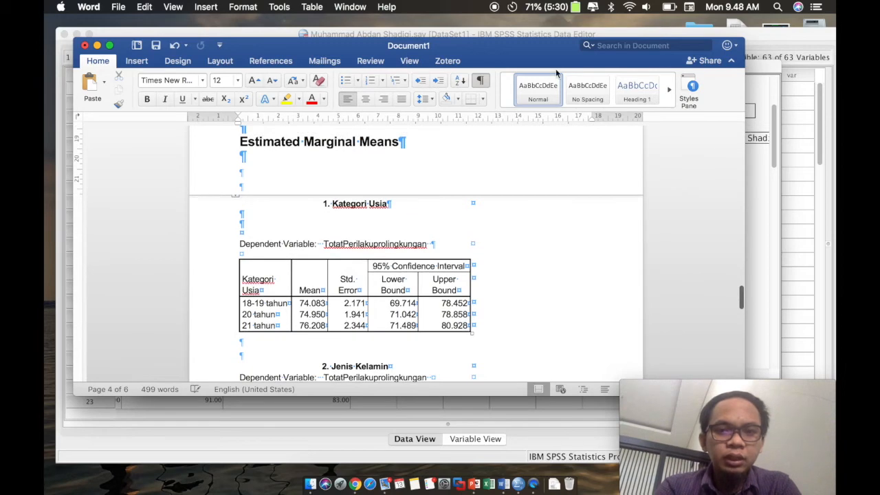
{"action": "left_click", "coordinate": [480, 80]}
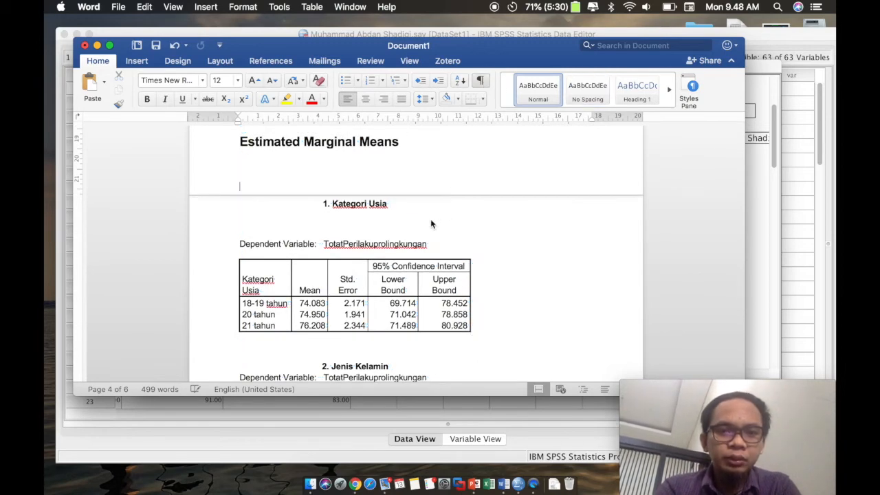
Step: Highlight the Sig. value in the Levene's Test of Equality of Error Variances table in bright green
{"action": "scroll", "coordinate": [431, 224], "scroll_direction": "up", "scroll_amount": 7}
{"action": "scroll", "coordinate": [431, 220], "scroll_direction": "up", "scroll_amount": 5}
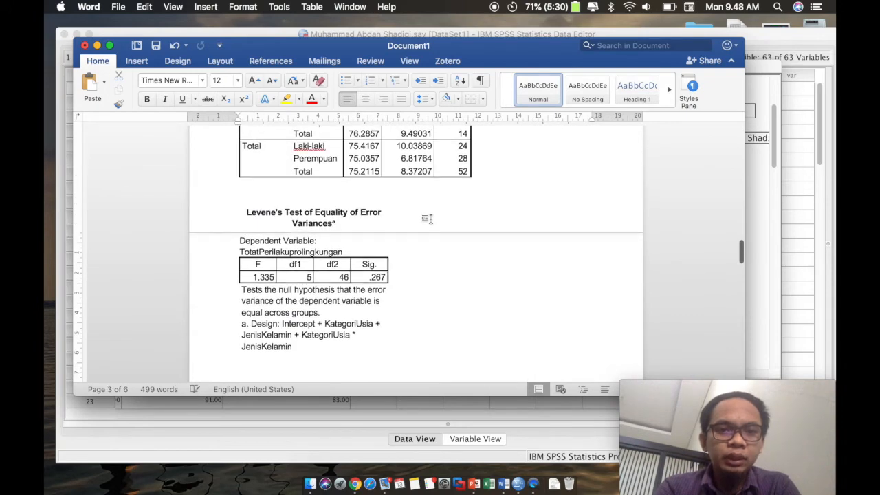
{"action": "scroll", "coordinate": [427, 219], "scroll_direction": "down", "scroll_amount": 2}
{"action": "left_click", "coordinate": [369, 218]}
{"action": "left_click_drag", "start_coordinate": [369, 218], "coordinate": [382, 218]}
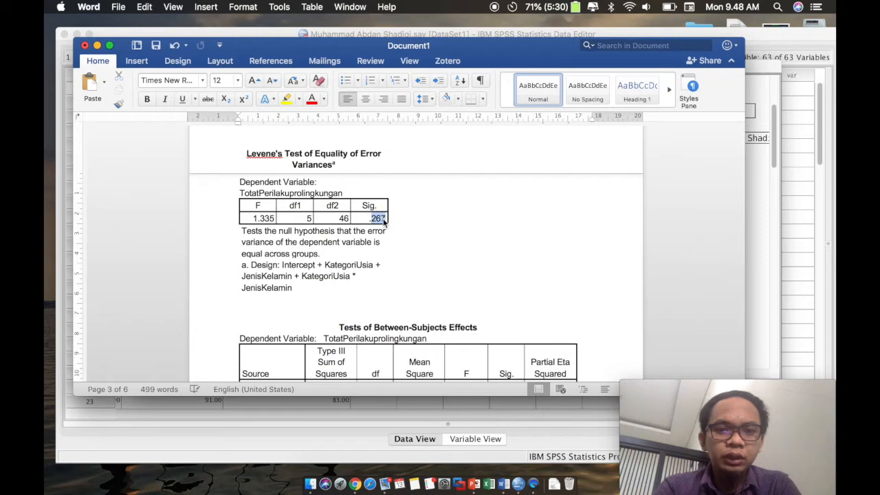
{"action": "left_click", "coordinate": [299, 99]}
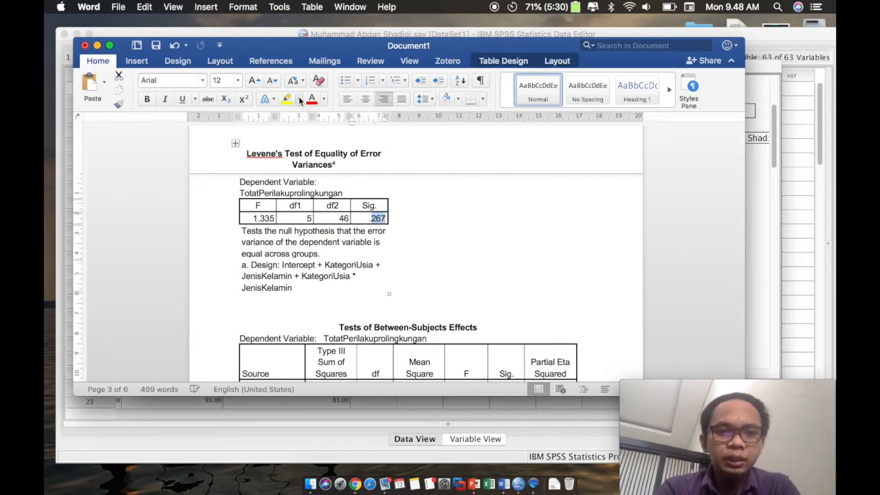
{"action": "left_click", "coordinate": [313, 142]}
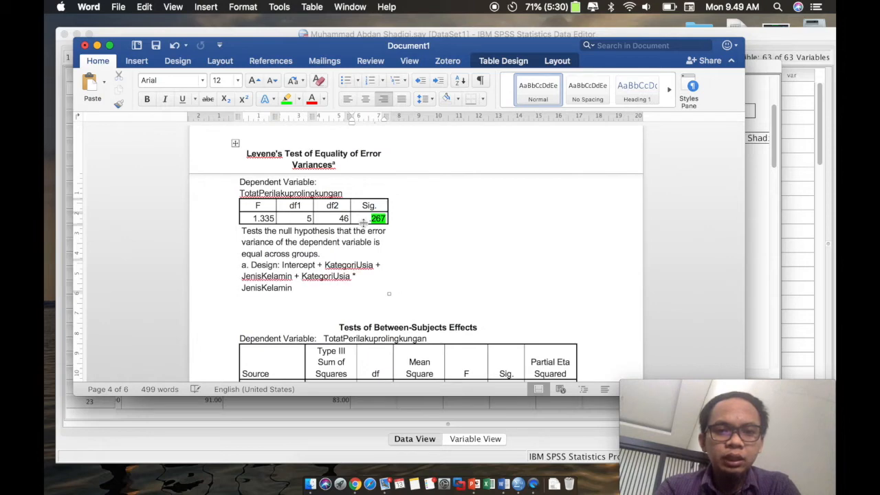
Step: Highlight the F, Sig. and Partial Eta Squared values of KategoriUsia and JenisKelamin in green in the Tests of Between-Subjects Effects table
{"action": "scroll", "coordinate": [363, 222], "scroll_direction": "down", "scroll_amount": 2}
{"action": "scroll", "coordinate": [363, 222], "scroll_direction": "down", "scroll_amount": 1}
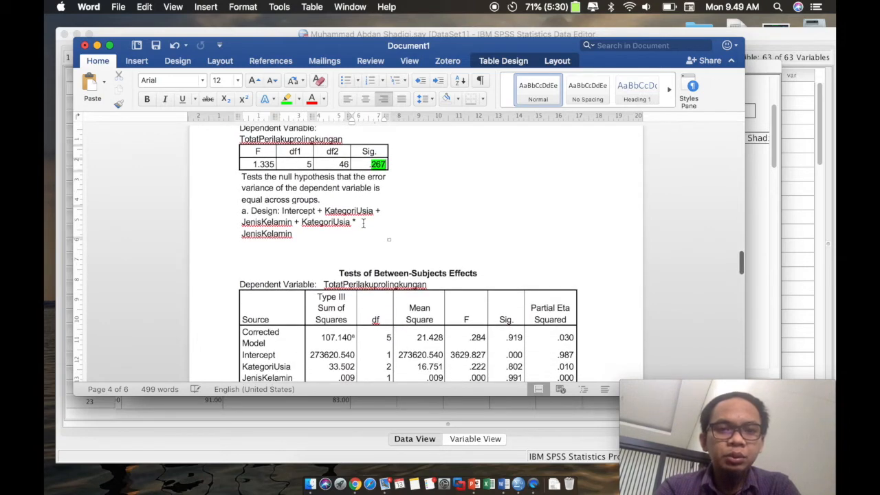
{"action": "scroll", "coordinate": [363, 222], "scroll_direction": "down", "scroll_amount": 2}
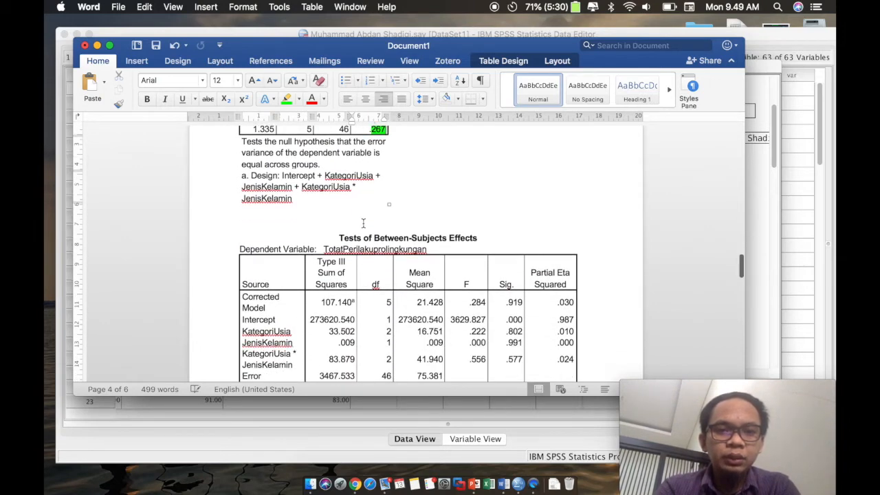
{"action": "scroll", "coordinate": [363, 222], "scroll_direction": "down", "scroll_amount": 2}
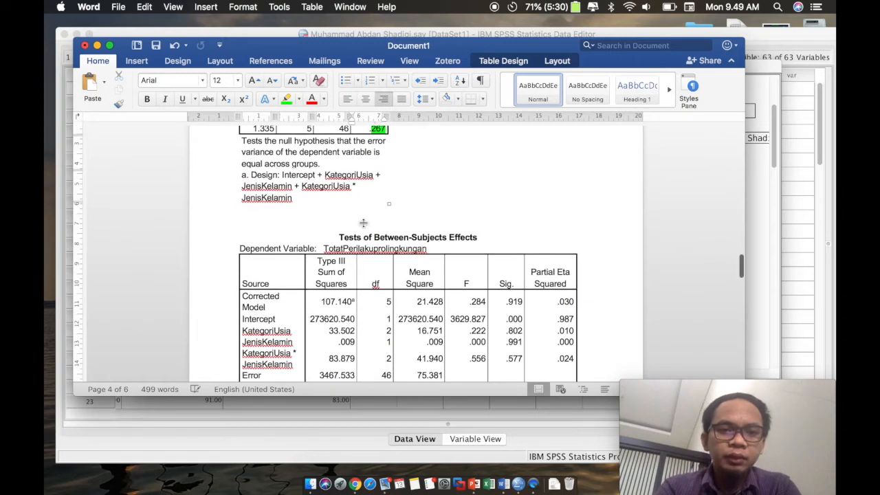
{"action": "scroll", "coordinate": [363, 222], "scroll_direction": "down", "scroll_amount": 1}
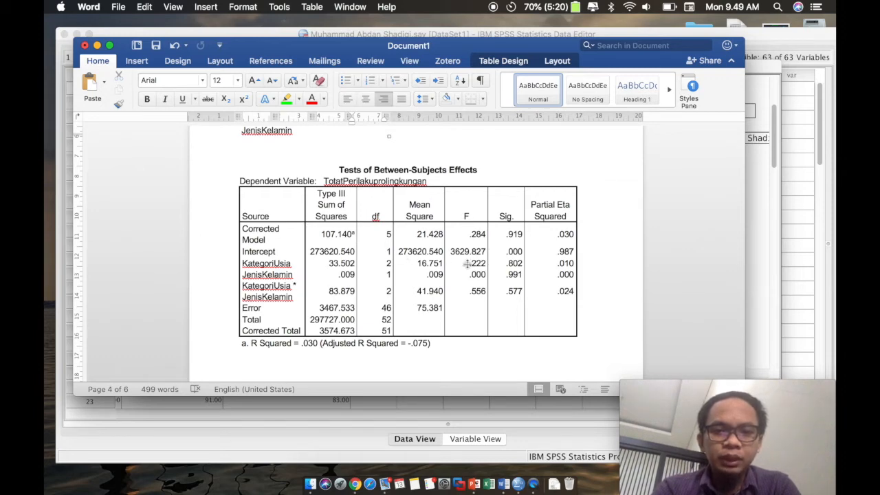
{"action": "left_click_drag", "start_coordinate": [470, 264], "coordinate": [516, 275]}
{"action": "left_click", "coordinate": [287, 99]}
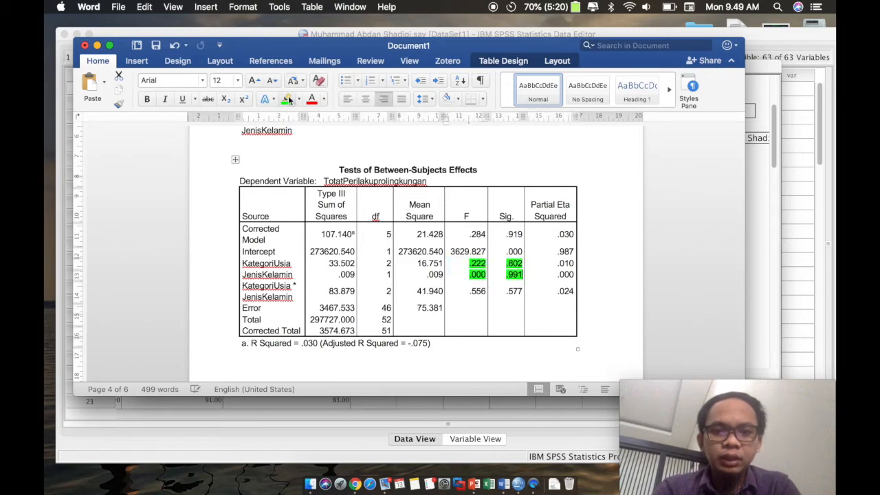
{"action": "left_click_drag", "start_coordinate": [556, 261], "coordinate": [570, 273]}
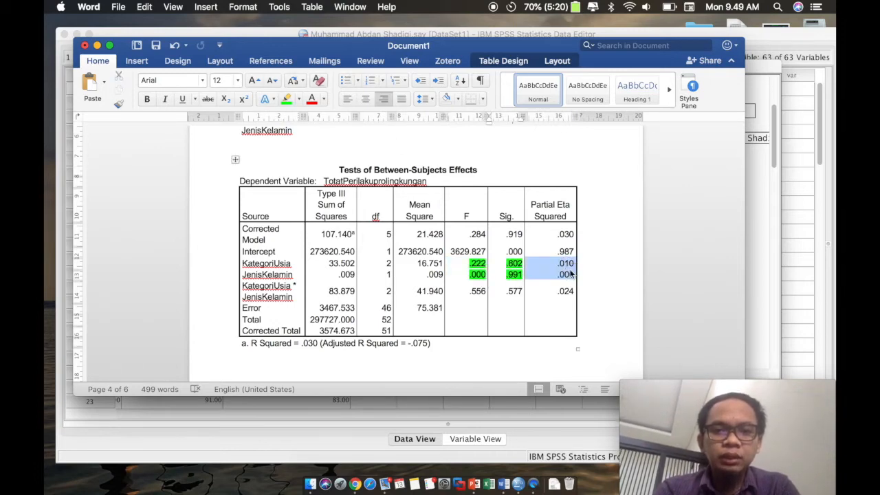
{"action": "left_click", "coordinate": [287, 99]}
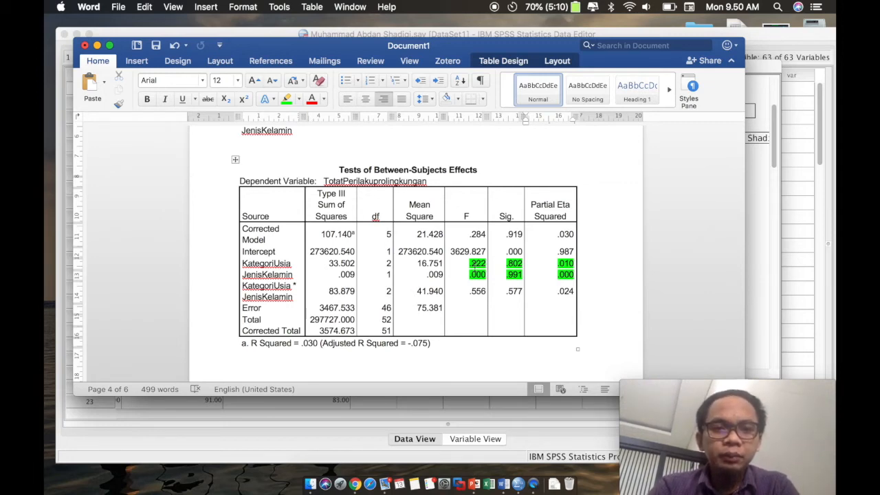
Step: Write "F kategori usia < 4,00 = tigdak signifikan" below the Tests of Between-Subjects Effects table and extend the document window downward
{"action": "scroll", "coordinate": [475, 269], "scroll_direction": "down", "scroll_amount": 3}
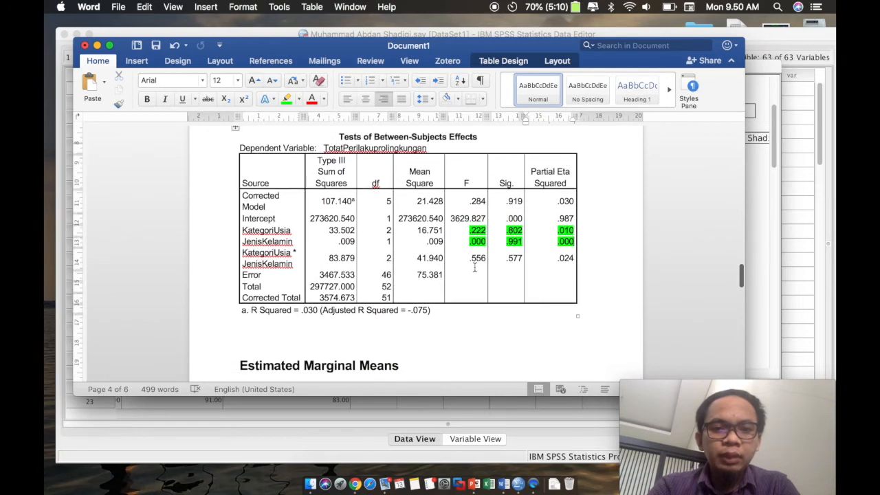
{"action": "scroll", "coordinate": [474, 268], "scroll_direction": "up", "scroll_amount": 2}
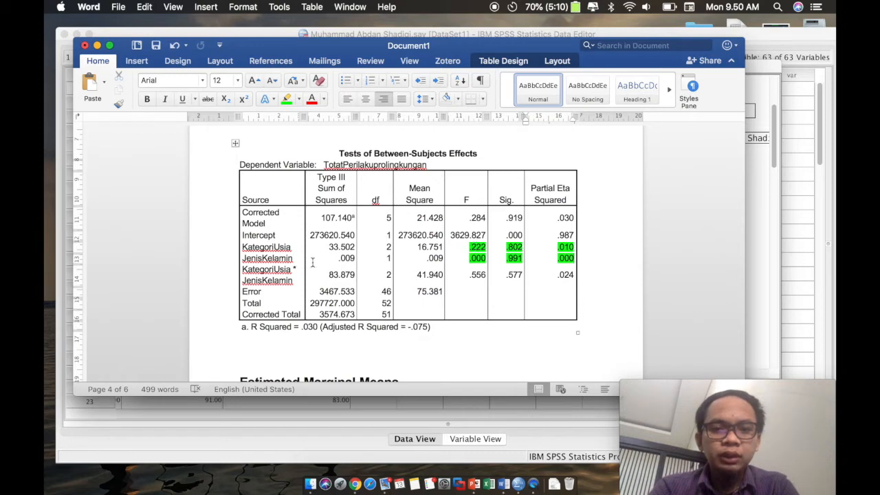
{"action": "left_click", "coordinate": [323, 356]}
{"action": "type", "text": "F ="}
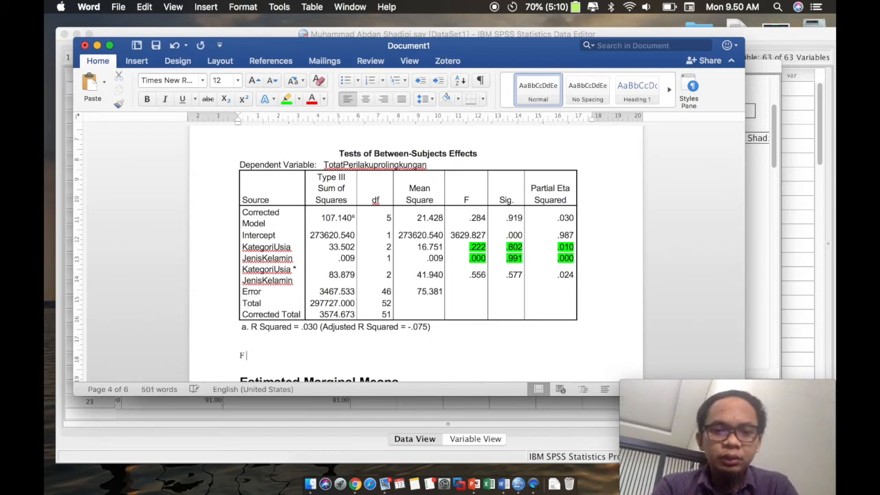
{"action": "key", "text": "BackSpace"}
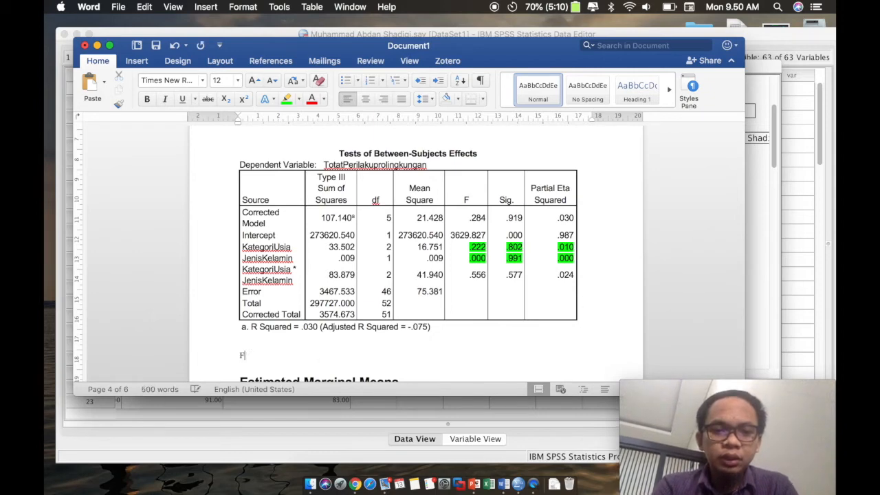
{"action": "type", "text": "kateg"}
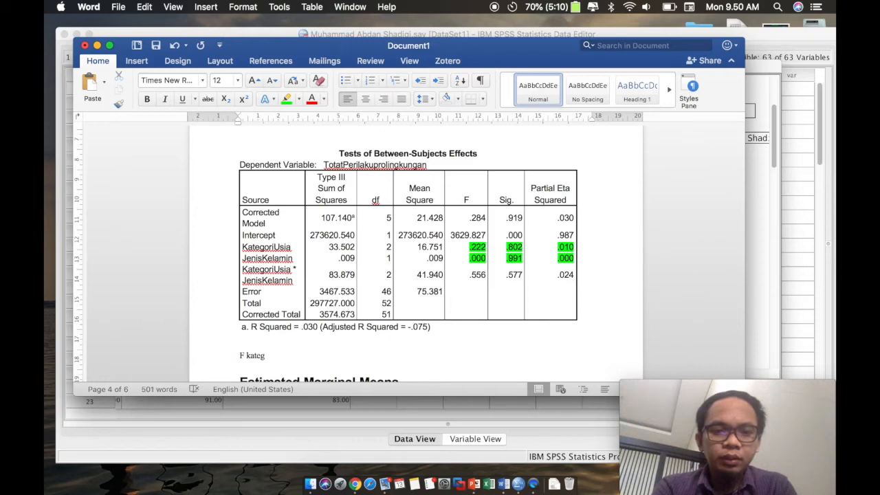
{"action": "type", "text": "ori usia"}
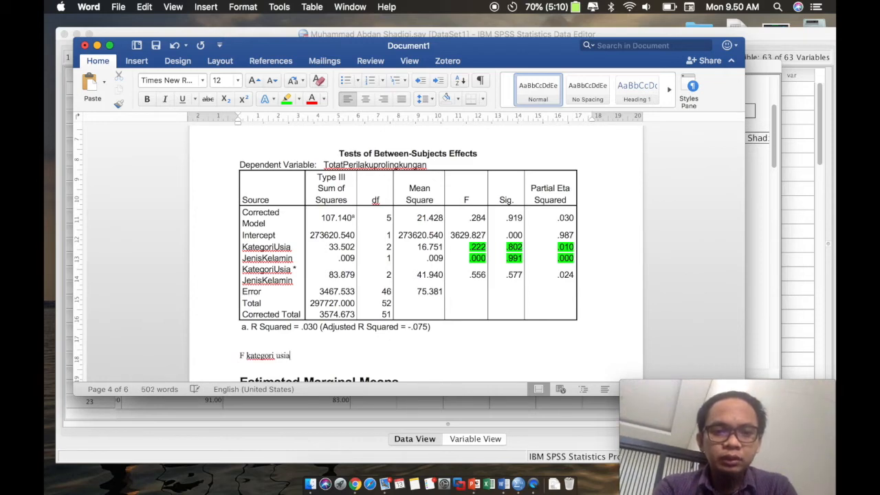
{"action": "type", "text": " < "}
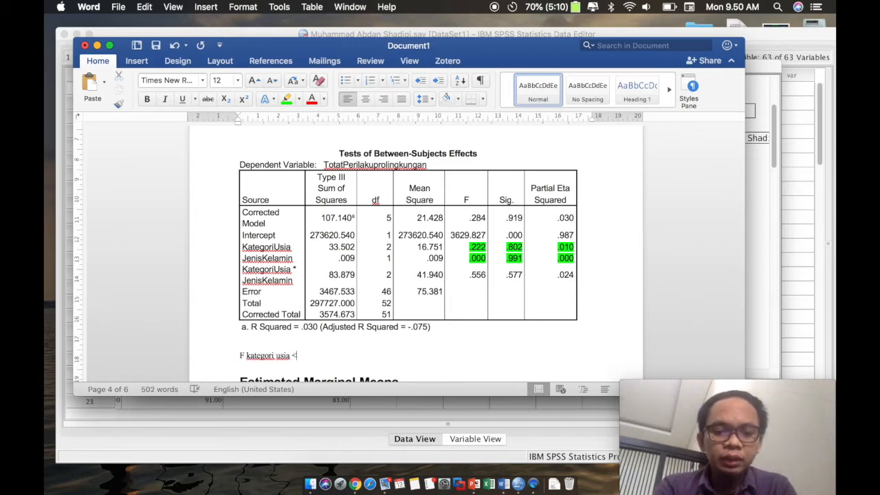
{"action": "type", "text": "4,00"}
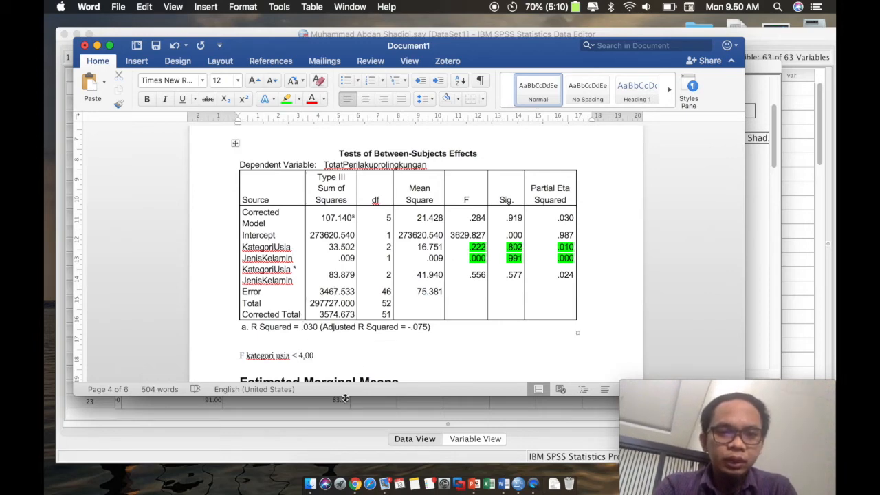
{"action": "left_click_drag", "start_coordinate": [345, 399], "coordinate": [345, 441]}
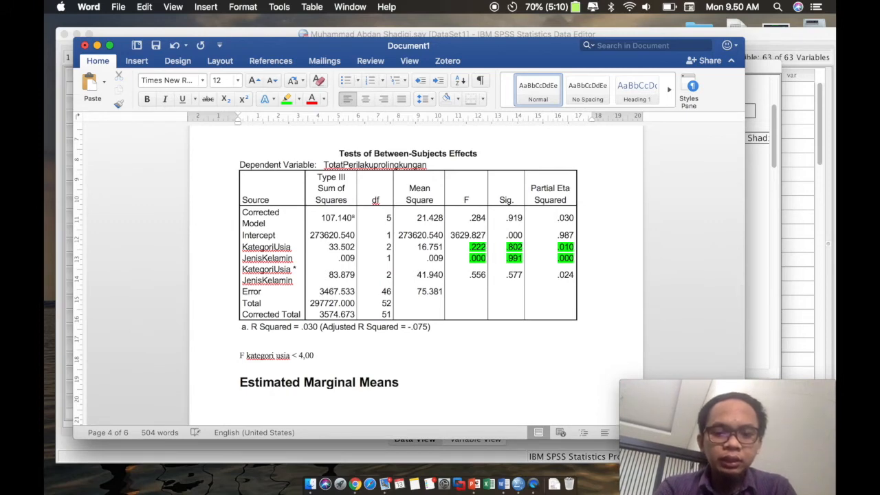
{"action": "type", "text": "= t"}
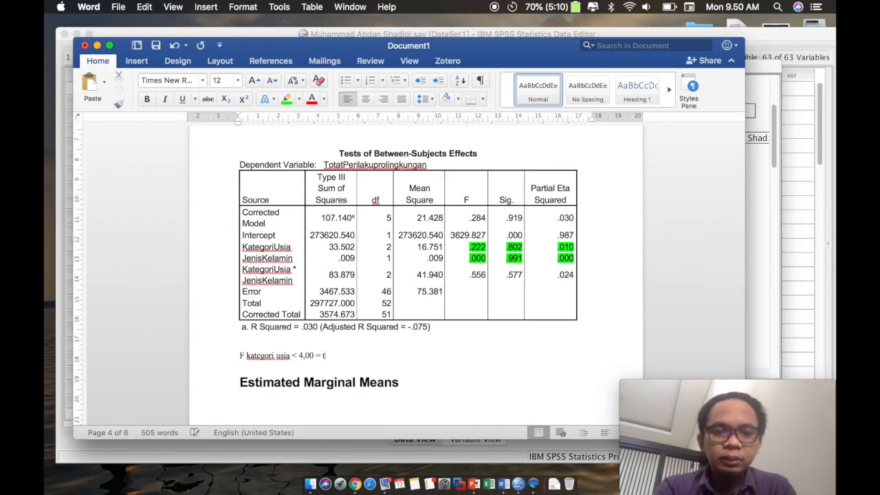
{"action": "type", "text": "igdak signifikan"}
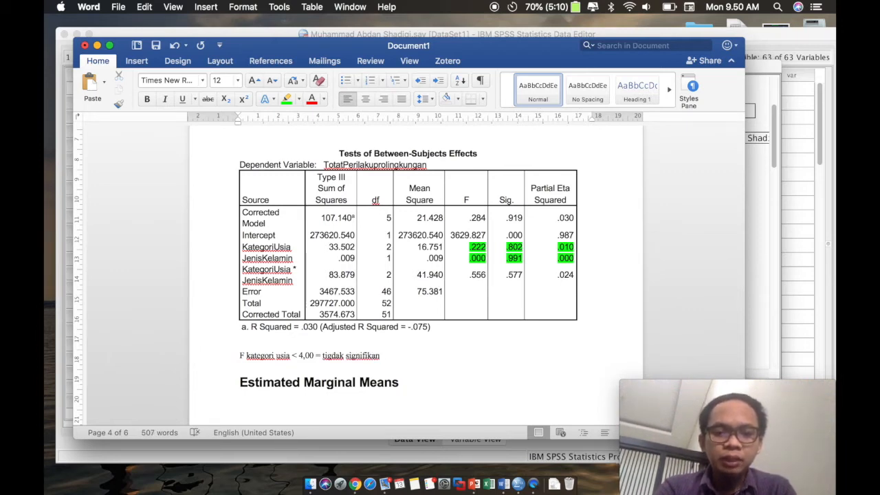
Step: Add a second note line reading "F jeni skelamin < 4,00 = tidak signifikan" and correct "tigdak" to "tidak" in the line above
{"action": "key", "text": "Return"}
{"action": "type", "text": "F"}
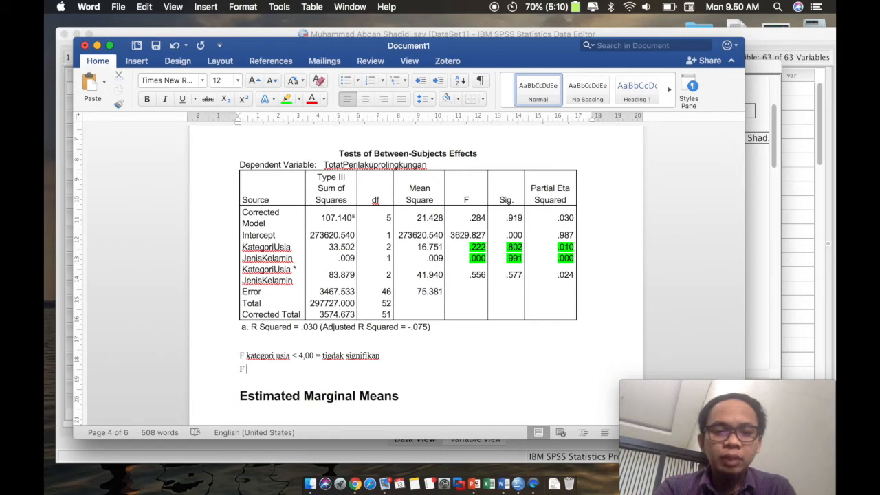
{"action": "type", "text": "jeni skelamin "}
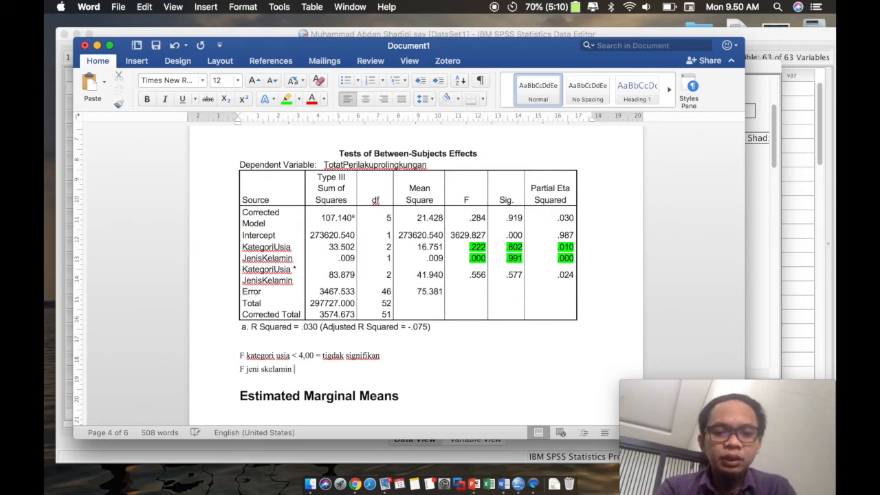
{"action": "type", "text": "< 0"}
{"action": "key", "text": "BackSpace"}
{"action": "type", "text": "4,00 ="}
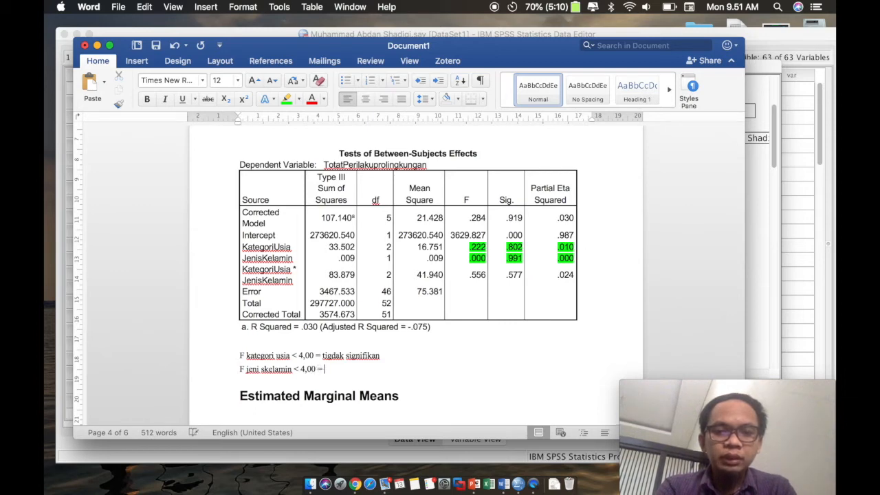
{"action": "type", "text": " tidak"}
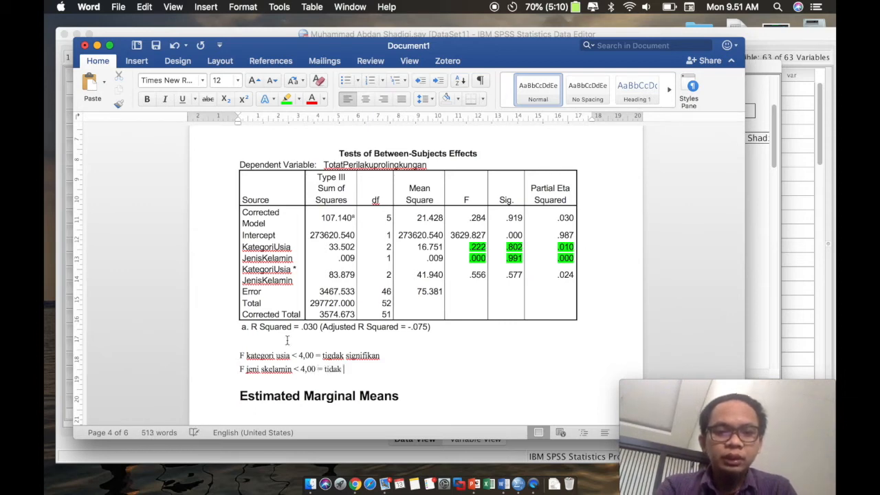
{"action": "left_click", "coordinate": [334, 355]}
{"action": "key", "text": "BackSpace"}
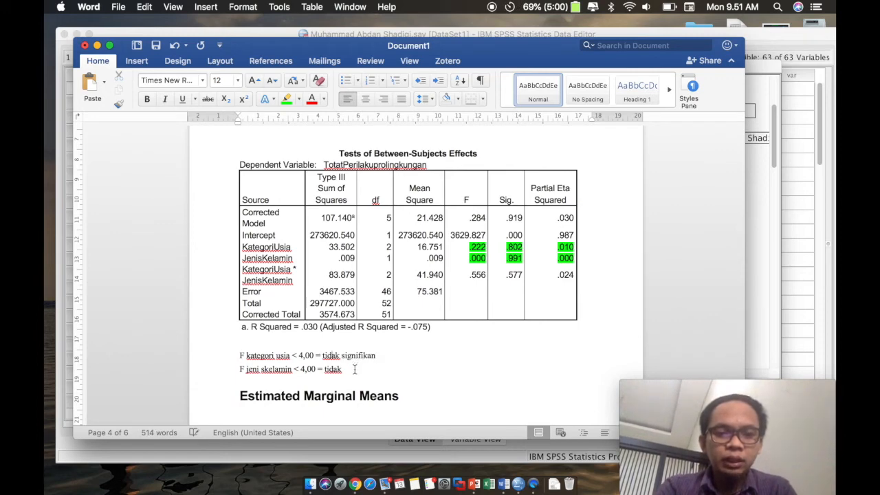
{"action": "type", "text": "s"}
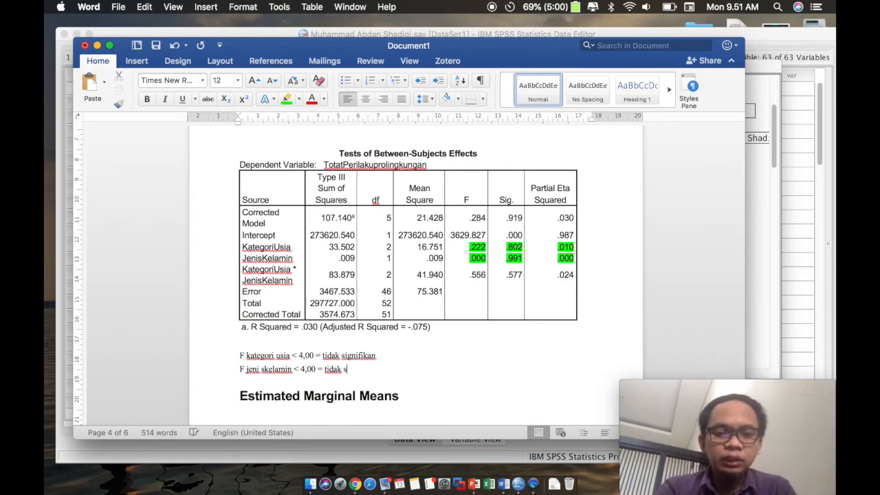
{"action": "type", "text": "ignifikan"}
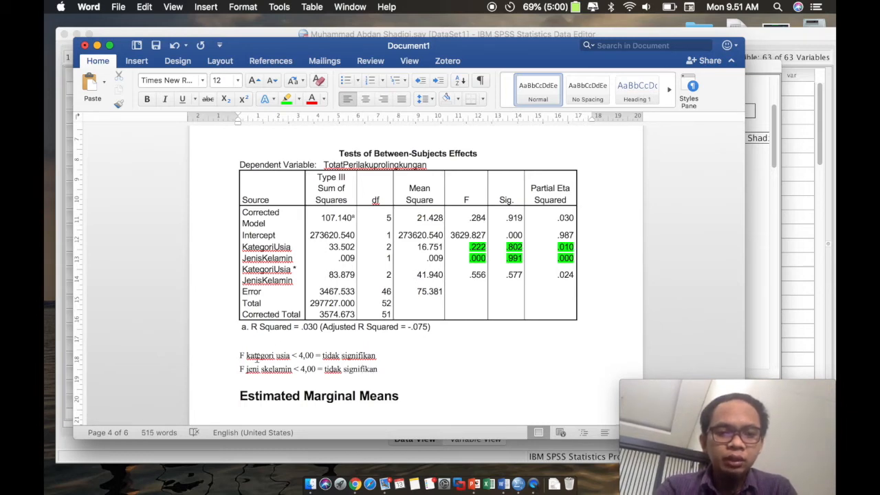
Step: Correct "jeni skelamin" to "jenis kelamin" in the second note line below the Tests of Between-Subjects Effects table
{"action": "left_click", "coordinate": [261, 370]}
{"action": "key", "text": "BackSpace"}
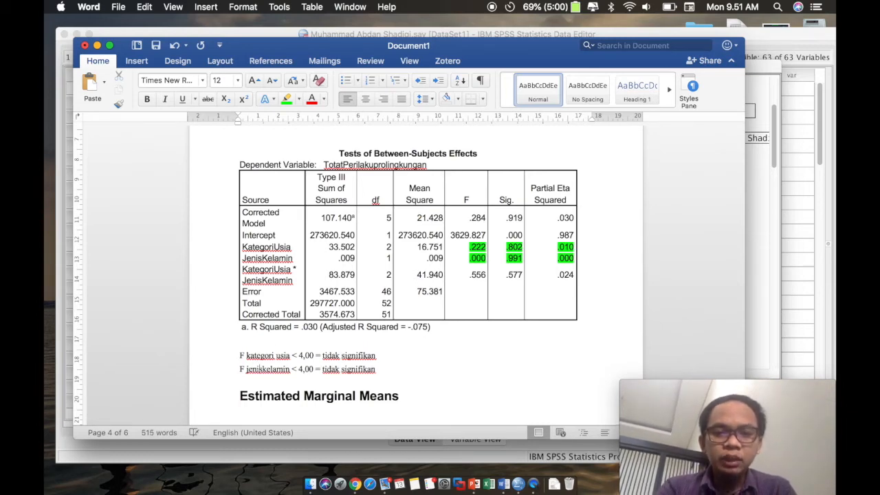
{"action": "left_click", "coordinate": [265, 369]}
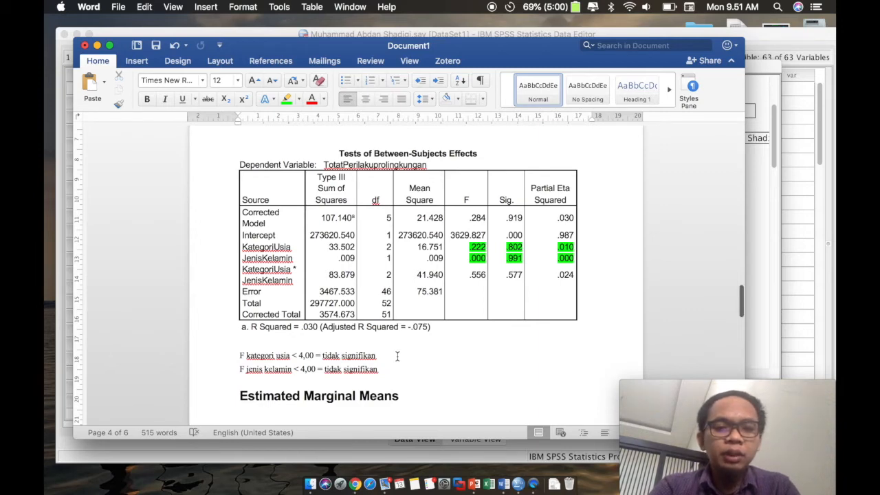
Step: Write the heading "LAPORAN HASIL APA:" below the last table at the document's end and start a new line under it
{"action": "scroll", "coordinate": [397, 356], "scroll_direction": "down", "scroll_amount": 3}
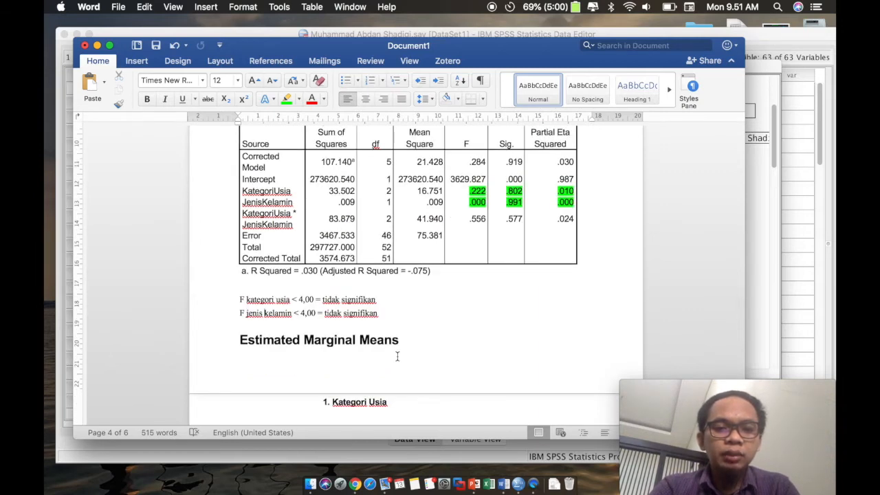
{"action": "scroll", "coordinate": [397, 356], "scroll_direction": "down", "scroll_amount": 10}
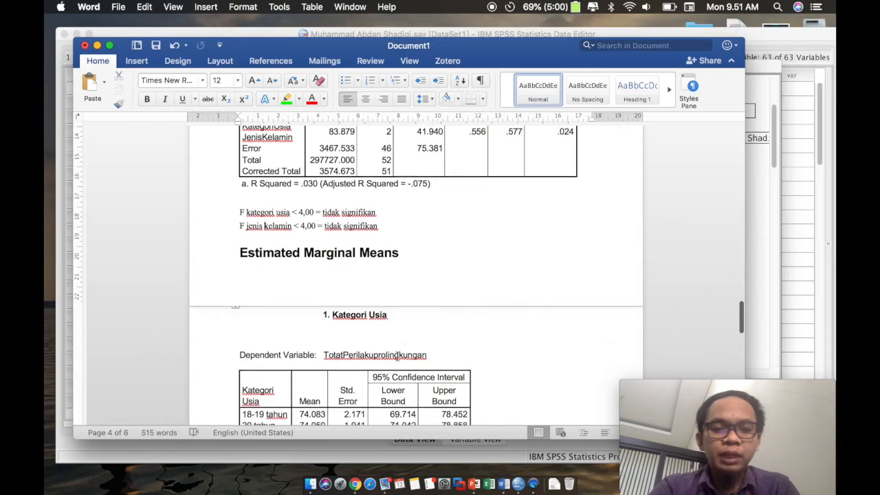
{"action": "scroll", "coordinate": [397, 357], "scroll_direction": "down", "scroll_amount": 10}
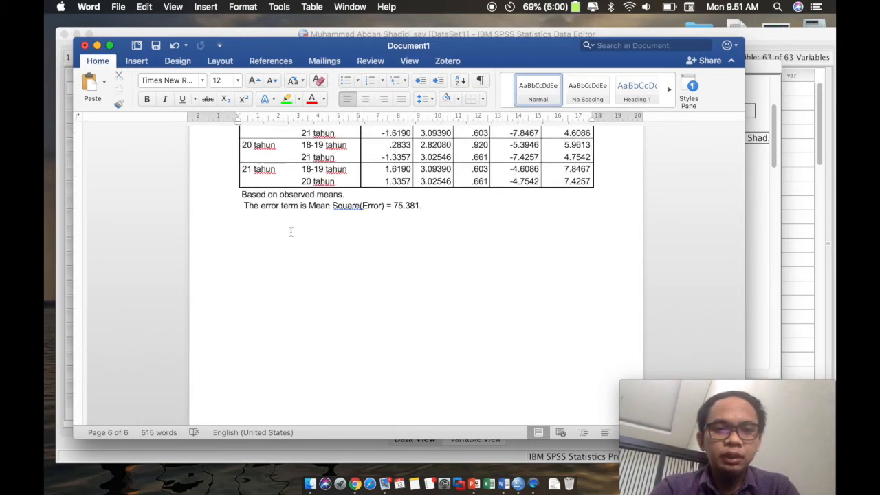
{"action": "left_click", "coordinate": [267, 235]}
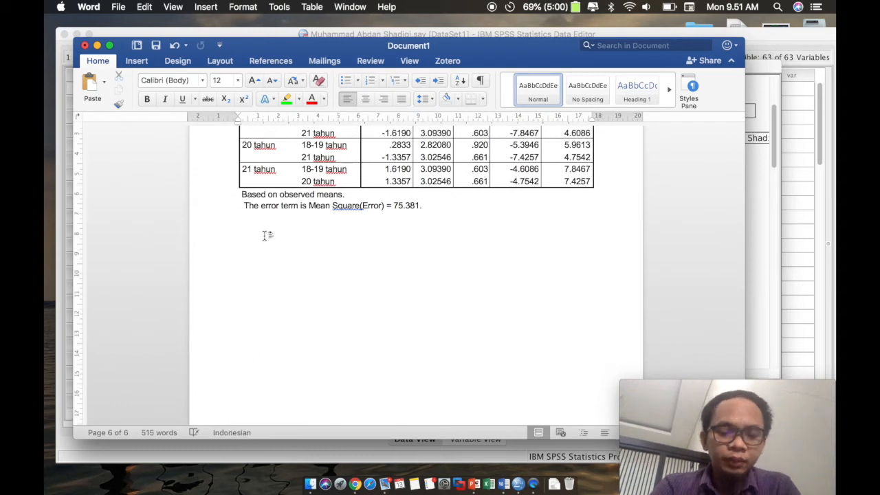
{"action": "type", "text": "LAPORAN "}
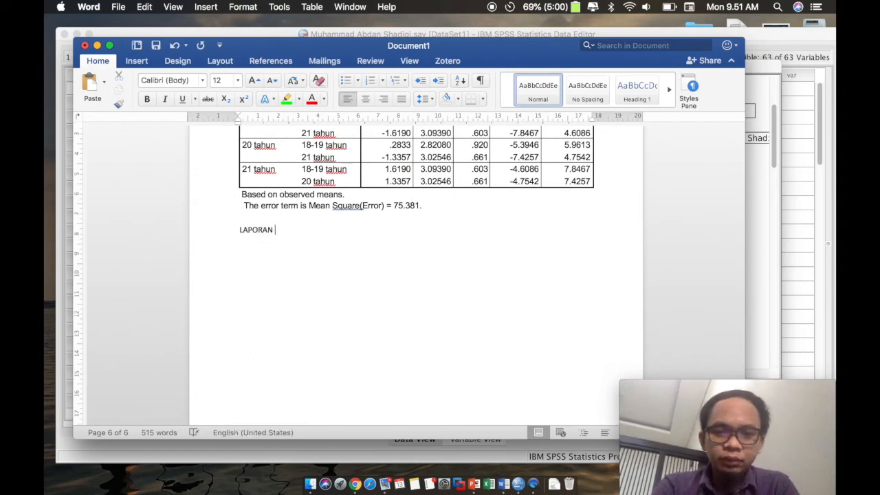
{"action": "type", "text": "HASIL APA"}
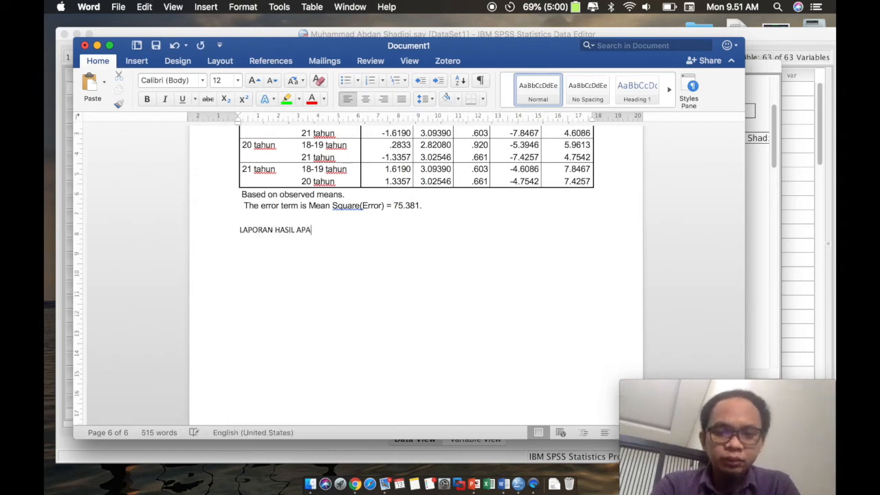
{"action": "type", "text": ":"}
{"action": "key", "text": "Return"}
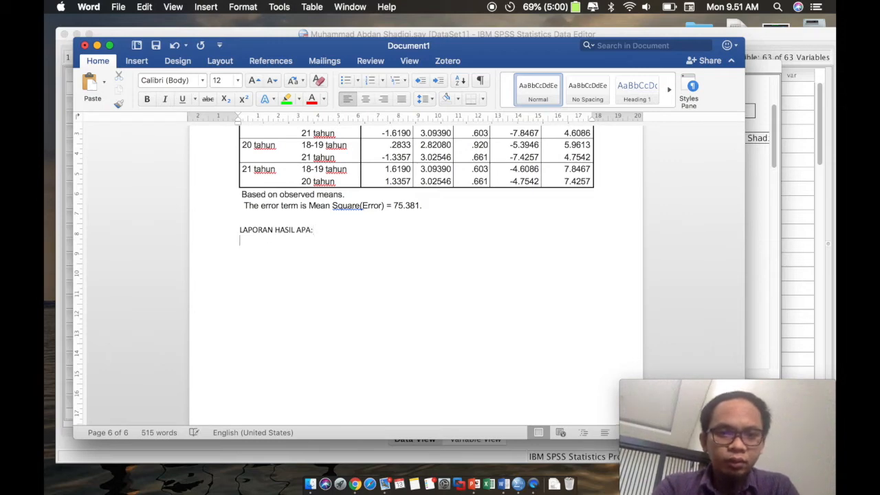
Step: Enlarge the "LAPORAN HASIL APA:" heading and the empty line below it to 18 pt
{"action": "left_click", "coordinate": [224, 251]}
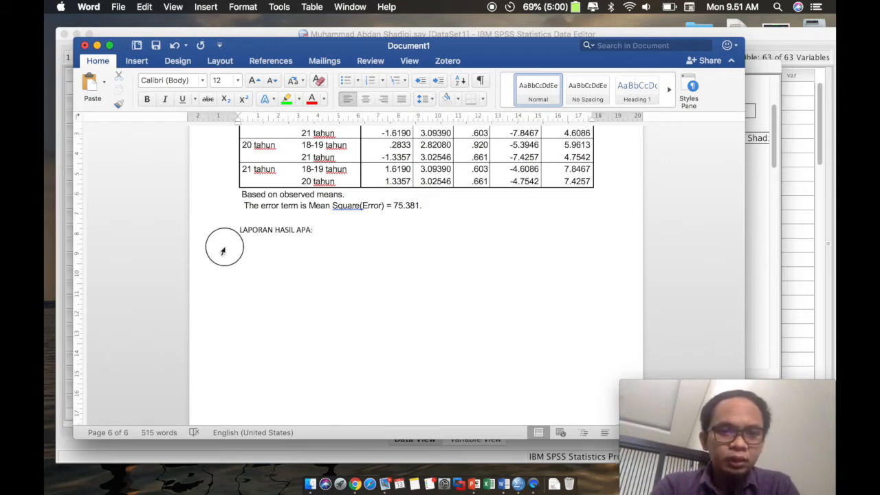
{"action": "left_click", "coordinate": [253, 80]}
{"action": "left_click", "coordinate": [253, 81]}
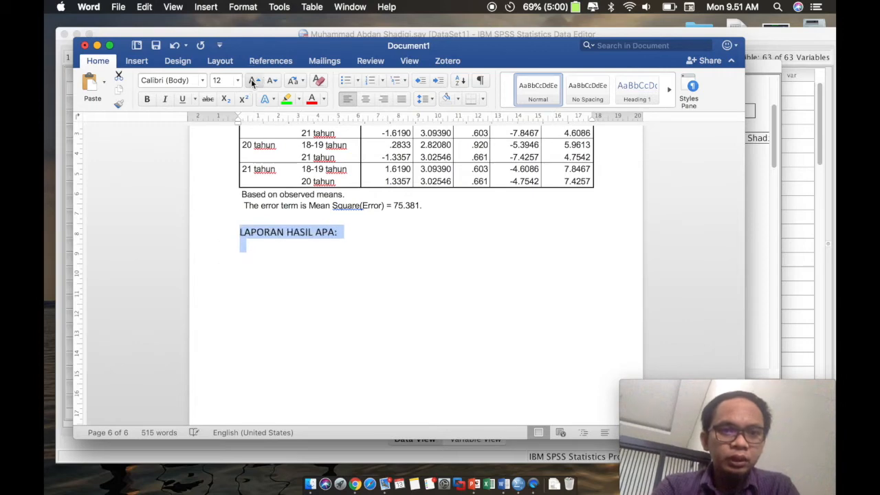
{"action": "left_click", "coordinate": [253, 80]}
Step: Begin the report under the heading with "Hasil penelitian menunjukkan bahwa tidak ada perbedaan signifikan"
{"action": "left_click", "coordinate": [246, 251]}
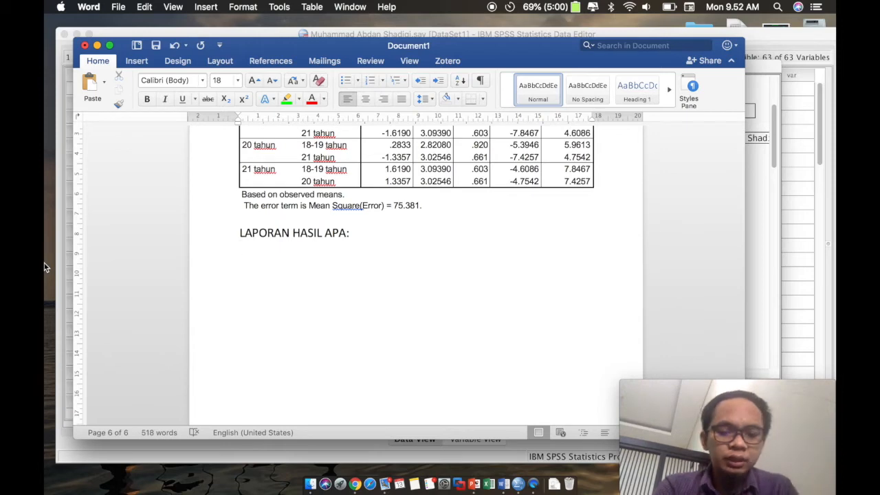
{"action": "type", "text": "Hasil "}
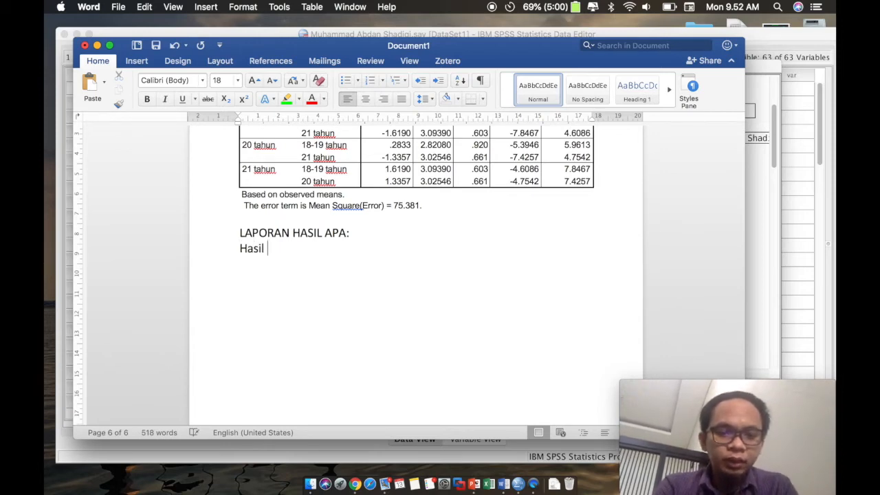
{"action": "type", "text": "penelitian "}
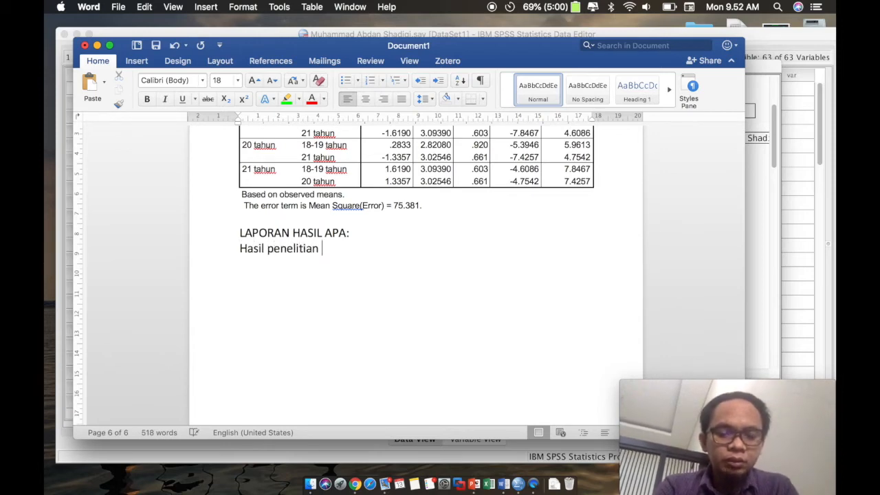
{"action": "type", "text": "menuju"}
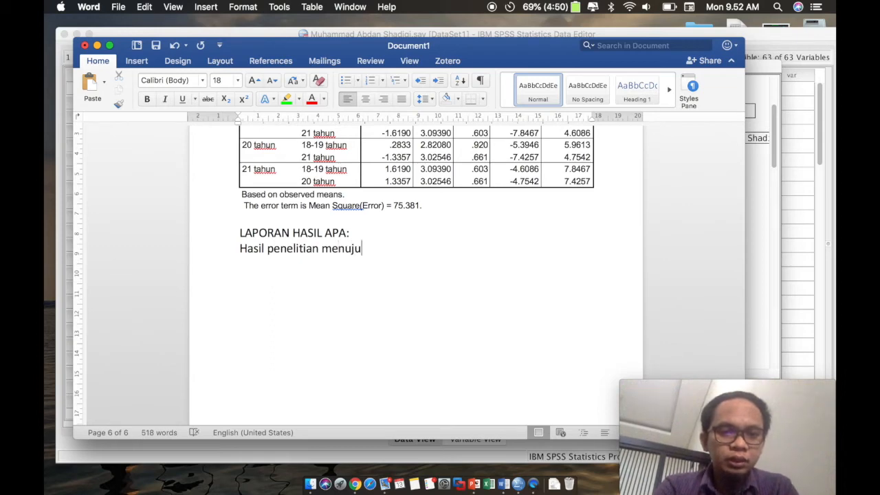
{"action": "key", "text": "BackSpace"}
{"action": "key", "text": "BackSpace"}
{"action": "type", "text": "njukkan"}
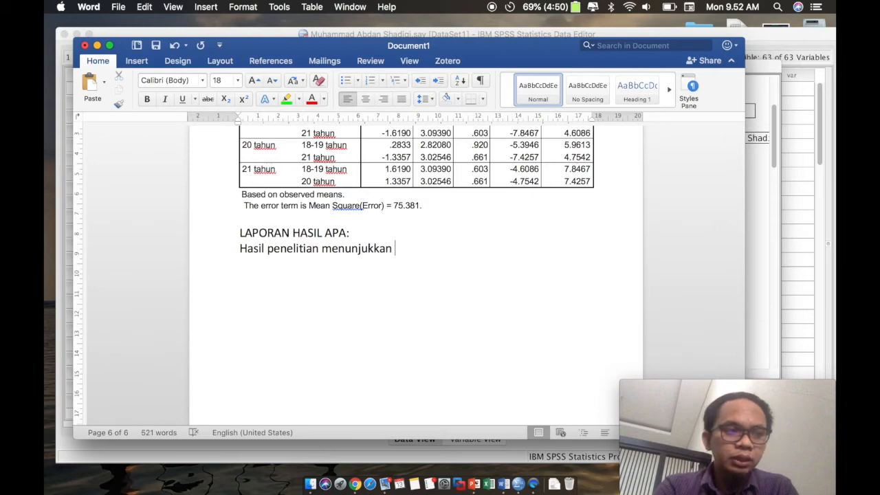
{"action": "type", "text": " bahwa"}
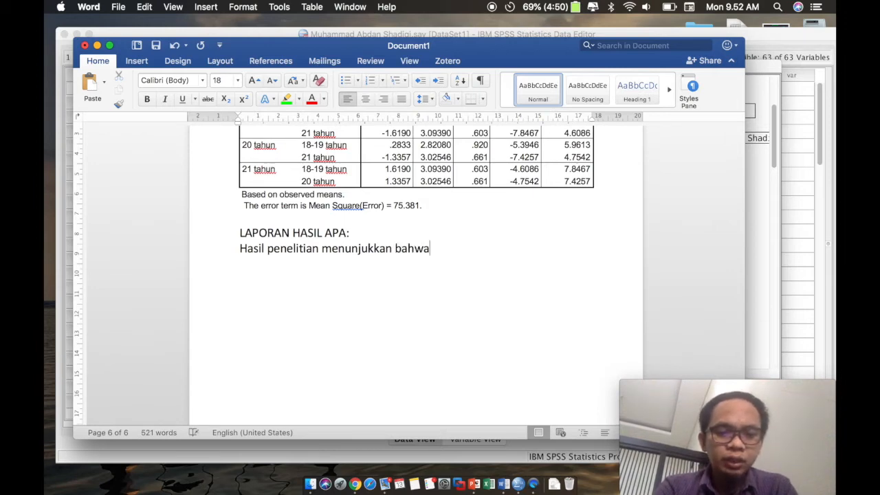
{"action": "type", "text": " tidak ada per"}
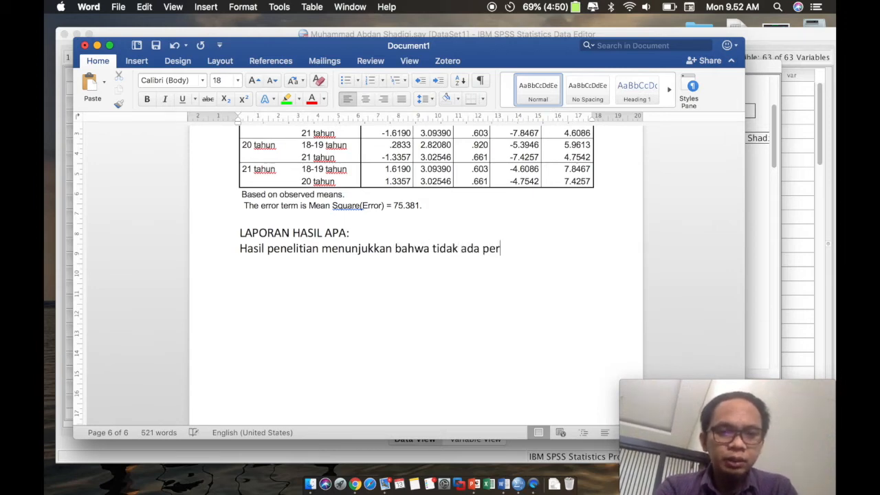
{"action": "type", "text": "bedaan signifikan "}
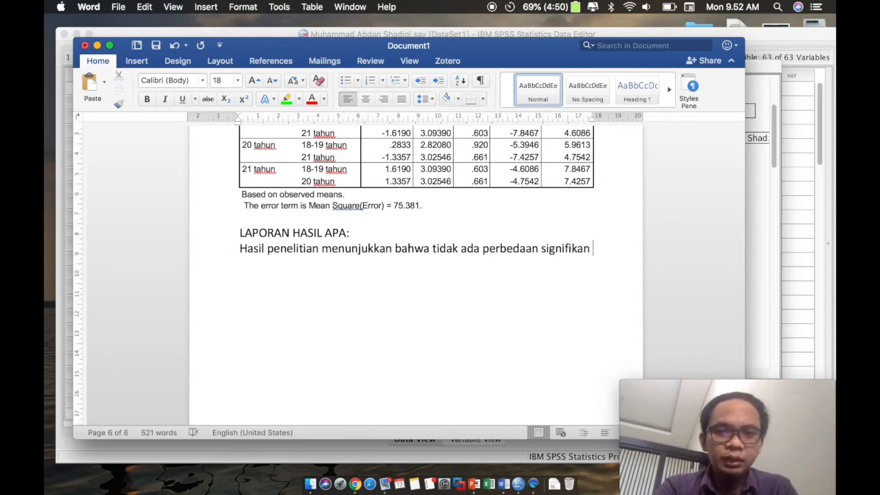
Step: Continue the report sentence with "perilaku pro-lingkungan berdasarkan", correcting the misspelling in its last word
{"action": "type", "text": "per"}
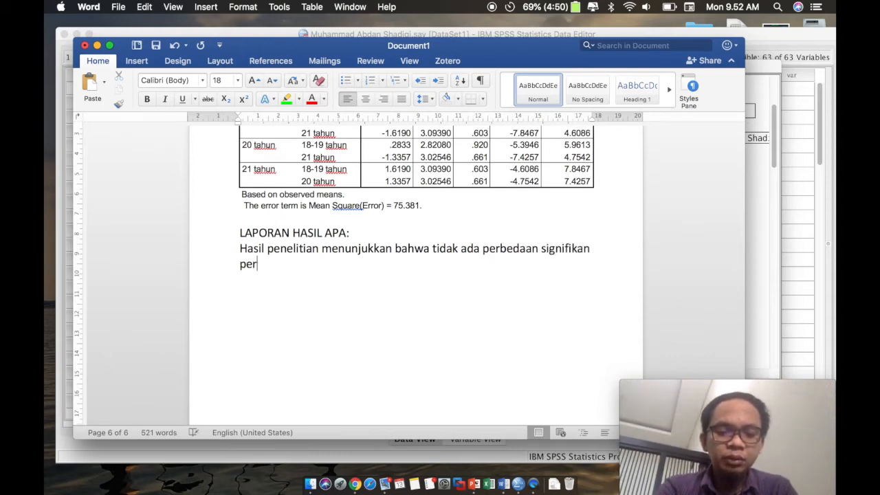
{"action": "type", "text": "ilaku pro-l"}
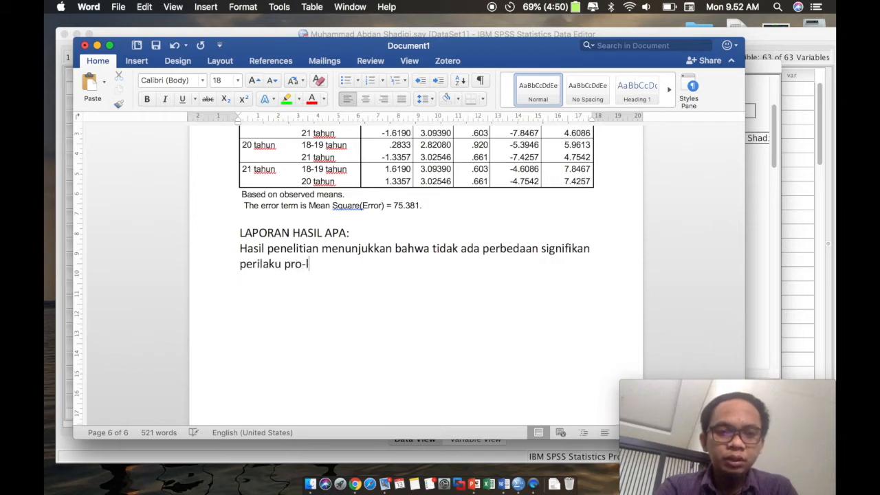
{"action": "type", "text": "ingkungan ber"}
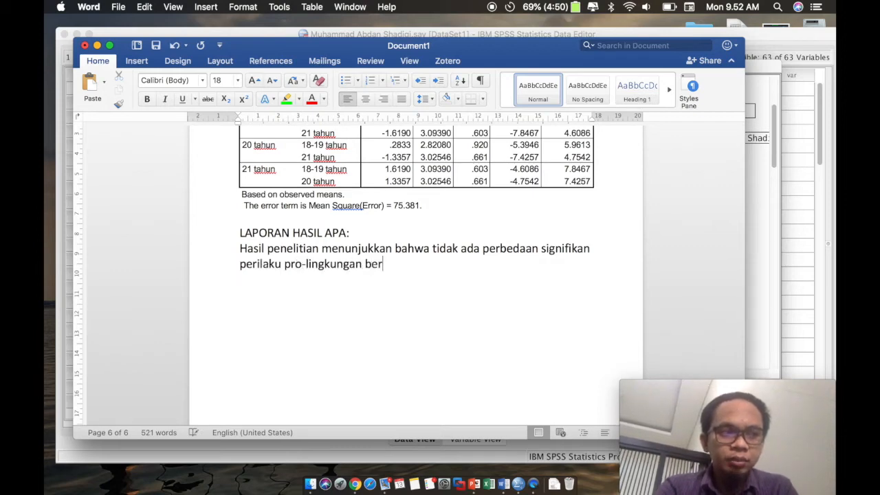
{"action": "type", "text": "bda"}
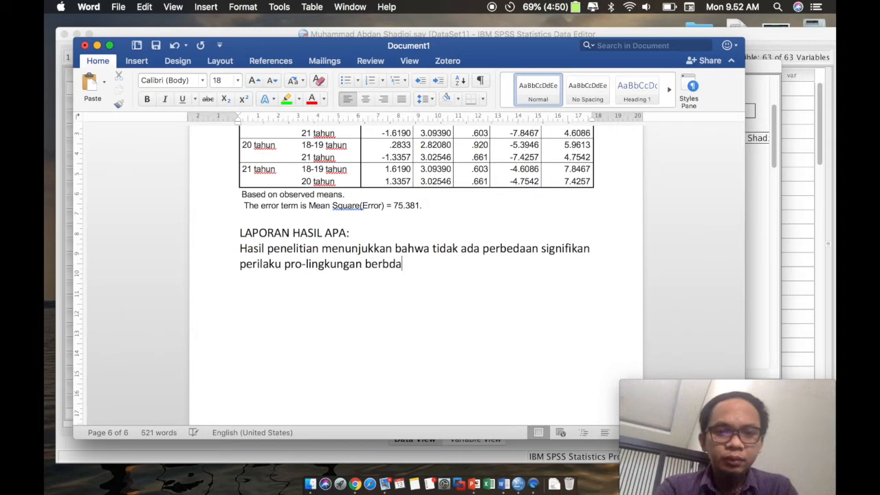
{"action": "type", "text": "sarkan"}
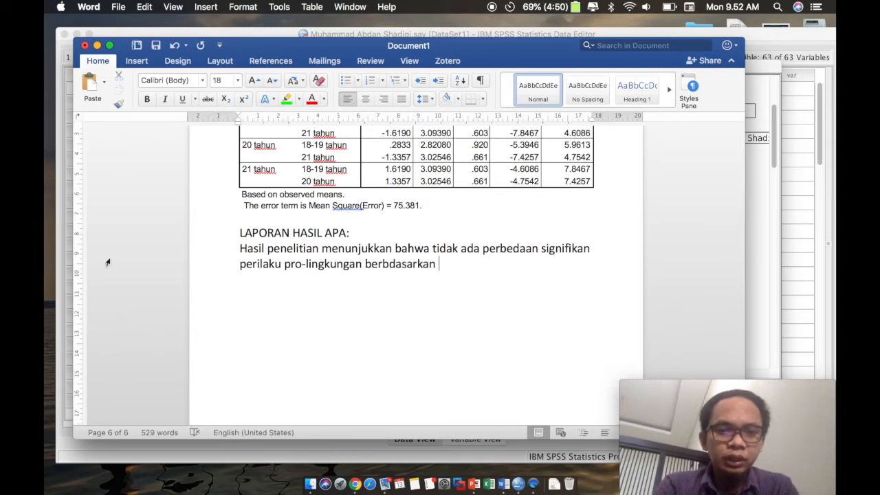
{"action": "left_click", "coordinate": [386, 264]}
{"action": "key", "text": "BackSpace"}
{"action": "left_click", "coordinate": [437, 265]}
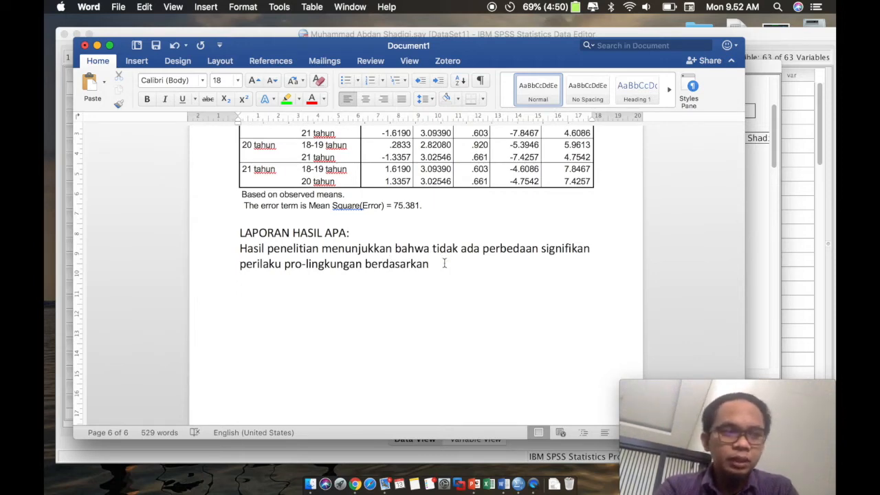
Step: Continue the report sentence with "perbedaan kategori usia dan jenis kelamin" and an opening parenthesis for the statistics
{"action": "type", "text": "perbe"}
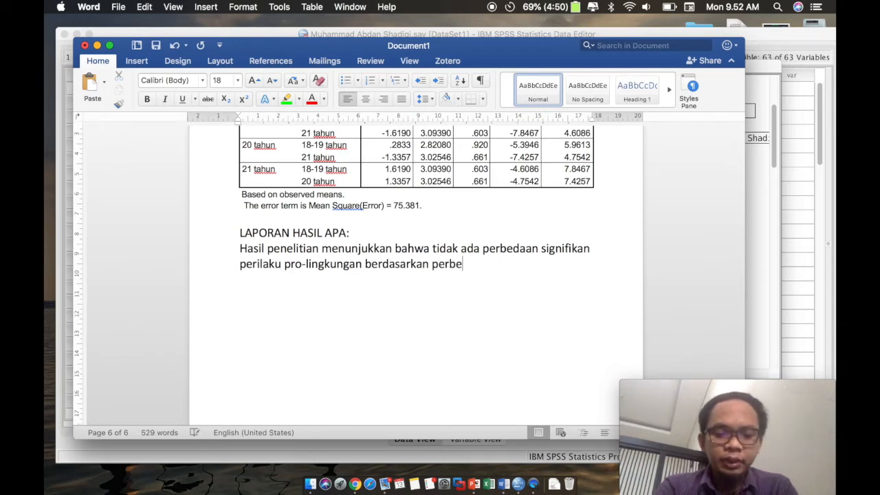
{"action": "type", "text": "daan kategori usi"}
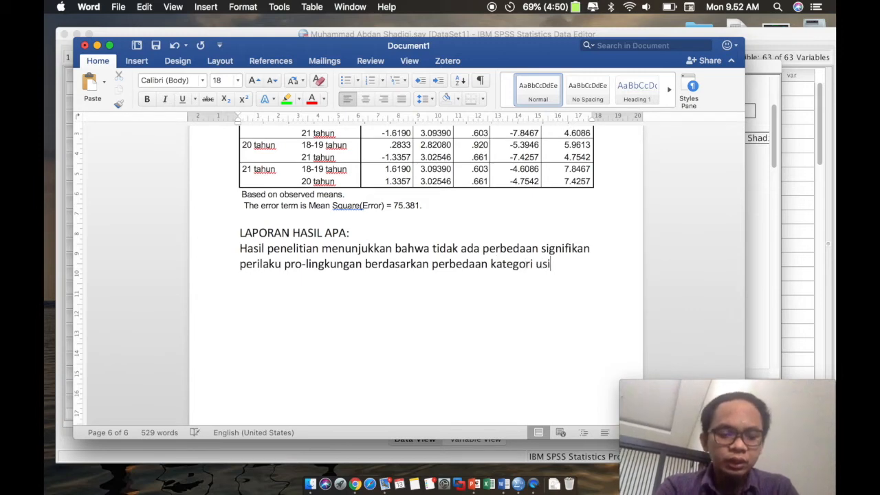
{"action": "type", "text": "a dan jenis "}
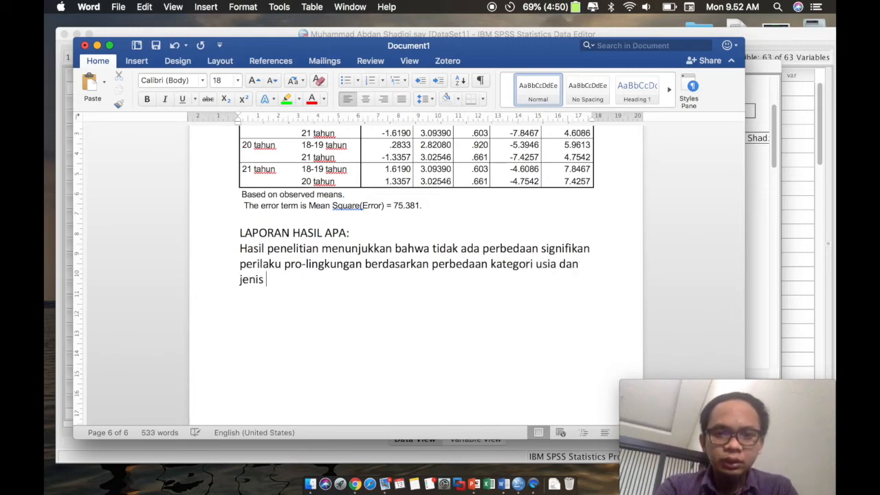
{"action": "type", "text": "kelamin"}
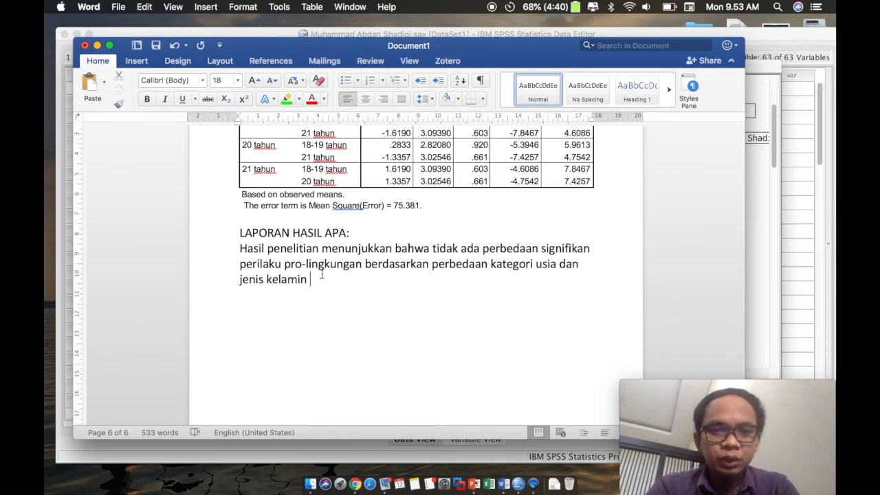
{"action": "type", "text": "("}
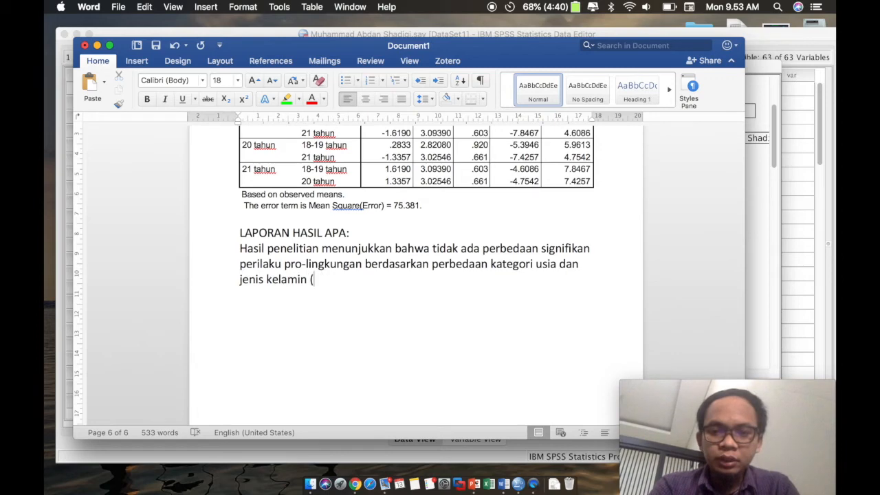
Step: Highlight the F, Sig. and Partial Eta Squared values of the KategoriUsia * JenisKelamin row in turquoise in the Tests of Between-Subjects Effects table
{"action": "scroll", "coordinate": [355, 288], "scroll_direction": "up", "scroll_amount": 1}
{"action": "scroll", "coordinate": [355, 288], "scroll_direction": "up", "scroll_amount": 10}
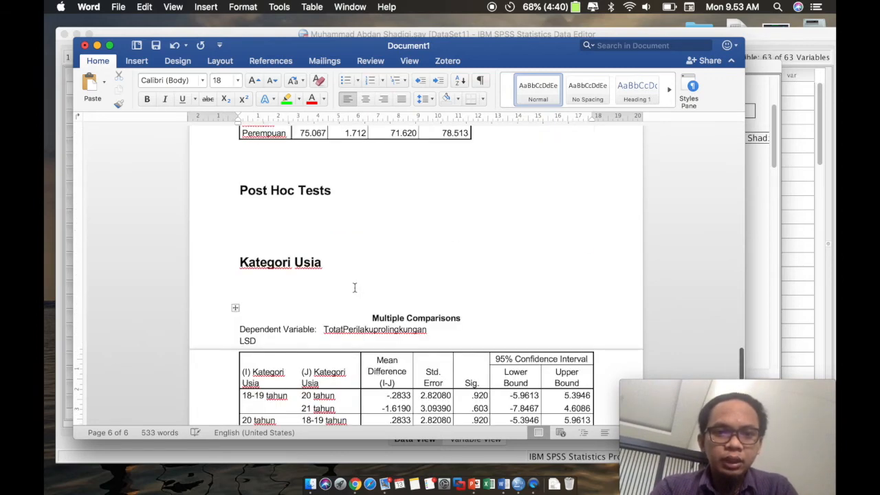
{"action": "scroll", "coordinate": [355, 288], "scroll_direction": "up", "scroll_amount": 2}
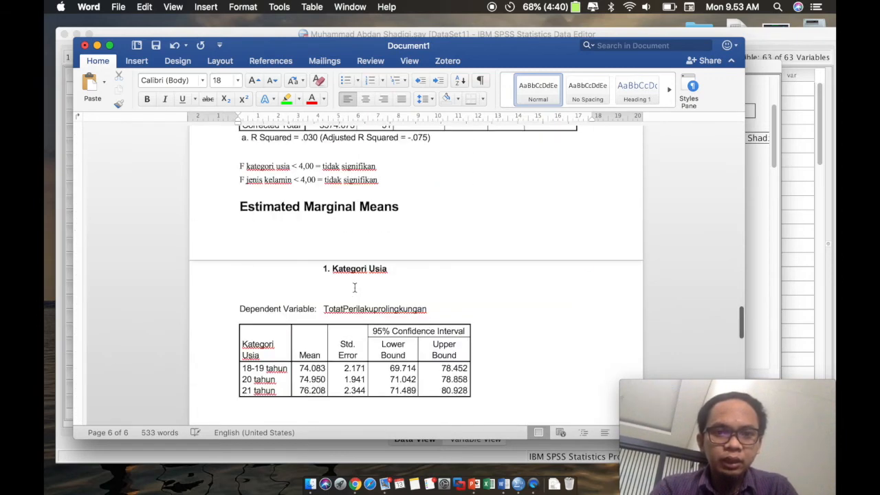
{"action": "scroll", "coordinate": [355, 288], "scroll_direction": "up", "scroll_amount": 5}
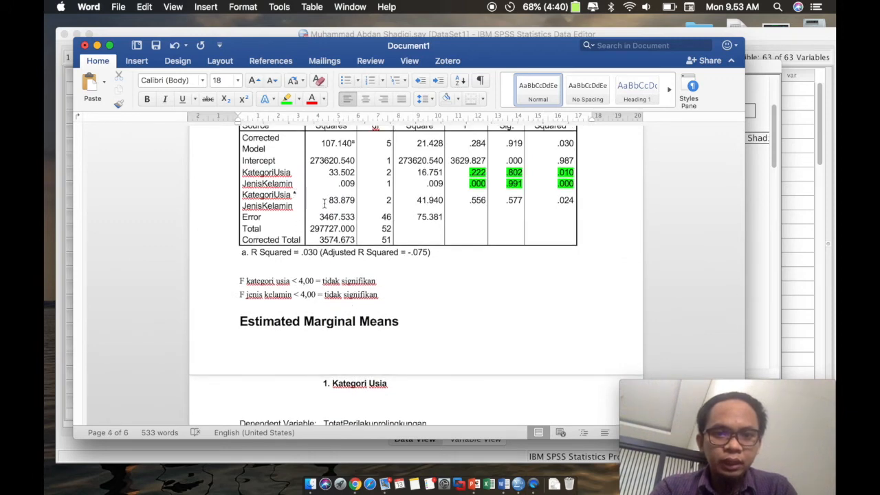
{"action": "left_click_drag", "start_coordinate": [474, 200], "coordinate": [560, 199]}
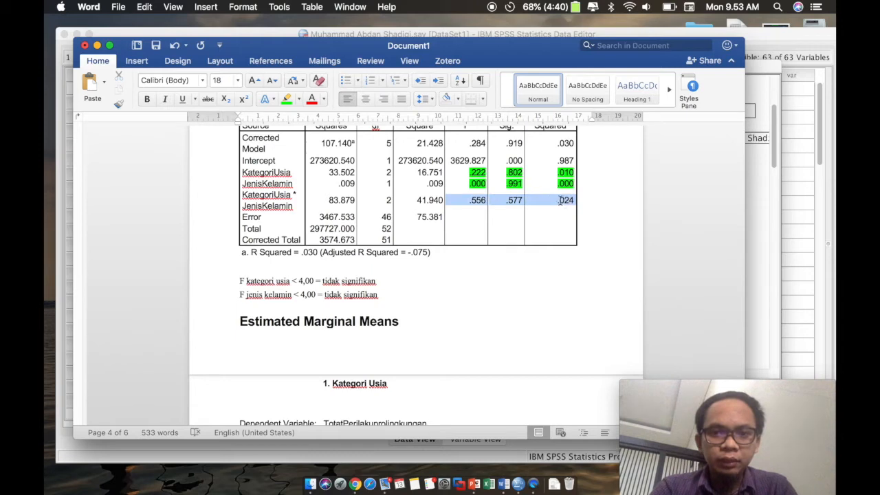
{"action": "left_click", "coordinate": [300, 99]}
{"action": "left_click", "coordinate": [322, 144]}
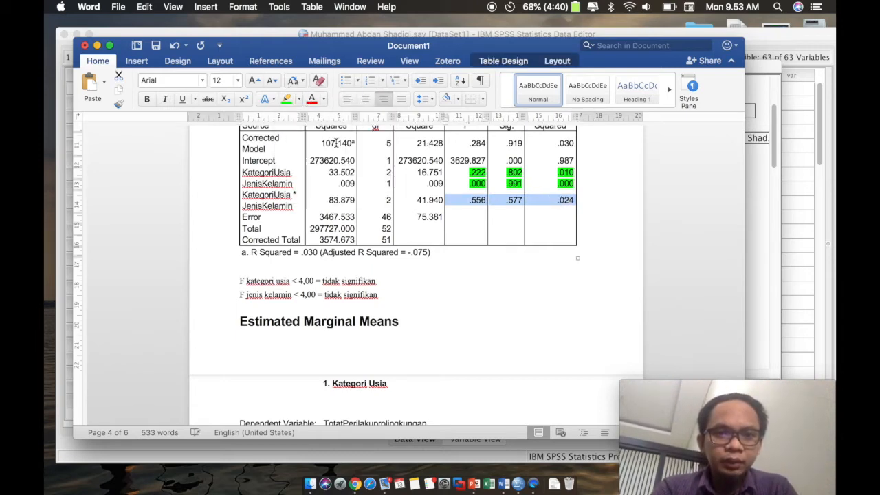
{"action": "left_click", "coordinate": [402, 244]}
Step: Add "F(" after the opening parenthesis at the end of the APA report sentence
{"action": "scroll", "coordinate": [442, 324], "scroll_direction": "down", "scroll_amount": 10}
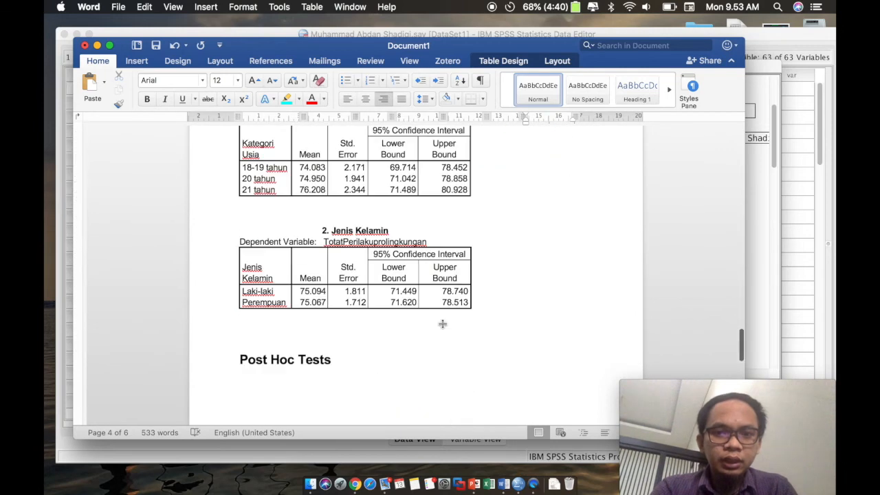
{"action": "scroll", "coordinate": [442, 324], "scroll_direction": "down", "scroll_amount": 10}
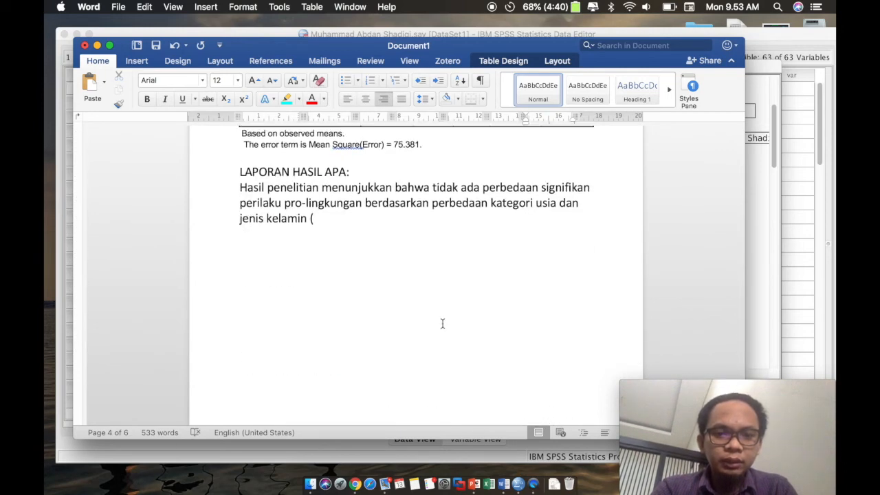
{"action": "left_click", "coordinate": [348, 221]}
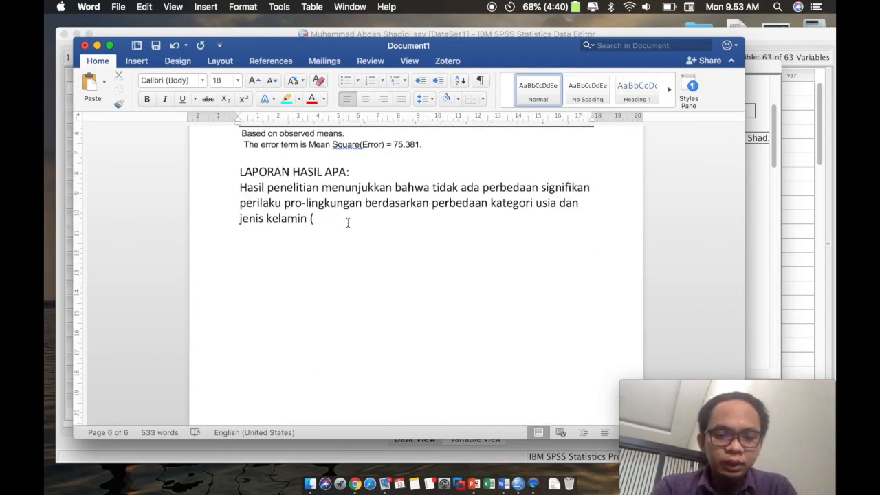
{"action": "type", "text": "F"}
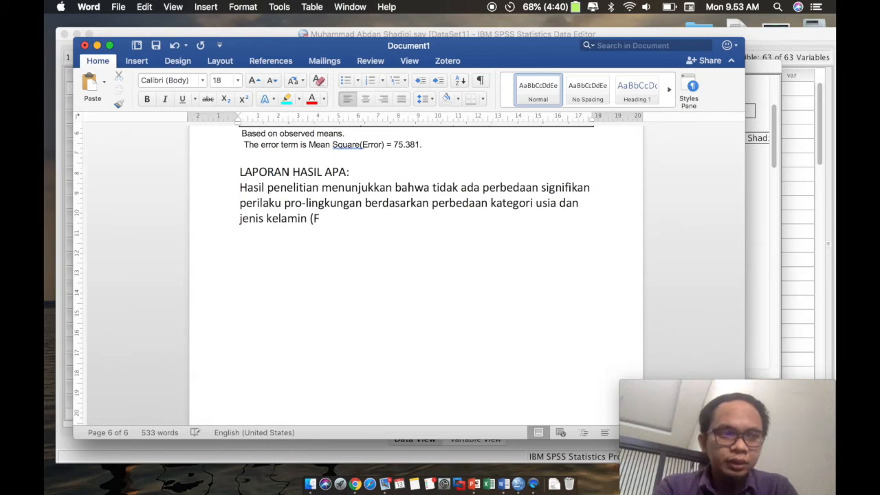
{"action": "type", "text": "("}
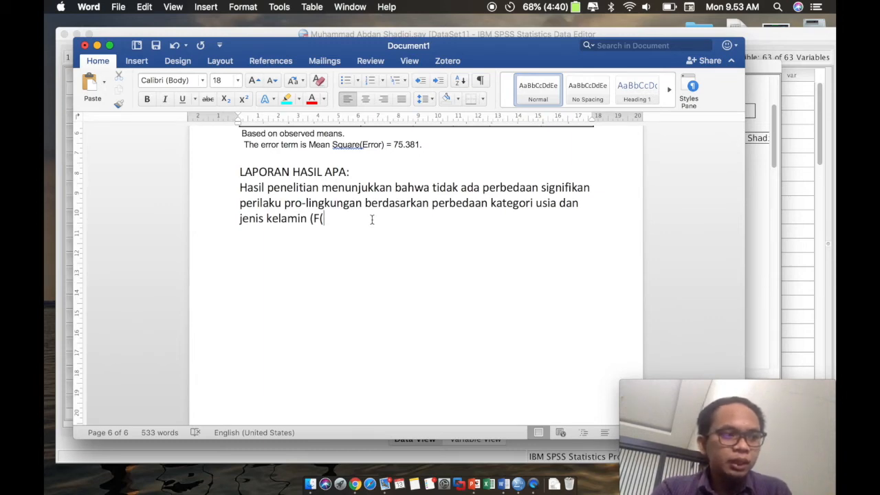
Step: Highlight the df values of the KategoriUsia * JenisKelamin and Error rows in turquoise in the Tests of Between-Subjects Effects table
{"action": "scroll", "coordinate": [371, 220], "scroll_direction": "up", "scroll_amount": 10}
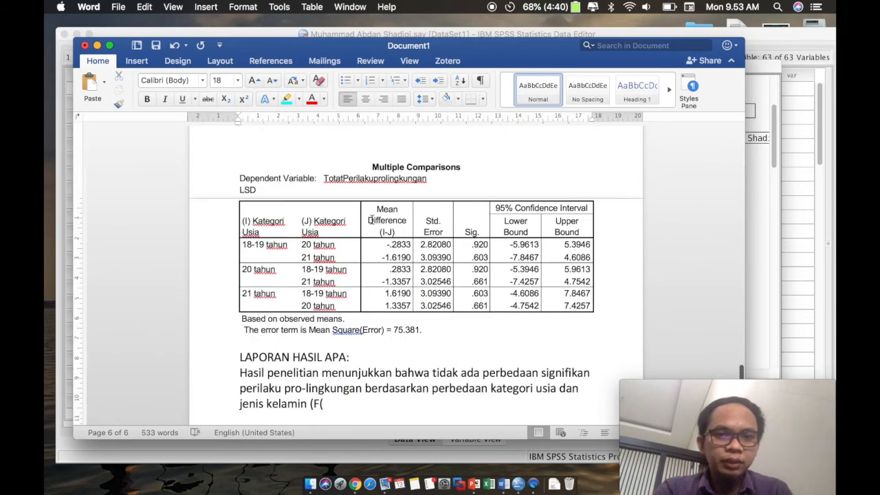
{"action": "scroll", "coordinate": [372, 219], "scroll_direction": "up", "scroll_amount": 8}
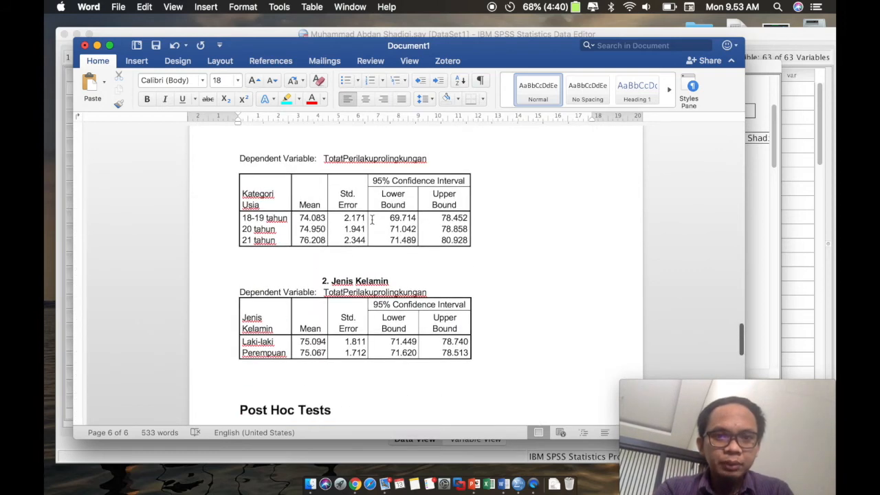
{"action": "scroll", "coordinate": [372, 219], "scroll_direction": "up", "scroll_amount": 10}
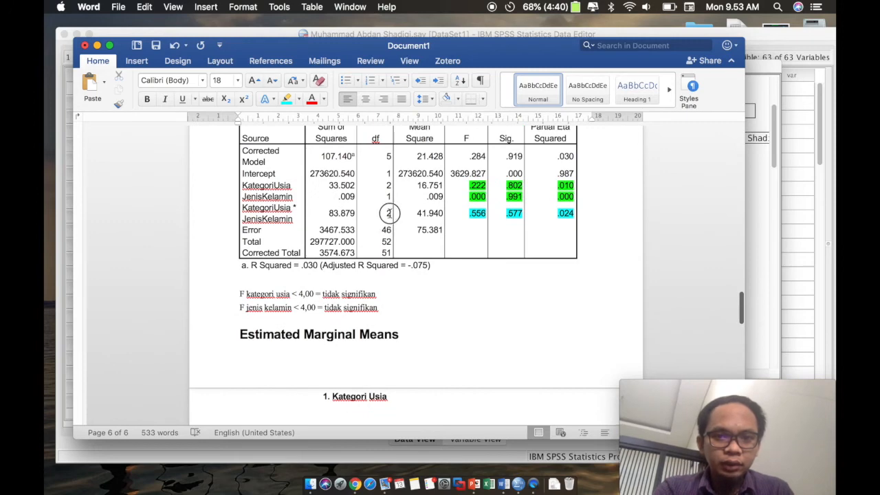
{"action": "double_click", "coordinate": [389, 213]}
{"action": "left_click", "coordinate": [287, 98]}
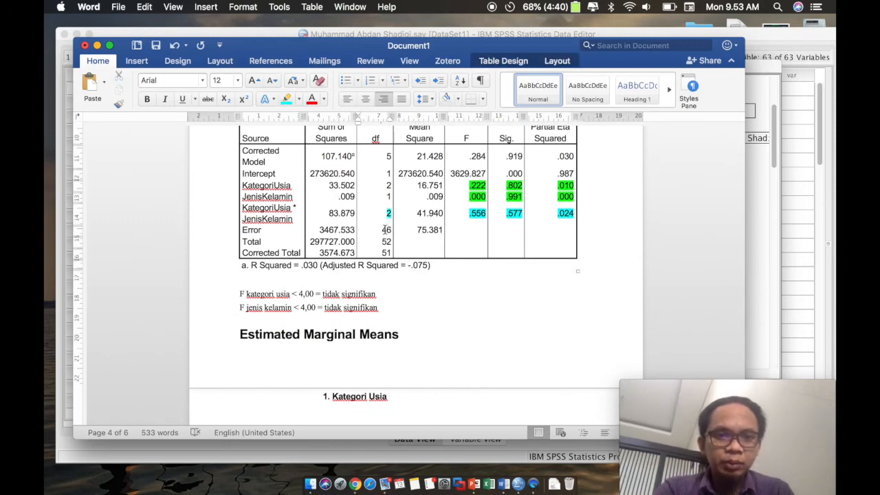
{"action": "double_click", "coordinate": [386, 230]}
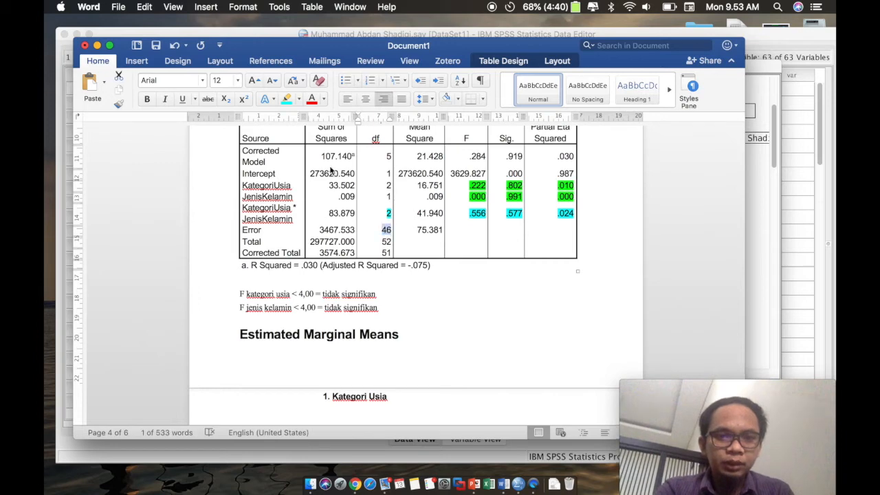
{"action": "left_click", "coordinate": [286, 99]}
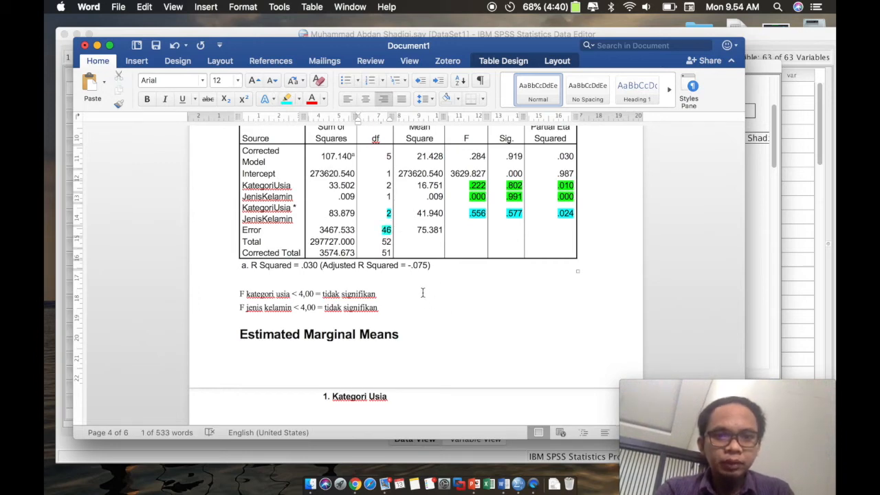
{"action": "left_click", "coordinate": [423, 294]}
Step: Enter the degrees of freedom in the report's F statistic so it reads "F(2, 46)="
{"action": "scroll", "coordinate": [423, 293], "scroll_direction": "down", "scroll_amount": 10}
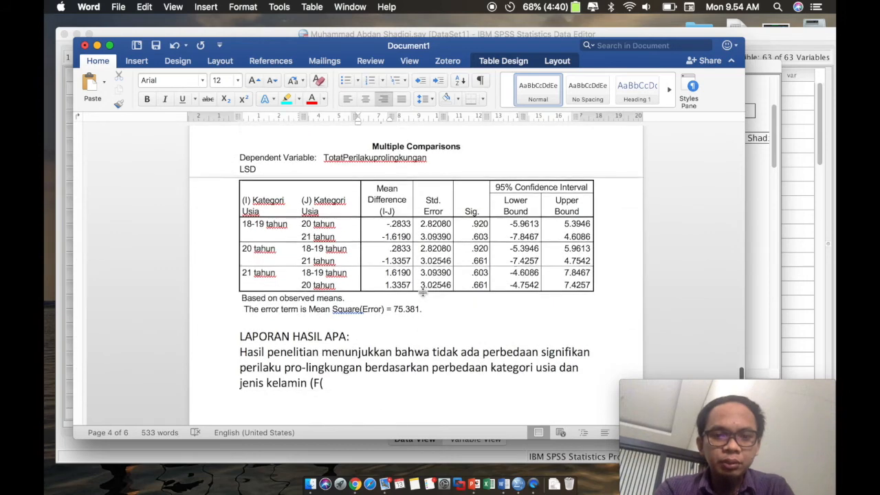
{"action": "left_click", "coordinate": [349, 282]}
{"action": "type", "text": "2,"}
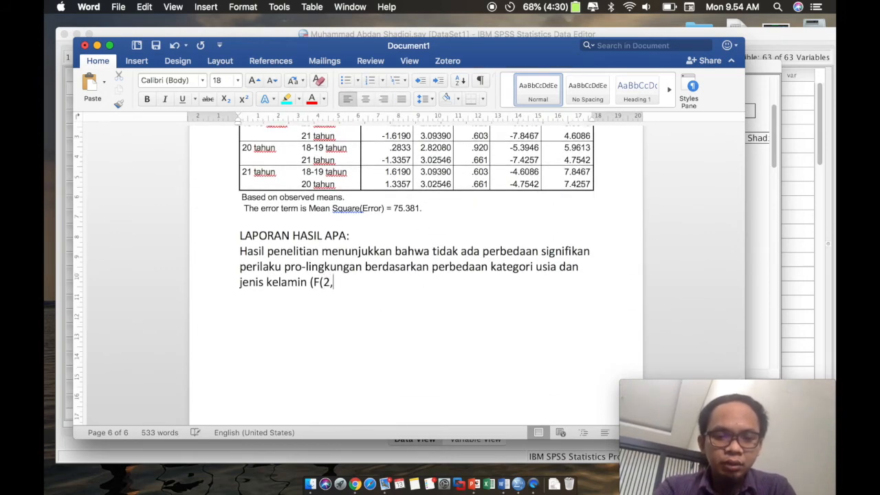
{"action": "type", "text": " 26"}
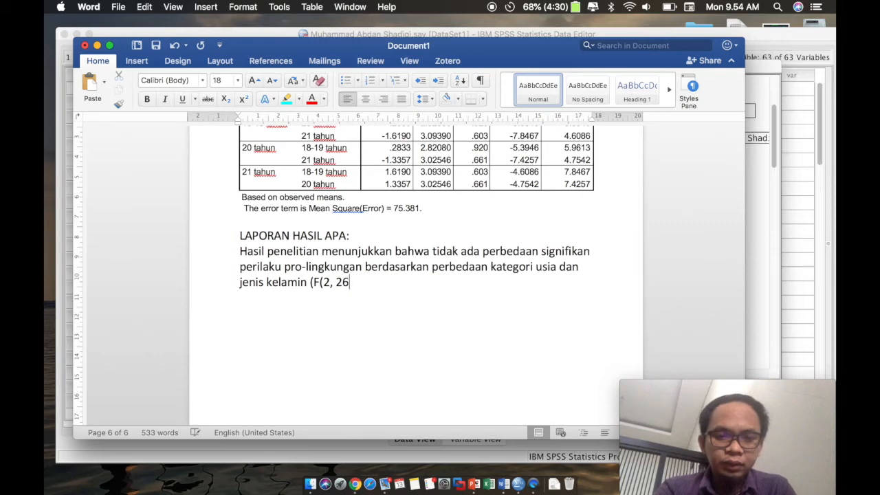
{"action": "key", "text": "BackSpace"}
{"action": "key", "text": "BackSpace"}
{"action": "type", "text": "46"}
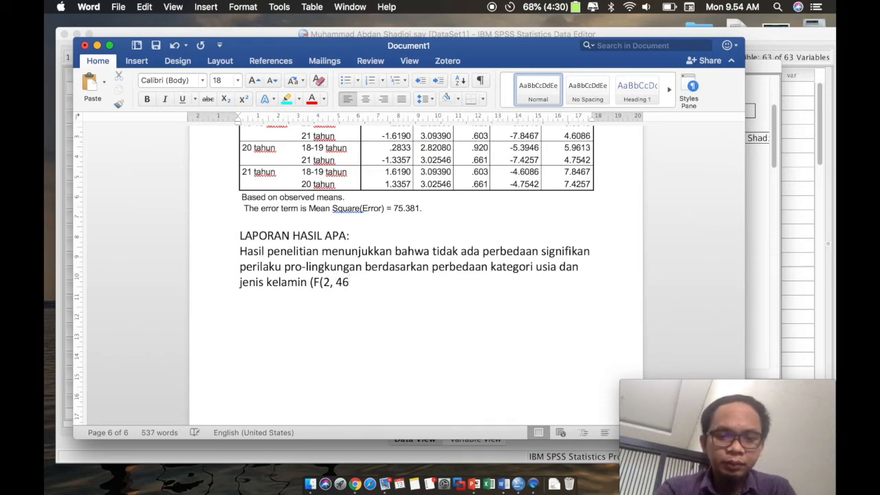
{"action": "type", "text": ")="}
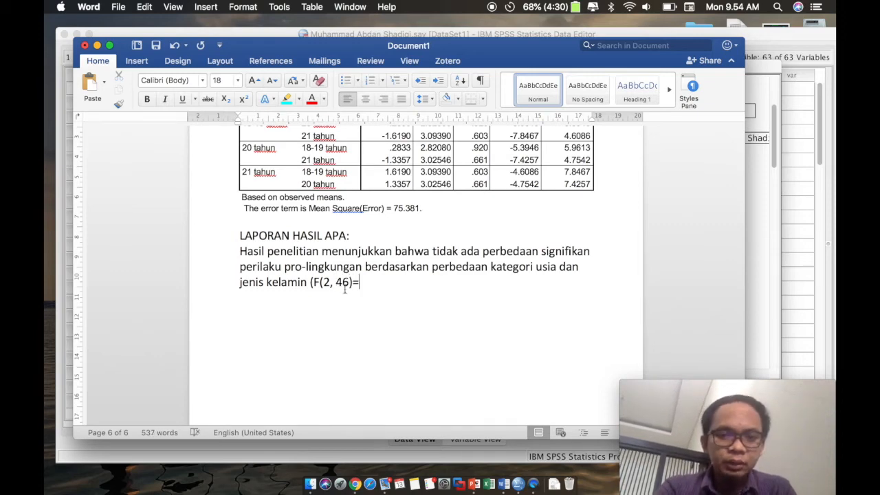
Step: Look up the interaction's F value in the between-subjects table and enter it as 0,556 after "F(2, 46)=" in the report
{"action": "scroll", "coordinate": [465, 280], "scroll_direction": "up", "scroll_amount": 1}
{"action": "scroll", "coordinate": [466, 280], "scroll_direction": "up", "scroll_amount": 20}
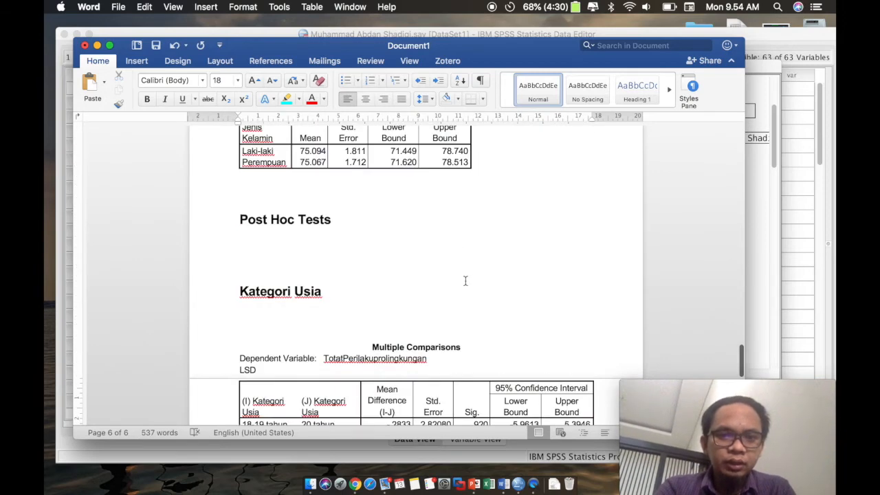
{"action": "scroll", "coordinate": [466, 280], "scroll_direction": "up", "scroll_amount": 12}
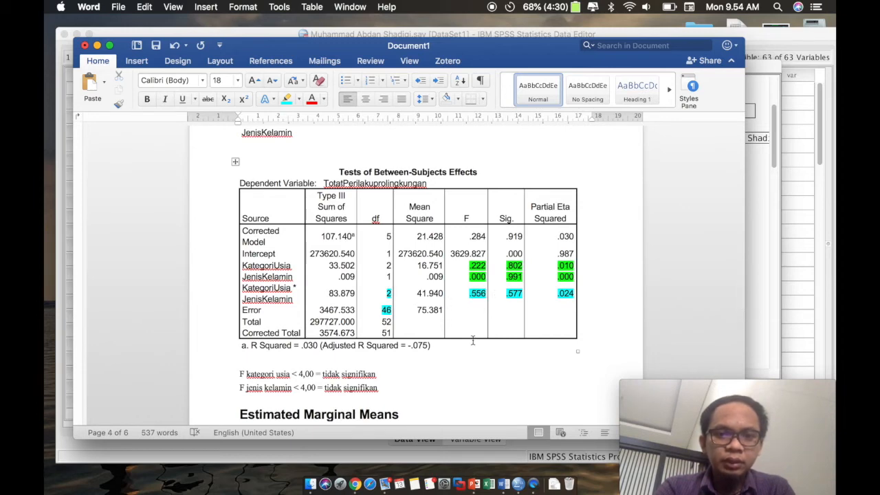
{"action": "scroll", "coordinate": [472, 338], "scroll_direction": "down", "scroll_amount": 15}
{"action": "scroll", "coordinate": [473, 338], "scroll_direction": "down", "scroll_amount": 2}
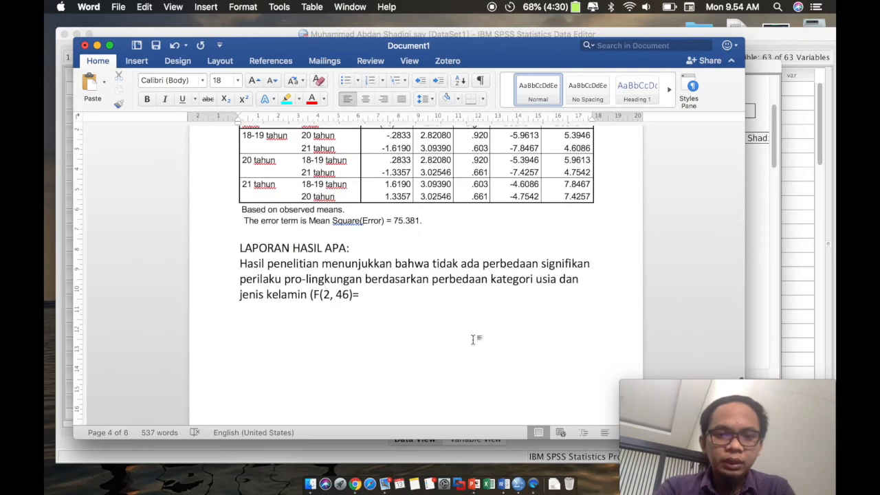
{"action": "left_click", "coordinate": [394, 294]}
{"action": "type", "text": "0,"}
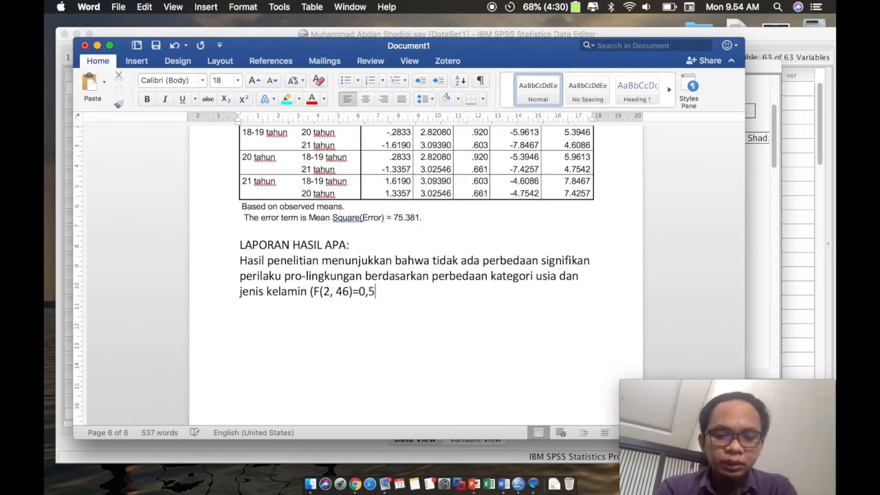
{"action": "type", "text": "56"}
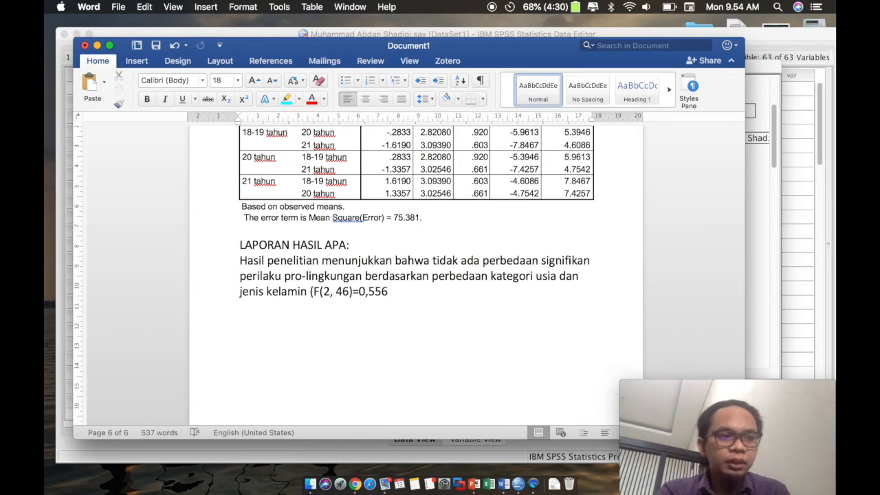
Step: Add the significance to the report's statistics as "; p=n.s.," after the F value
{"action": "type", "text": ";"}
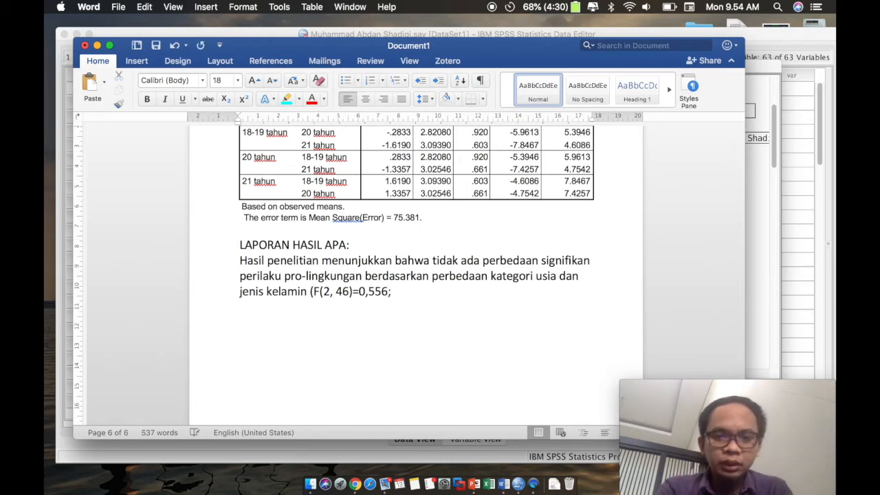
{"action": "type", "text": " p"}
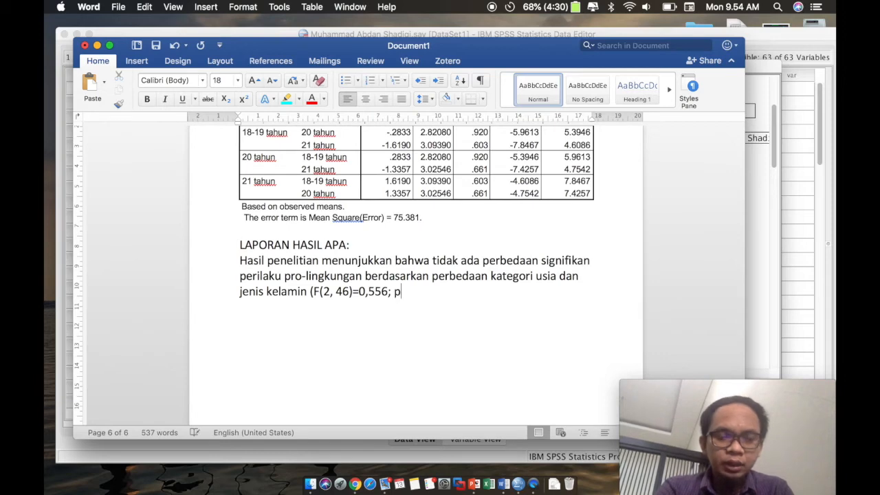
{"action": "type", "text": "=n.s."}
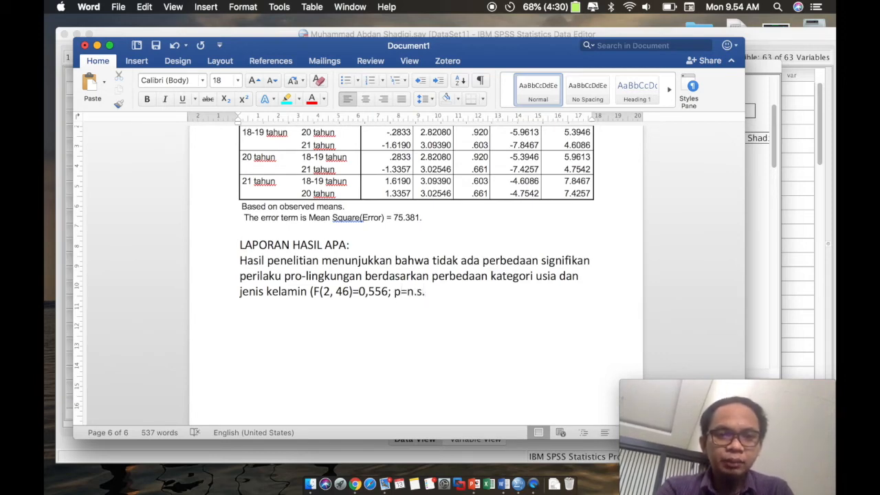
{"action": "type", "text": ","}
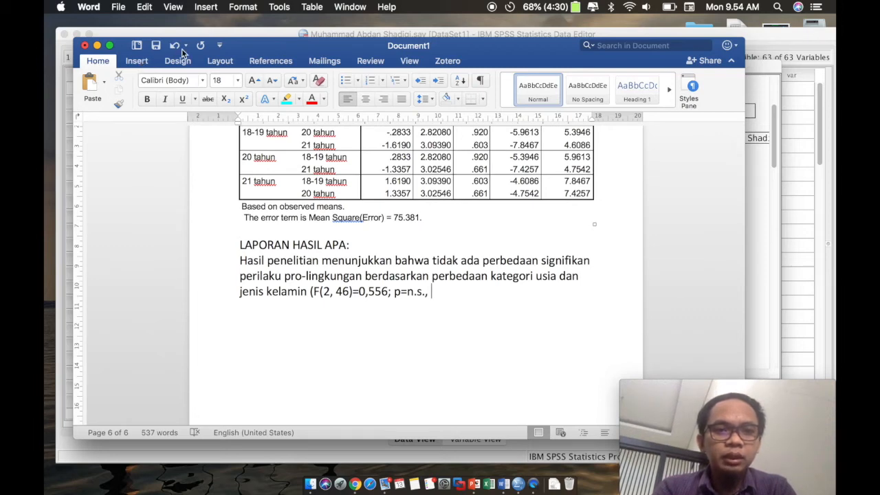
Step: Insert the eta symbol as an equation after "p=n.s.," in the report and follow it with a superscript 2 and an equals sign
{"action": "left_click", "coordinate": [141, 61]}
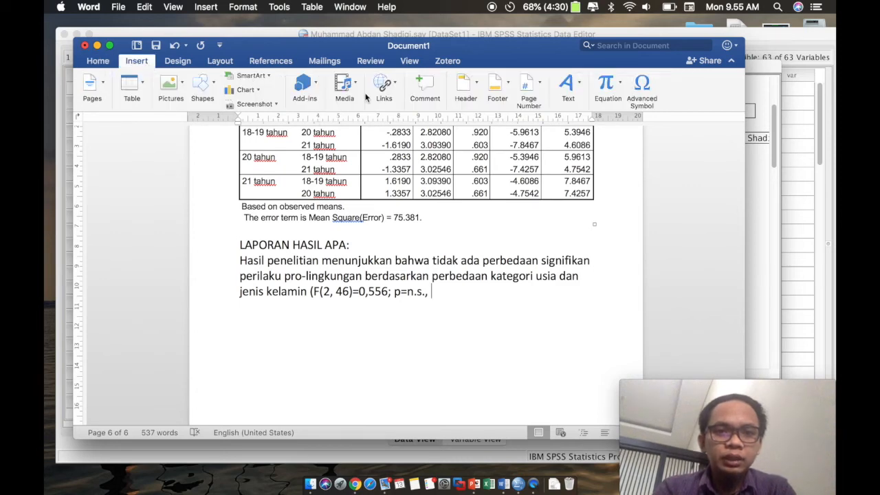
{"action": "left_click", "coordinate": [601, 94]}
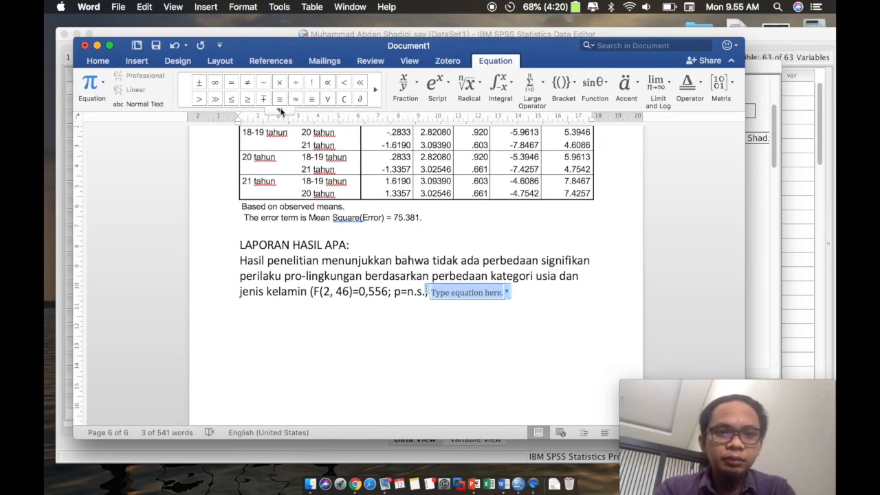
{"action": "left_click", "coordinate": [280, 110]}
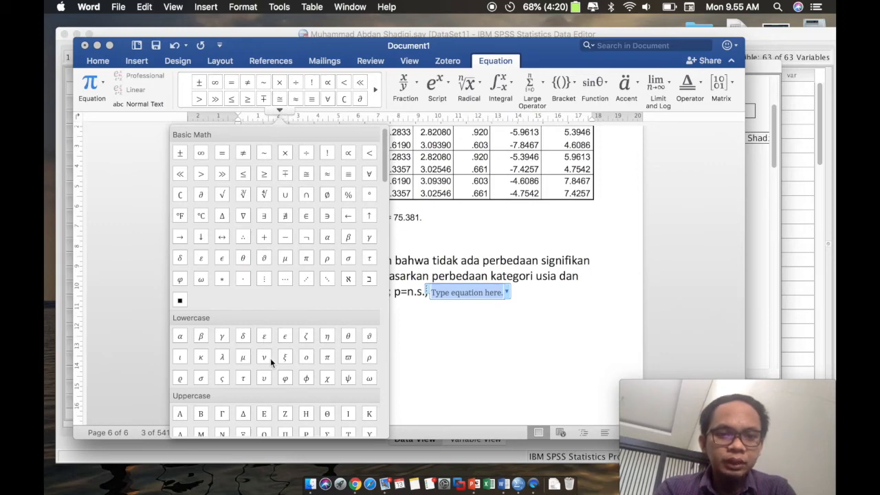
{"action": "left_click", "coordinate": [328, 337]}
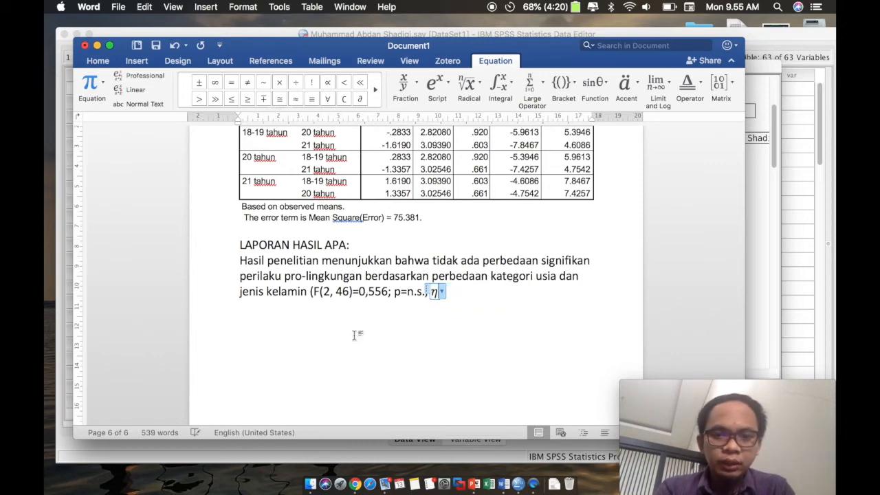
{"action": "key", "text": "Right"}
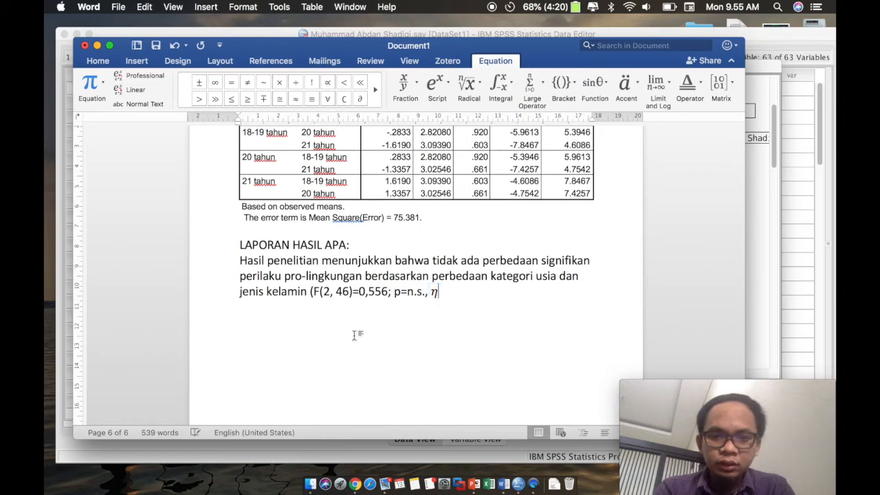
{"action": "type", "text": "2"}
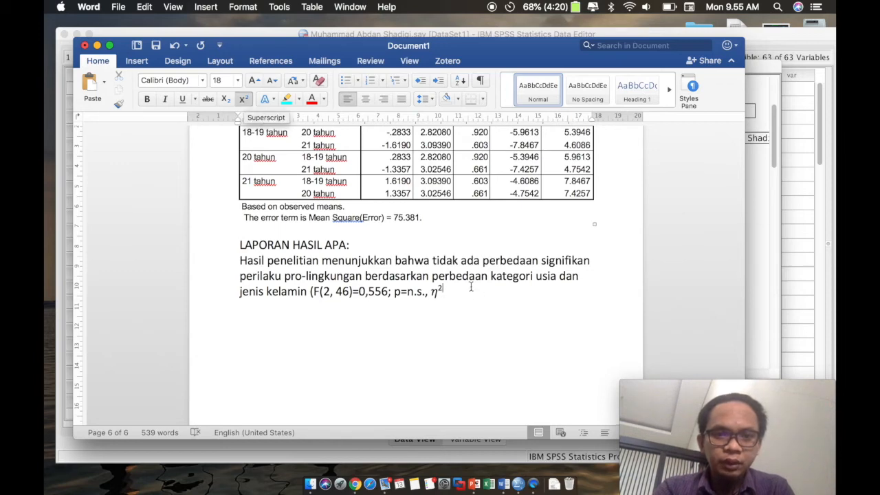
{"action": "key", "text": "super+shift+equal"}
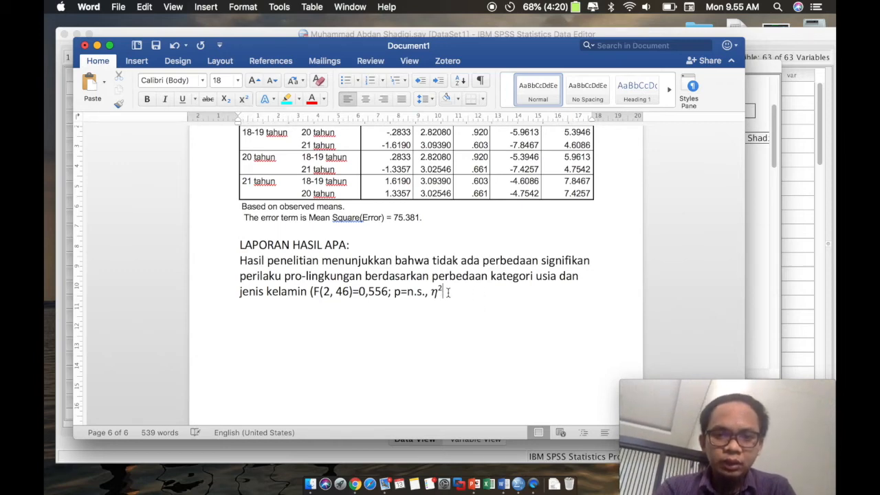
{"action": "type", "text": "="}
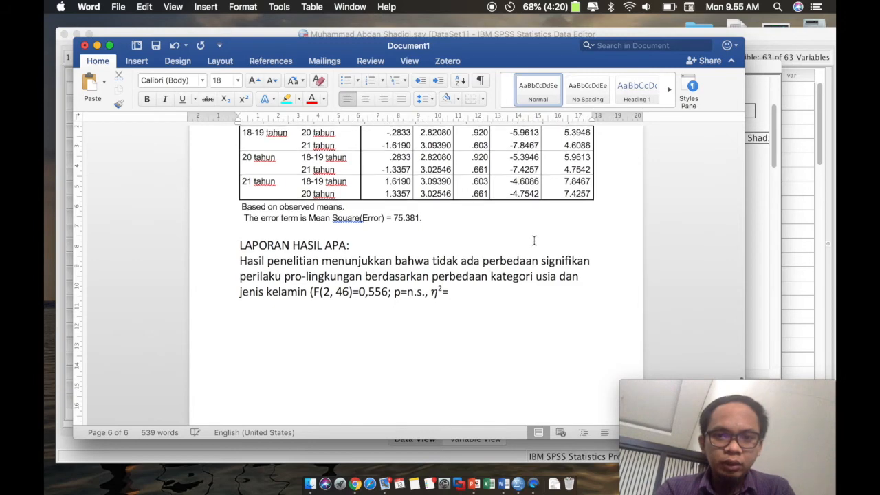
Step: Look up the interaction's partial eta squared in the between-subjects table, enter it as 0,024 after "η²=", and close the bracket and sentence
{"action": "scroll", "coordinate": [533, 240], "scroll_direction": "up", "scroll_amount": 5}
{"action": "scroll", "coordinate": [534, 240], "scroll_direction": "up", "scroll_amount": 5}
{"action": "scroll", "coordinate": [533, 241], "scroll_direction": "up", "scroll_amount": 10}
{"action": "scroll", "coordinate": [533, 240], "scroll_direction": "up", "scroll_amount": 8}
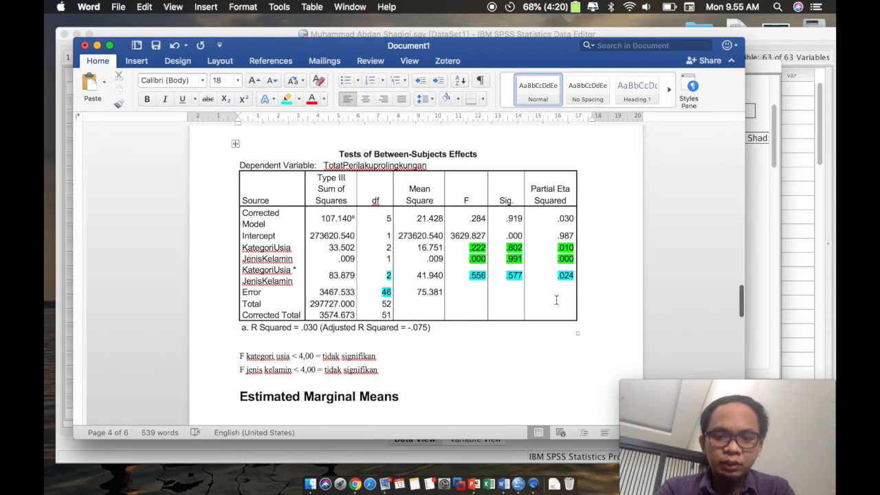
{"action": "type", "text": "0,"}
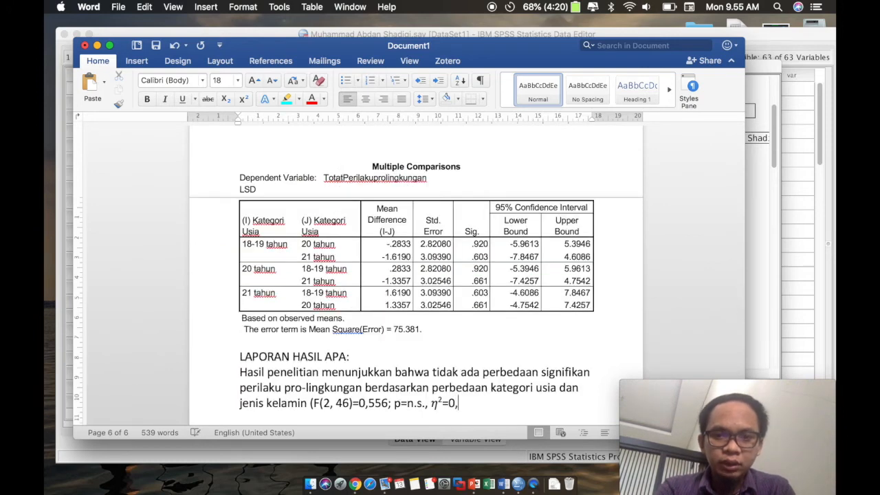
{"action": "type", "text": "024"}
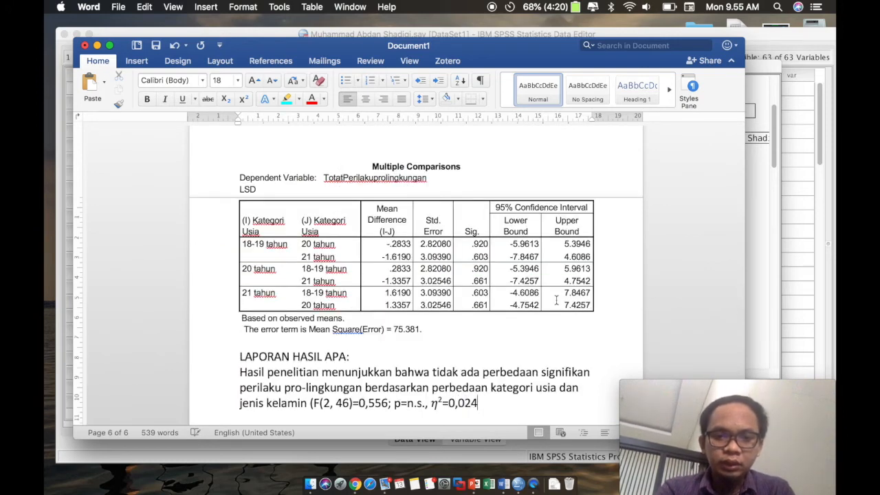
{"action": "type", "text": ")"}
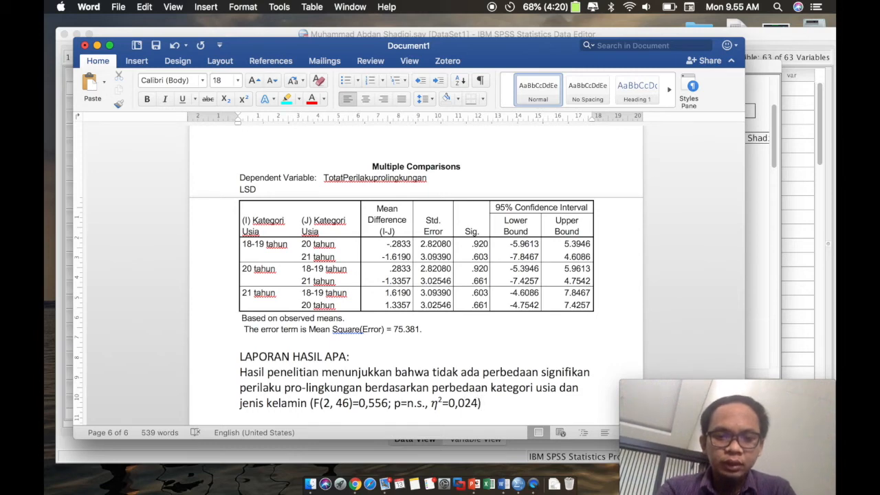
{"action": "type", "text": "."}
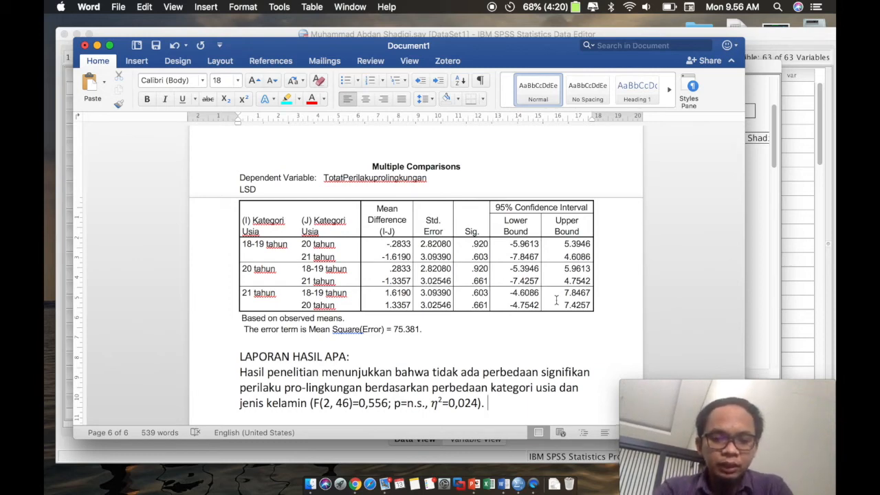
Step: Start a second report sentence with "Kemudian hasil analisis juga memperoleh"
{"action": "type", "text": "Kemudian "}
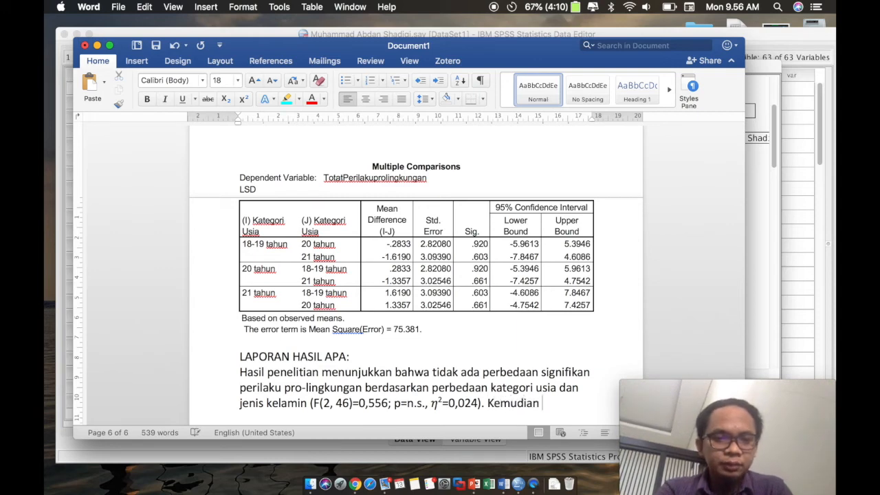
{"action": "type", "text": "hasil an"}
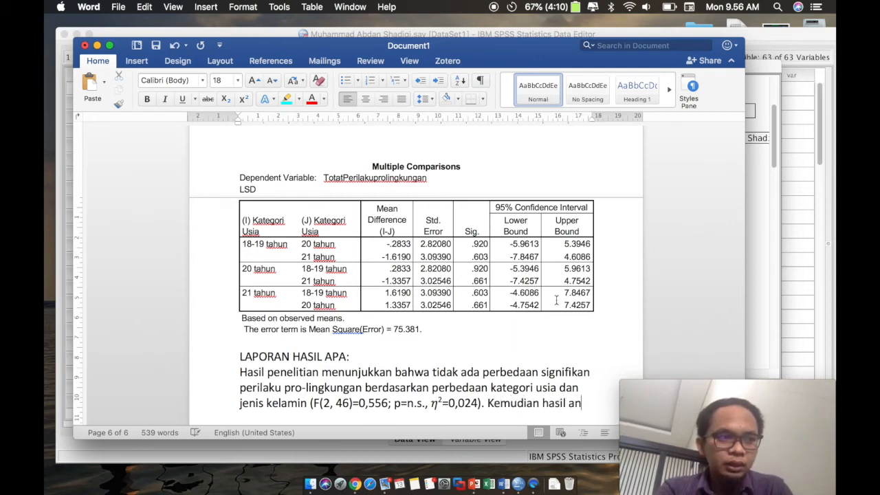
{"action": "type", "text": "alisis juga"}
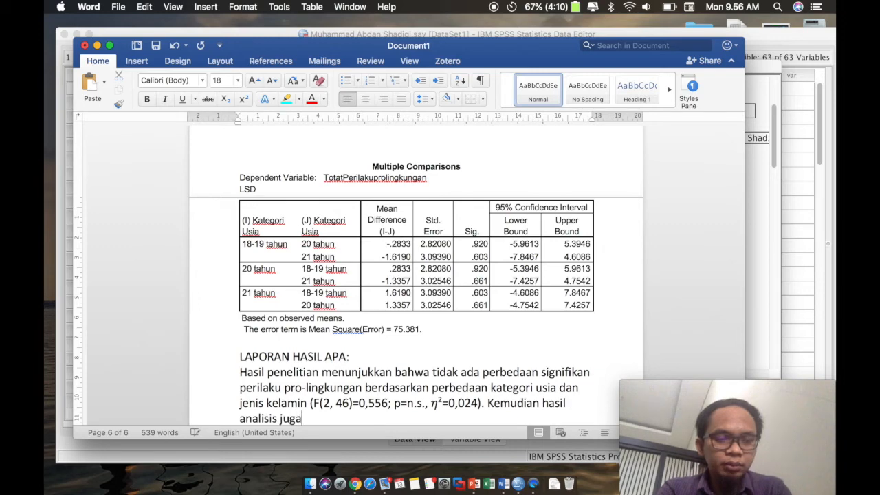
{"action": "type", "text": " memperolah"}
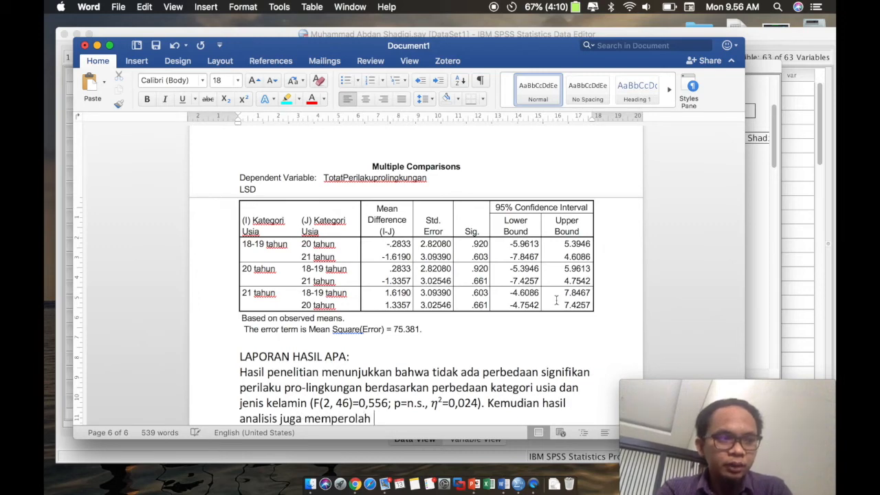
{"action": "key", "text": "BackSpace"}
{"action": "key", "text": "BackSpace"}
{"action": "key", "text": "BackSpace"}
{"action": "type", "text": "eh "}
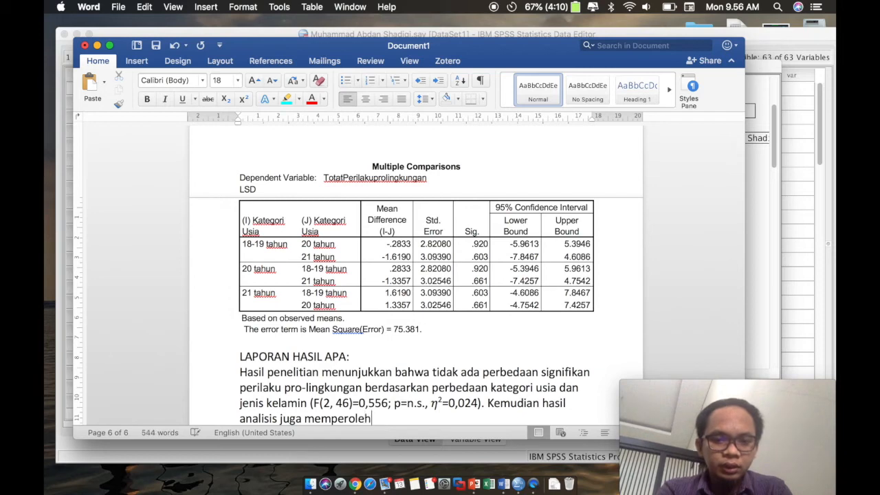
Step: Continue the second sentence with "temuan bahwa tidak ada perbedaan perilaku pro-lingkungan"
{"action": "type", "text": "temu"}
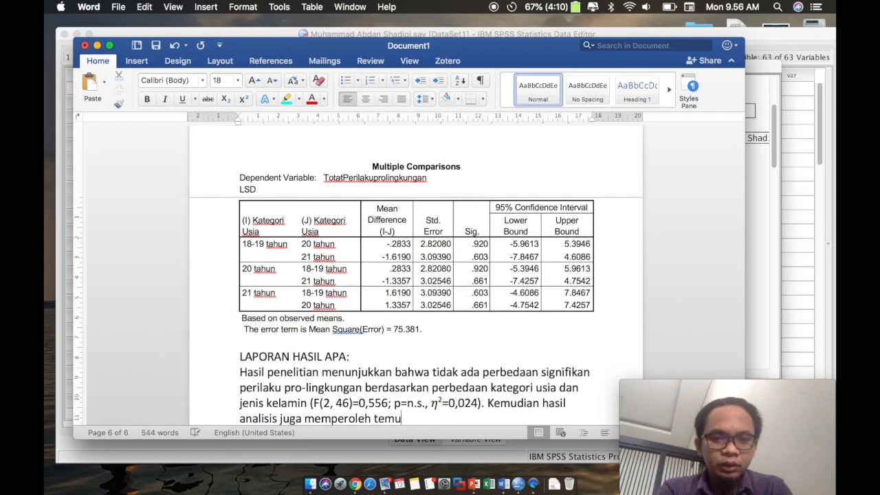
{"action": "type", "text": "an bahwa tidak adap"}
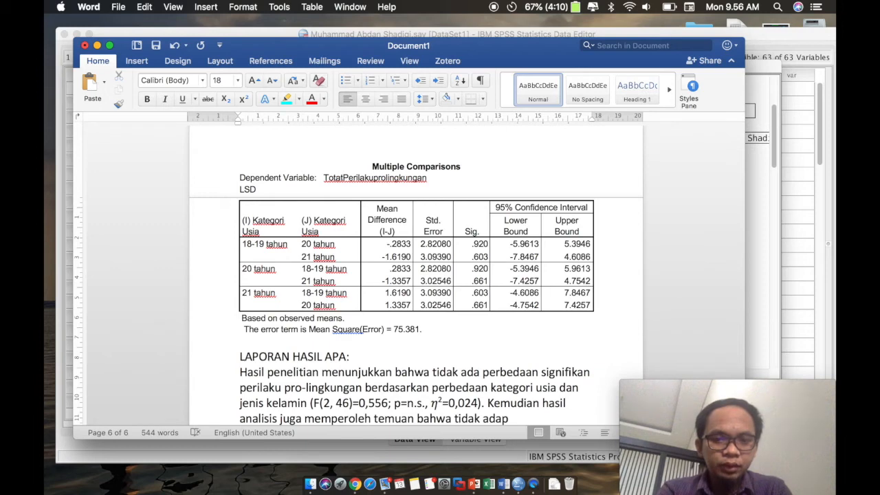
{"action": "key", "text": "BackSpace"}
{"action": "type", "text": "per"}
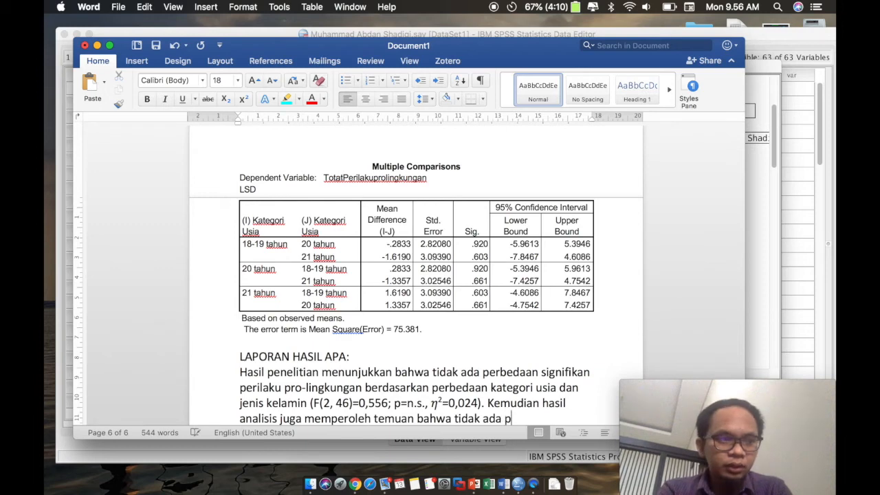
{"action": "type", "text": "bedaan "}
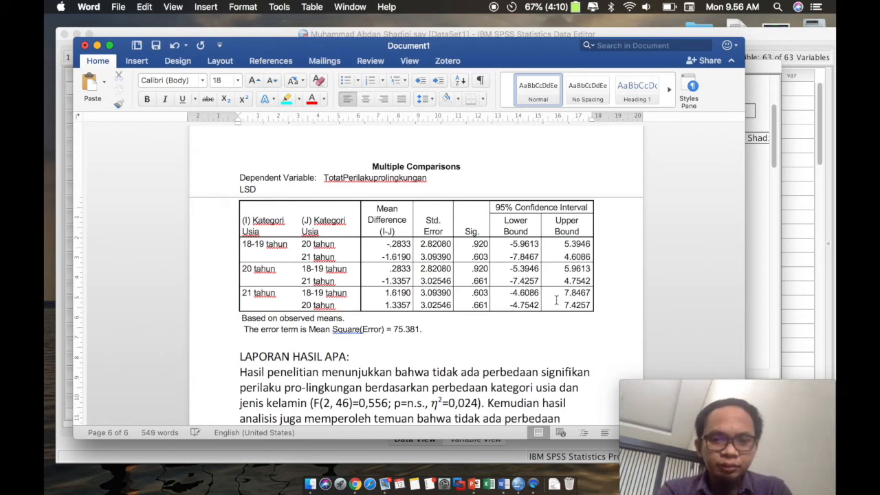
{"action": "type", "text": "perilaku"}
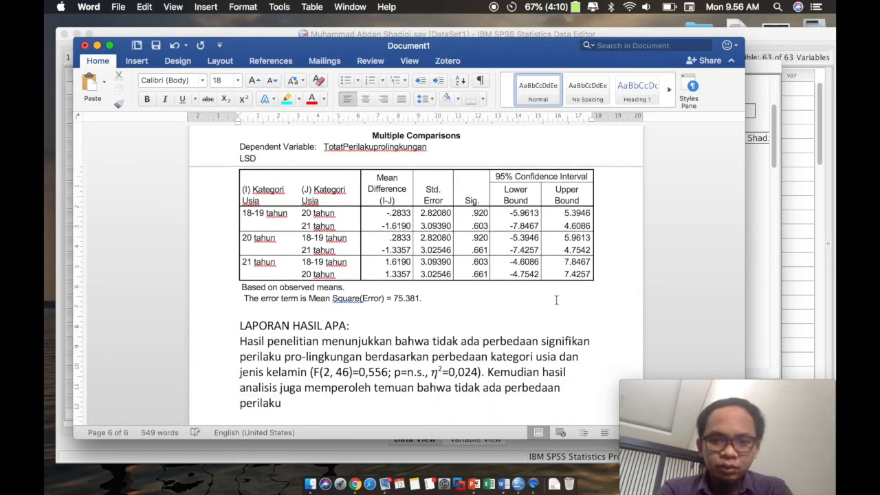
{"action": "type", "text": " pro-p"}
{"action": "key", "text": "BackSpace"}
{"action": "type", "text": "lingkungan "}
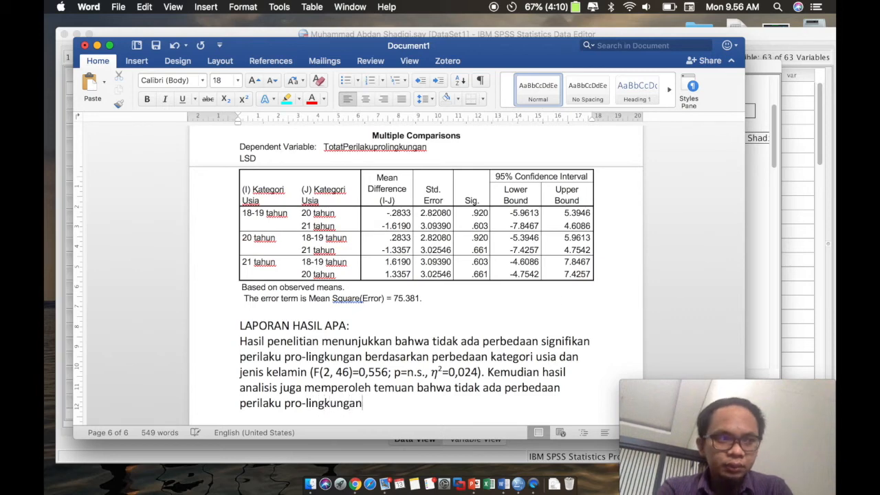
Step: Extend the second sentence with "berdasarkan kategori usia" after "perilaku pro-lingkungan"
{"action": "type", "text": "berda"}
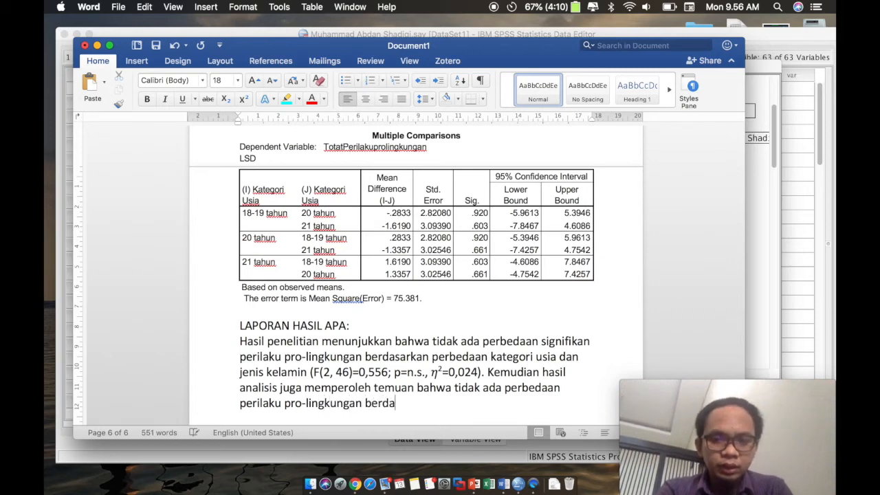
{"action": "type", "text": "sarkan perbedaan kateg"}
{"action": "key", "text": "BackSpace"}
{"action": "type", "text": "egori su"}
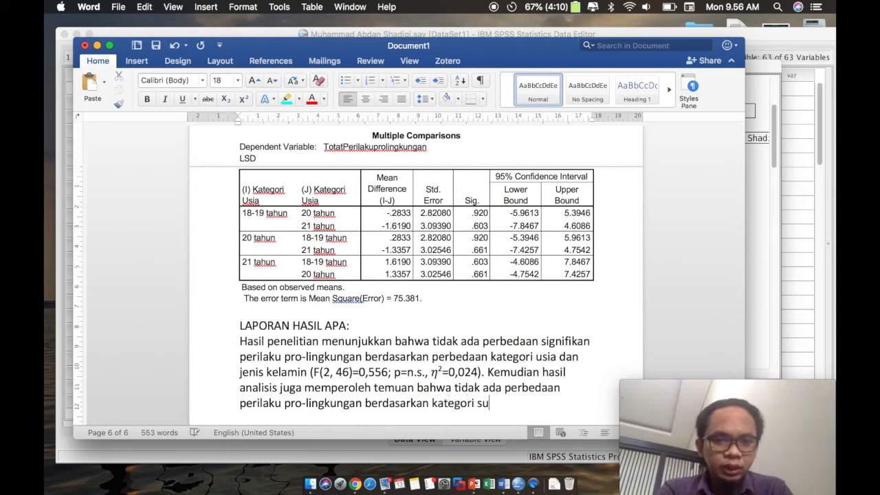
{"action": "key", "text": "BackSpace"}
{"action": "key", "text": "BackSpace"}
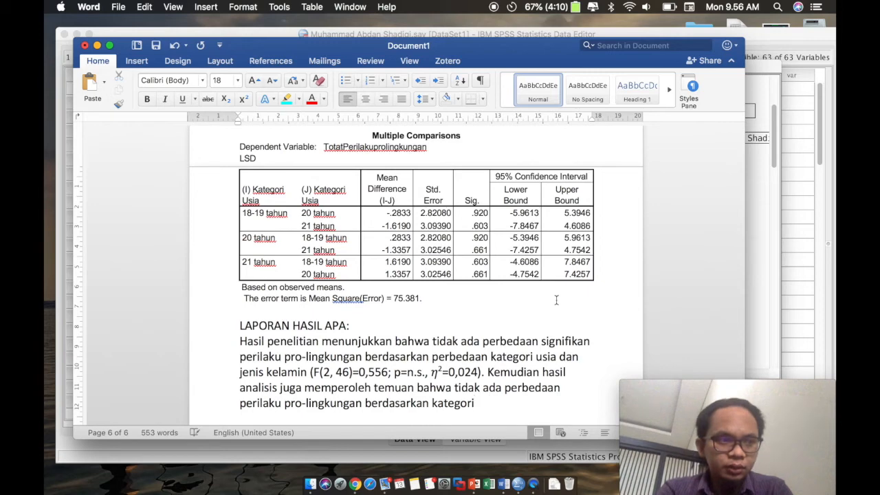
{"action": "type", "text": "usia"}
{"action": "key", "text": "BackSpace"}
{"action": "key", "text": "BackSpace"}
{"action": "key", "text": "BackSpace"}
{"action": "key", "text": "BackSpace"}
{"action": "type", "text": "su"}
{"action": "key", "text": "BackSpace"}
{"action": "key", "text": "BackSpace"}
{"action": "type", "text": "usia "}
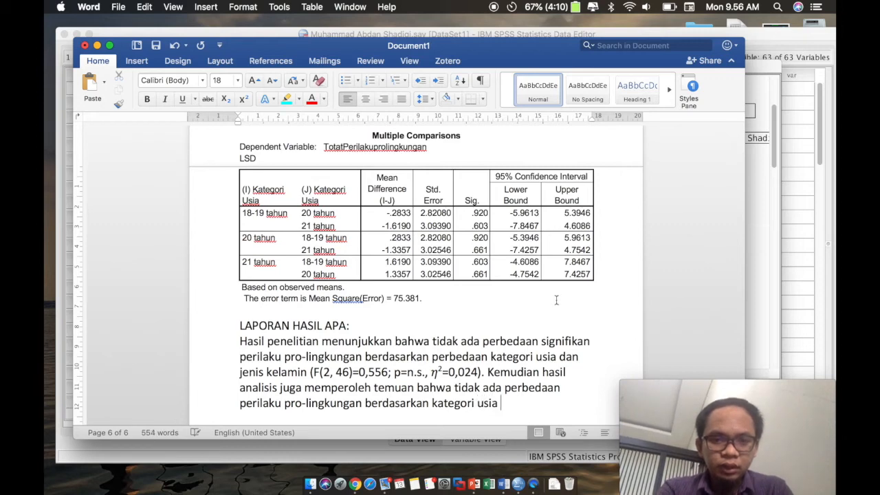
Step: Copy the bracketed statistics "(F(2, 46)=0,556; p=n.s., η²=0,024)." from the first sentence and paste them after "kategori usia"
{"action": "type", "text": "("}
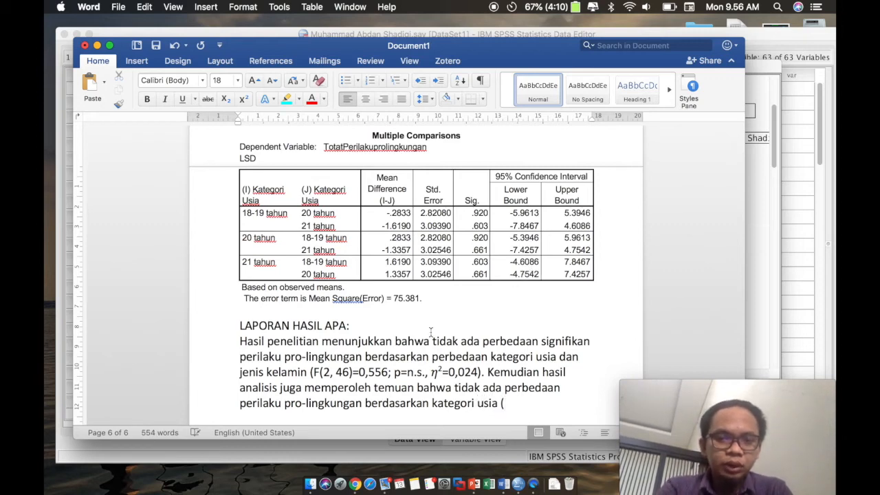
{"action": "left_click_drag", "start_coordinate": [310, 372], "coordinate": [482, 372]}
{"action": "key", "text": "super+c"}
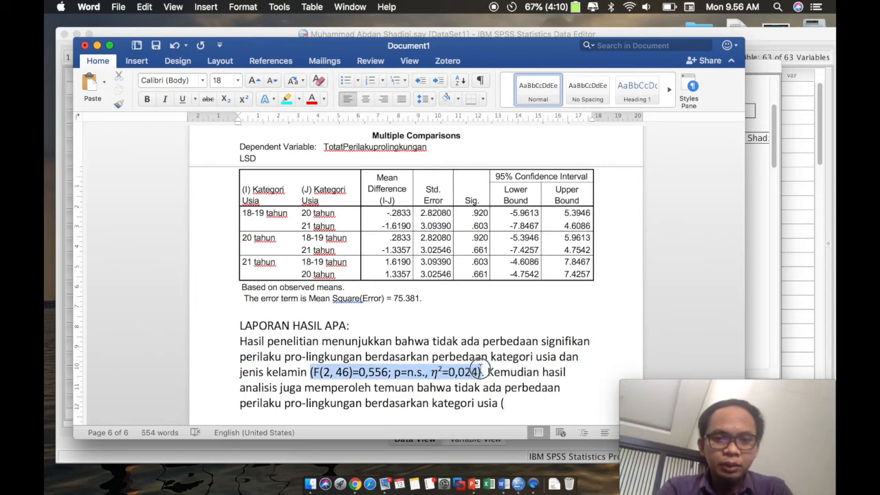
{"action": "left_click", "coordinate": [509, 404]}
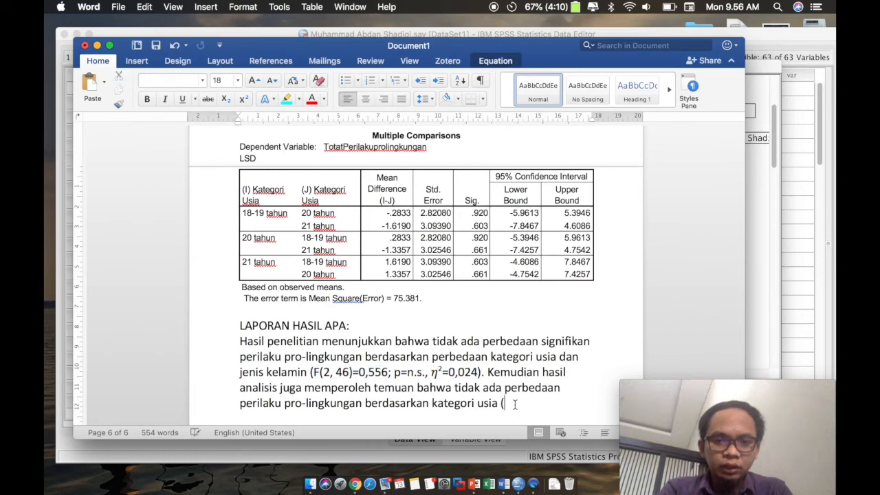
{"action": "type", "text": "\\"}
{"action": "key", "text": "BackSpace"}
{"action": "key", "text": "BackSpace"}
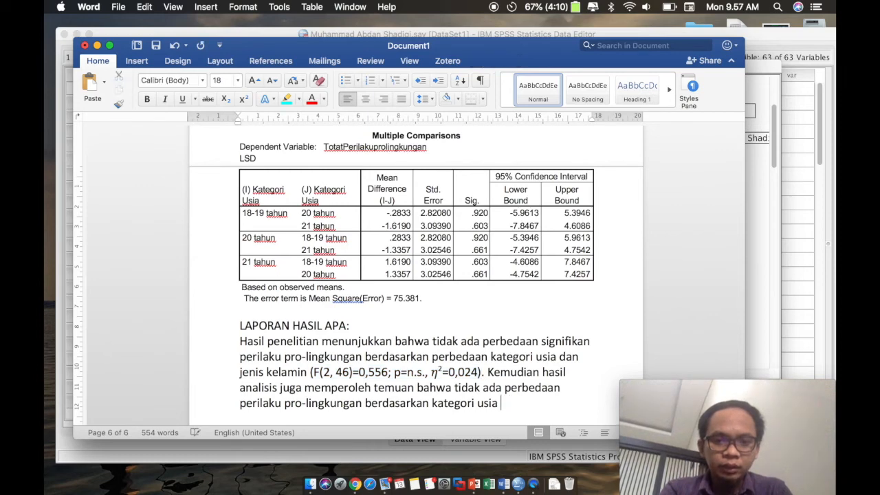
{"action": "key", "text": "super+v"}
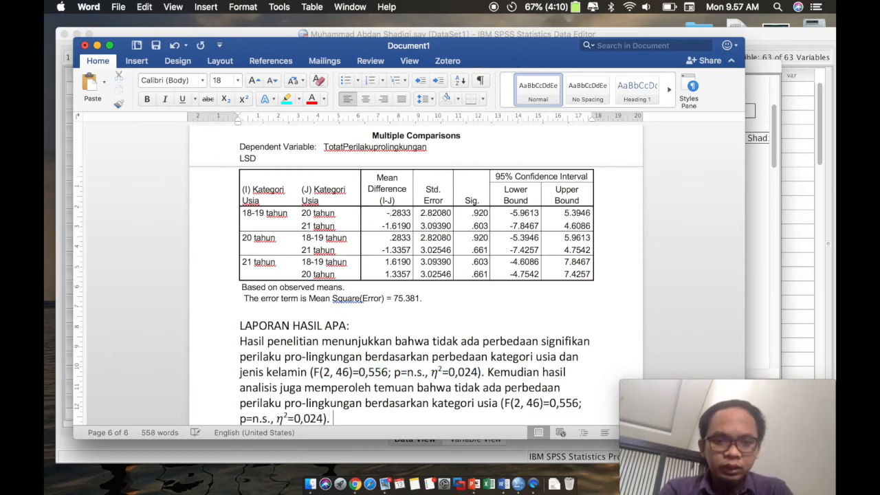
Step: Change the first degree of freedom in the bracketed "kategori usia" statistics of the second report sentence to 1
{"action": "scroll", "coordinate": [568, 256], "scroll_direction": "up", "scroll_amount": 2}
{"action": "scroll", "coordinate": [568, 256], "scroll_direction": "up", "scroll_amount": 20}
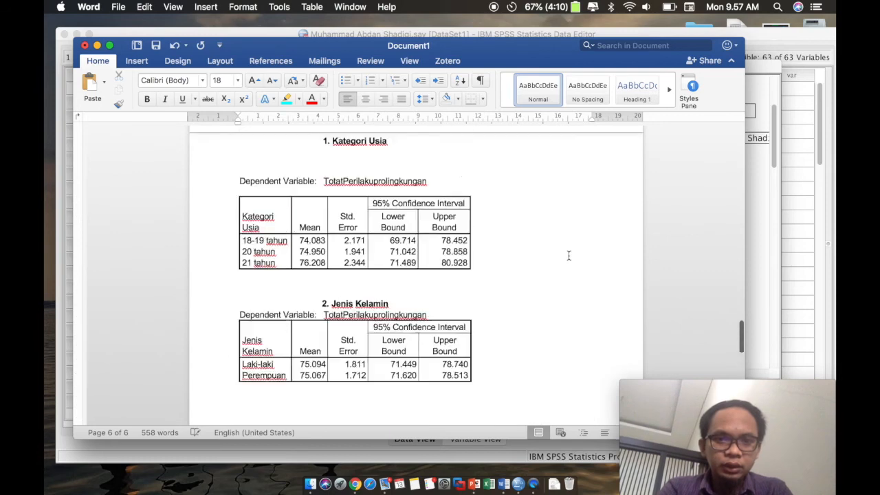
{"action": "scroll", "coordinate": [569, 256], "scroll_direction": "up", "scroll_amount": 5}
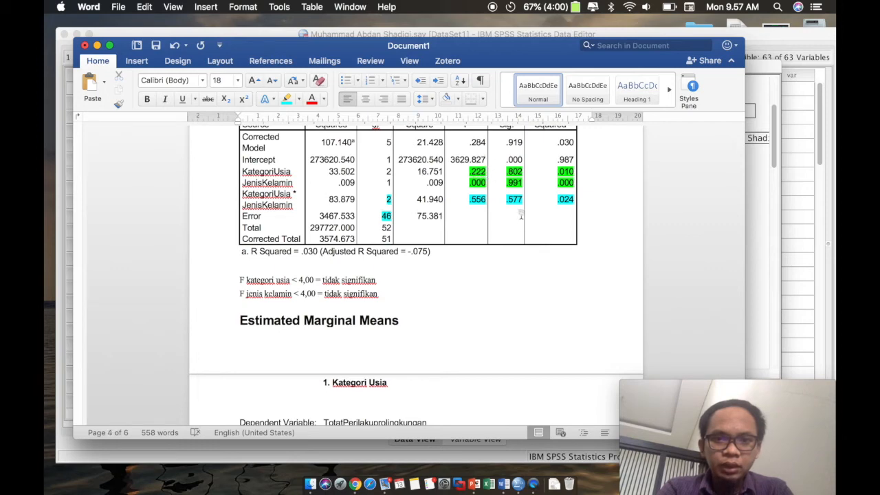
{"action": "scroll", "coordinate": [520, 236], "scroll_direction": "down", "scroll_amount": 10}
{"action": "scroll", "coordinate": [520, 237], "scroll_direction": "down", "scroll_amount": 10}
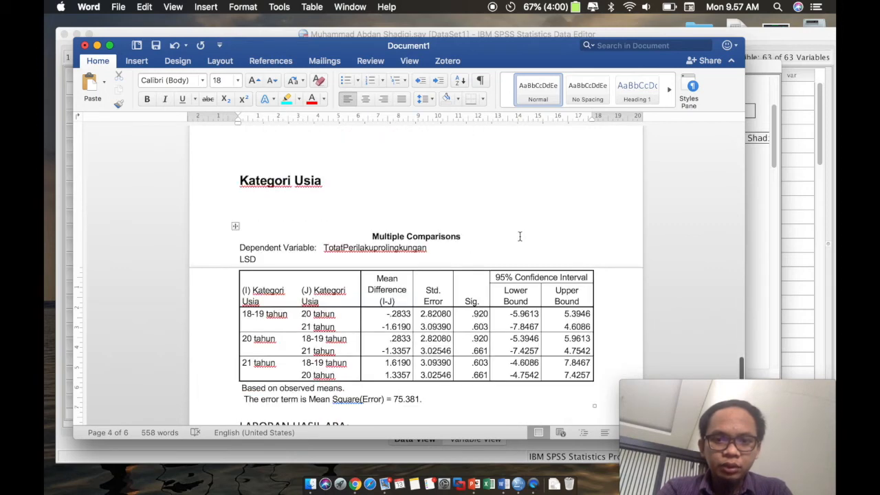
{"action": "left_click", "coordinate": [521, 332]}
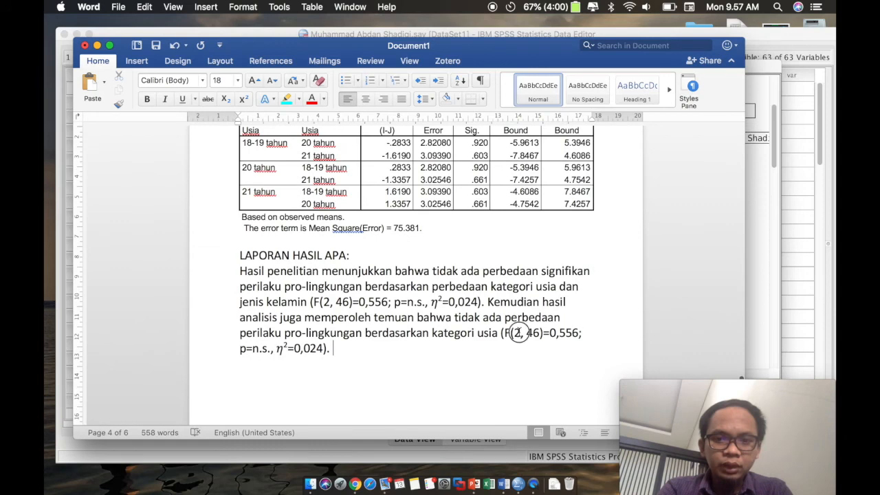
{"action": "key", "text": "BackSpace"}
{"action": "type", "text": "1"}
Step: Highlight the df value of the KategoriUsia row in bright green in the Tests of Between-Subjects Effects table
{"action": "scroll", "coordinate": [495, 262], "scroll_direction": "up", "scroll_amount": 10}
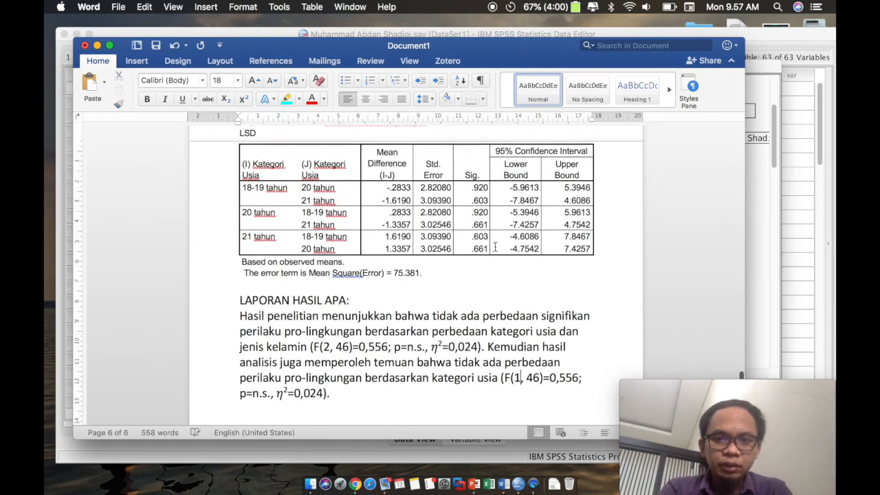
{"action": "scroll", "coordinate": [495, 247], "scroll_direction": "up", "scroll_amount": 10}
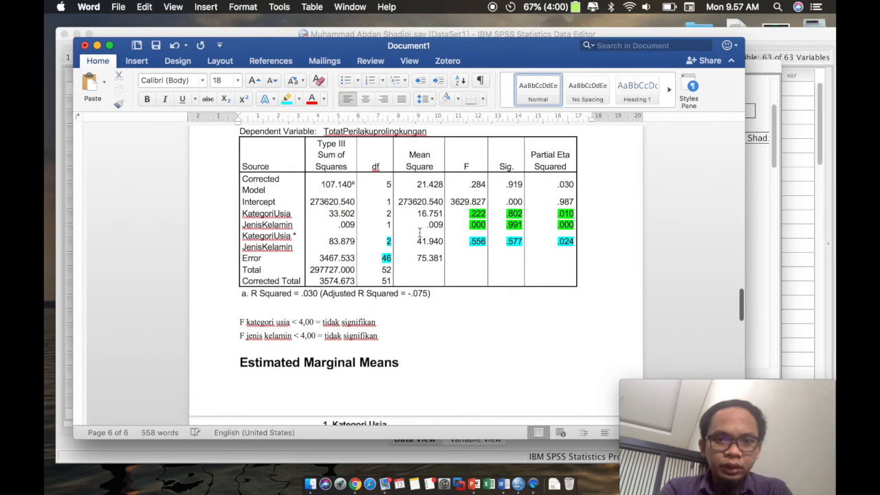
{"action": "left_click", "coordinate": [395, 215]}
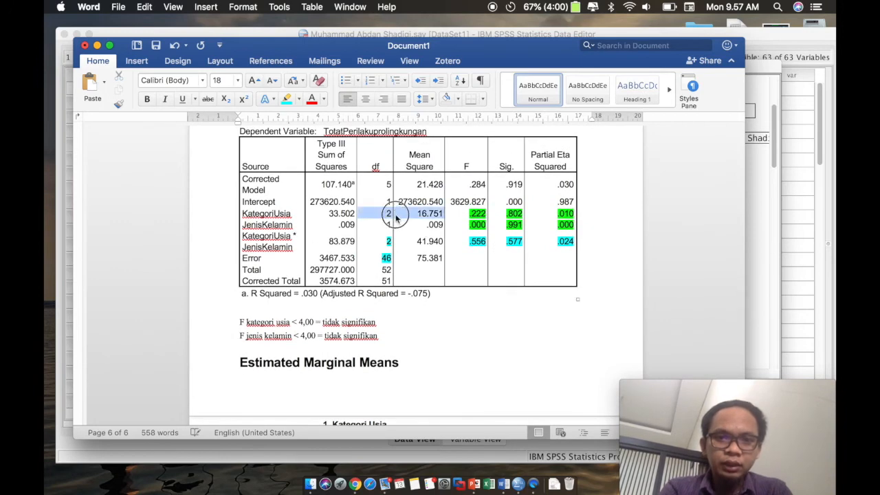
{"action": "left_click", "coordinate": [388, 214]}
{"action": "double_click", "coordinate": [389, 214]}
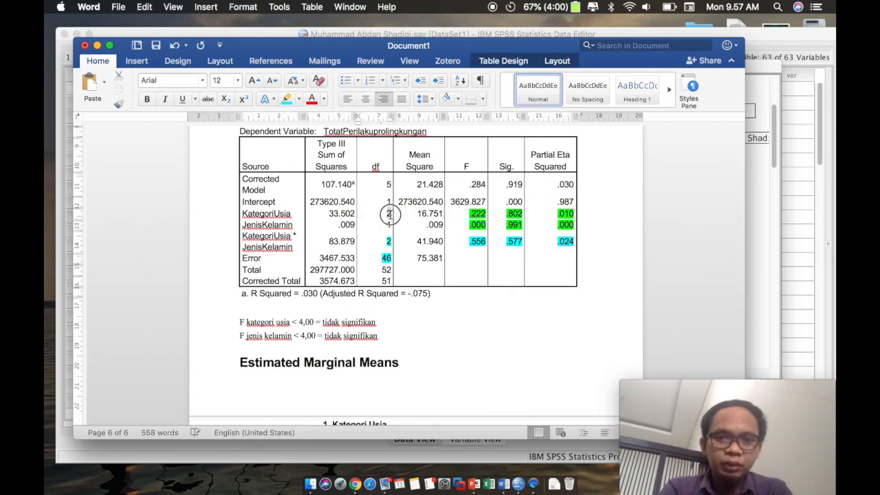
{"action": "left_click", "coordinate": [298, 99]}
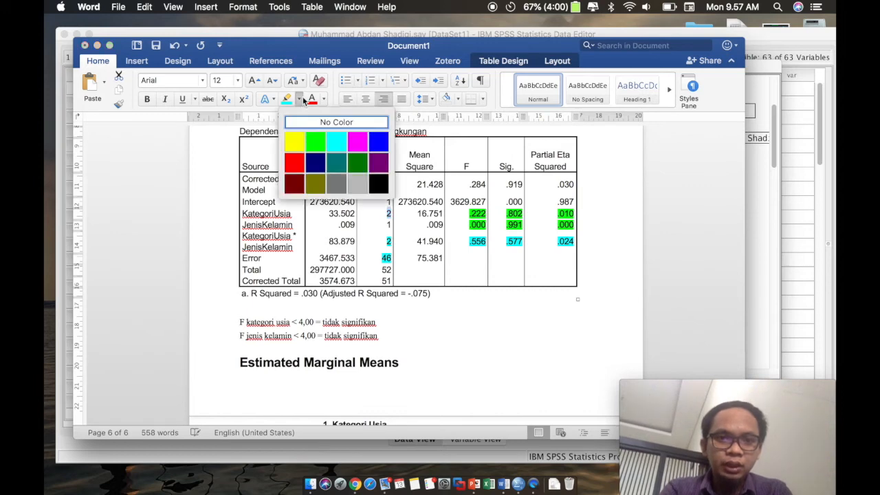
{"action": "left_click", "coordinate": [316, 143]}
Step: Set the first degree of freedom in the bracketed "kategori usia" statistics of the report to 2
{"action": "scroll", "coordinate": [483, 359], "scroll_direction": "down", "scroll_amount": 5}
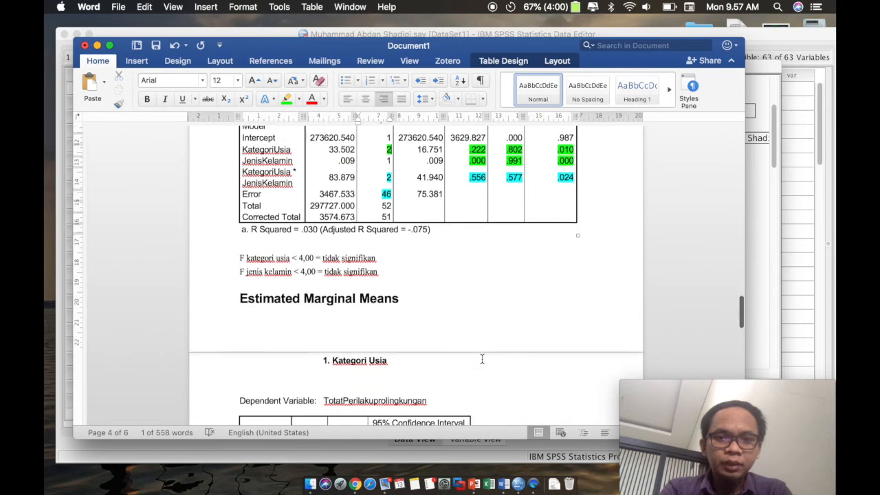
{"action": "scroll", "coordinate": [482, 359], "scroll_direction": "down", "scroll_amount": 15}
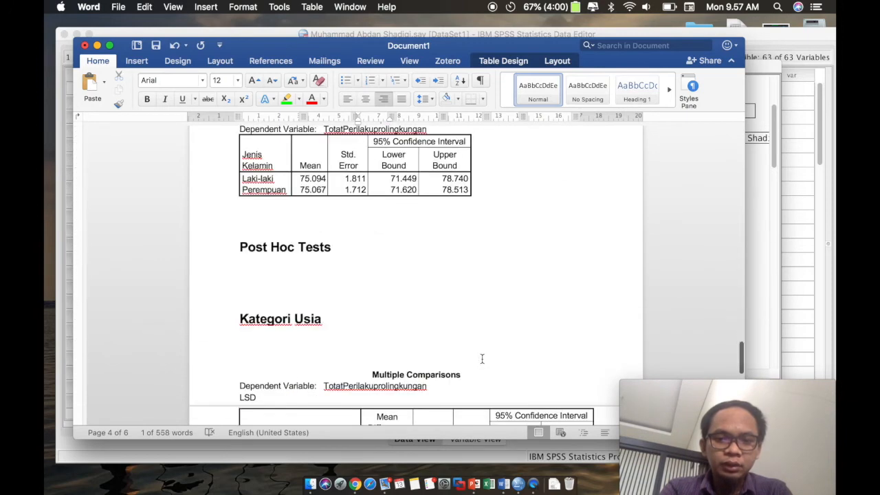
{"action": "scroll", "coordinate": [482, 359], "scroll_direction": "down", "scroll_amount": 1}
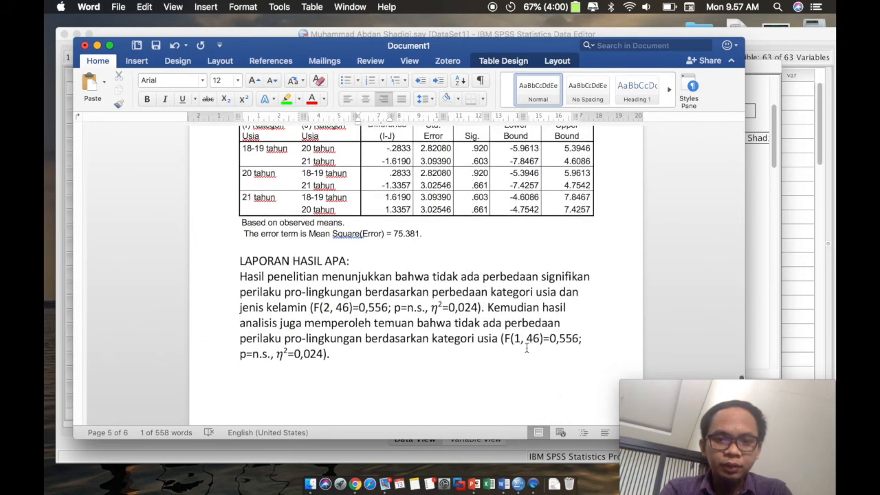
{"action": "left_click", "coordinate": [516, 339]}
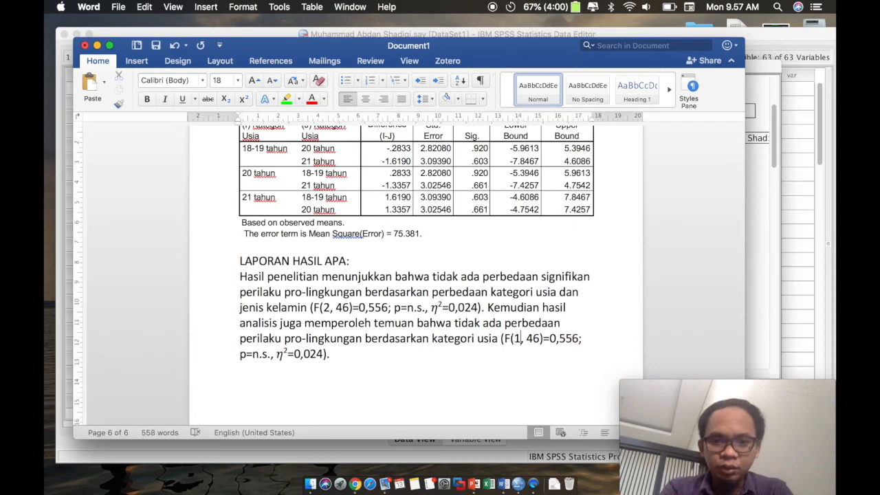
{"action": "key", "text": "BackSpace"}
{"action": "type", "text": "2"}
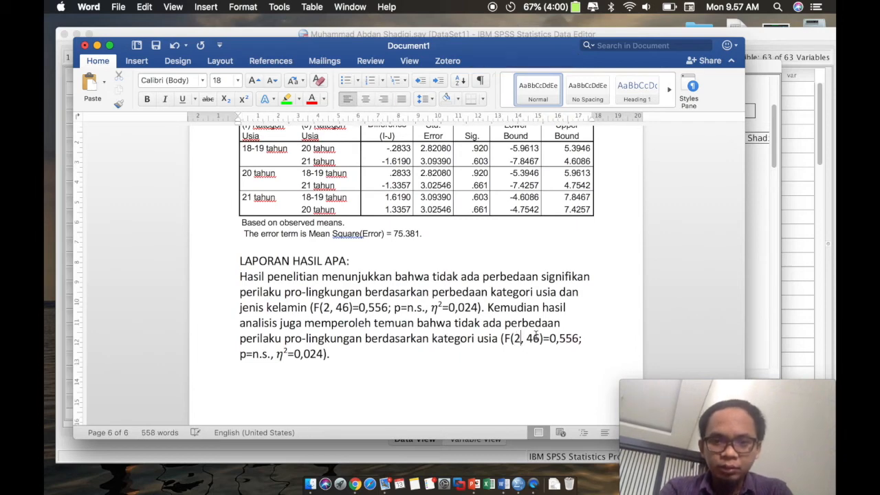
Step: Set the "kategori usia" statistics in the second sentence to an F value of 0,222 and η² of 0,010
{"action": "double_click", "coordinate": [566, 337]}
{"action": "type", "text": "222"}
{"action": "double_click", "coordinate": [313, 353]}
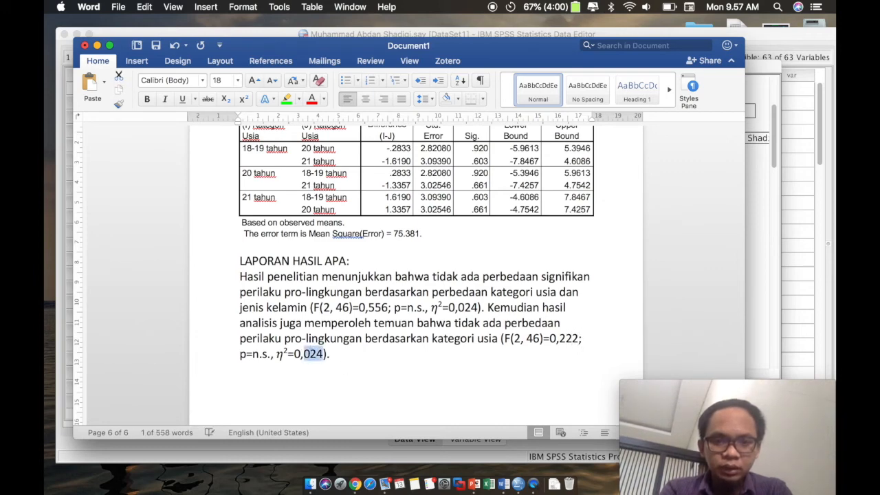
{"action": "type", "text": "010"}
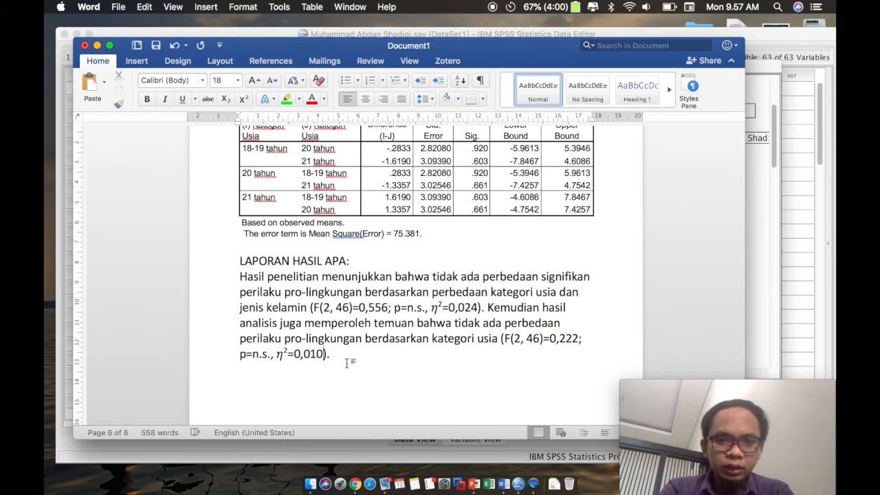
Step: Check the Tests of Between-Subjects Effects table and start a third report sentence with "Begitu pula"
{"action": "scroll", "coordinate": [346, 363], "scroll_direction": "up", "scroll_amount": 3}
{"action": "scroll", "coordinate": [348, 363], "scroll_direction": "up", "scroll_amount": 15}
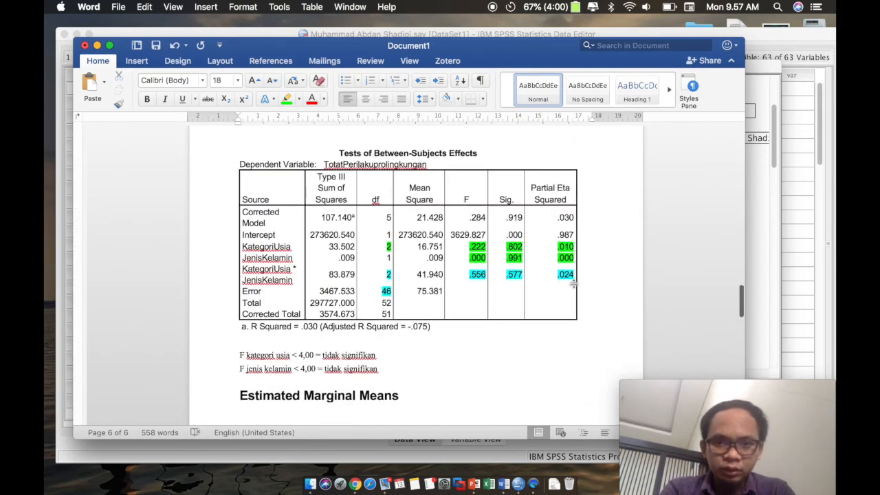
{"action": "scroll", "coordinate": [509, 319], "scroll_direction": "down", "scroll_amount": 3}
{"action": "scroll", "coordinate": [509, 319], "scroll_direction": "down", "scroll_amount": 10}
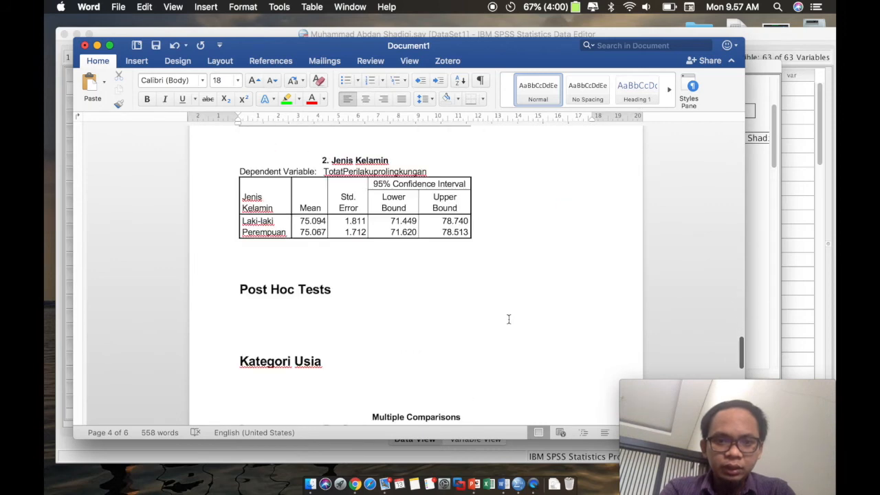
{"action": "scroll", "coordinate": [509, 320], "scroll_direction": "down", "scroll_amount": 8}
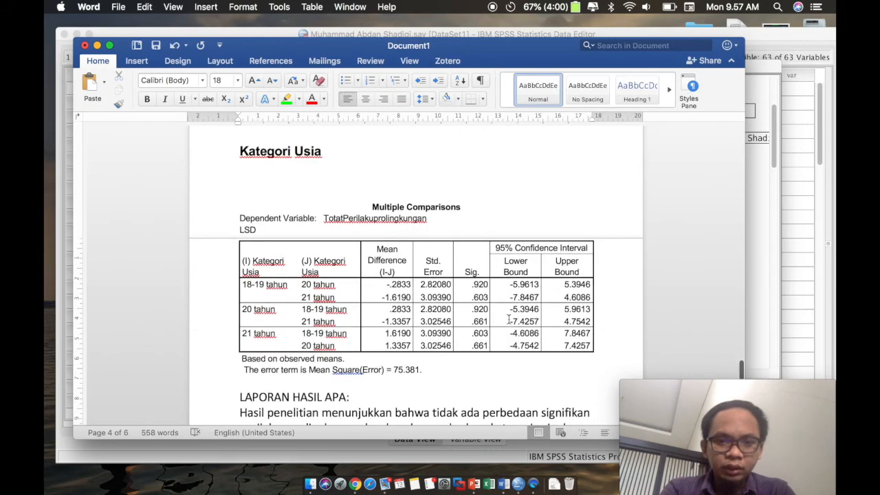
{"action": "scroll", "coordinate": [509, 319], "scroll_direction": "down", "scroll_amount": 4}
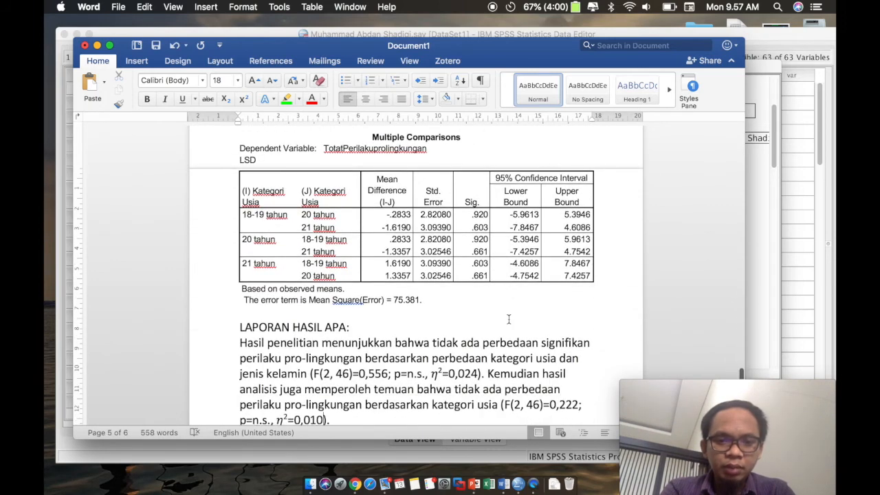
{"action": "left_click", "coordinate": [347, 376]}
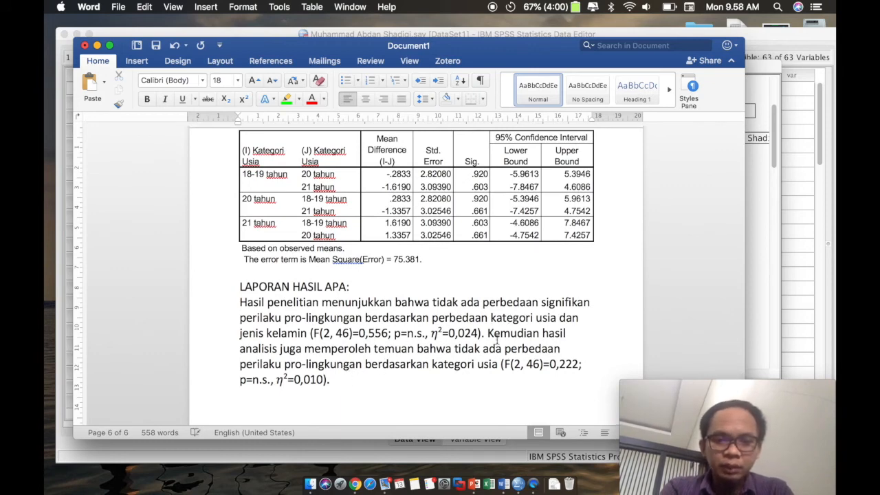
{"action": "type", "text": "B"}
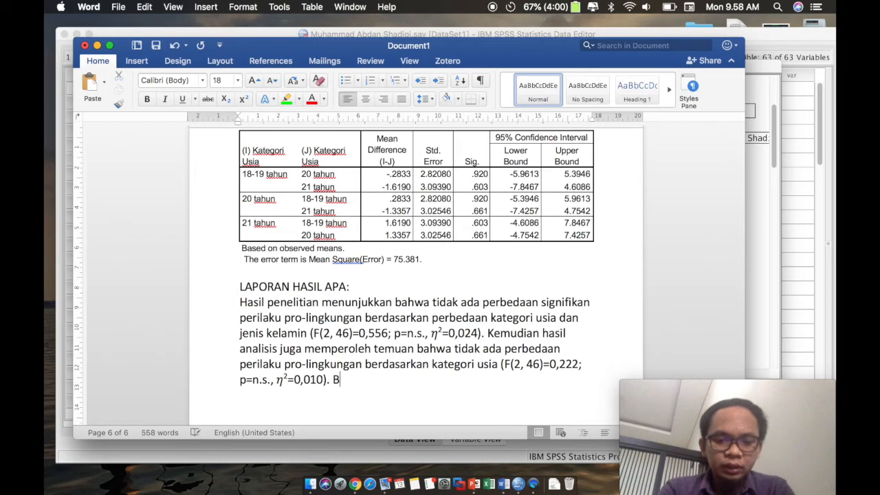
{"action": "type", "text": "egitu pula "}
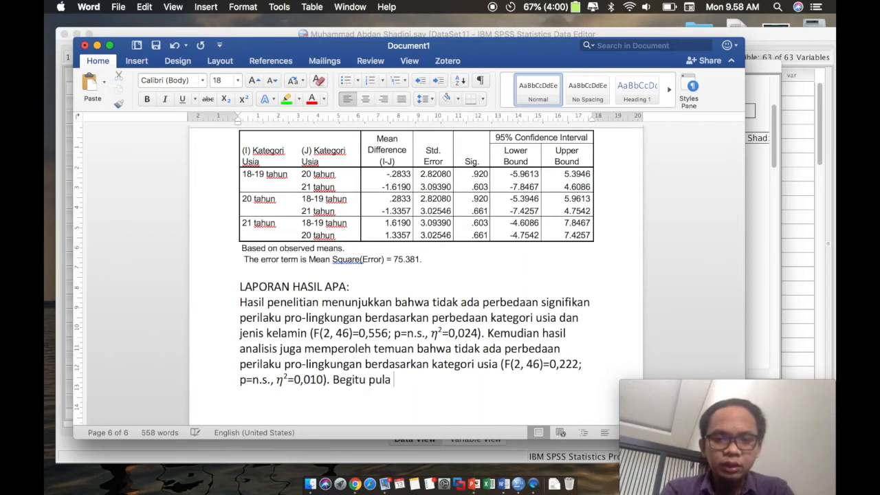
{"action": "type", "text": "jenis kalmin"}
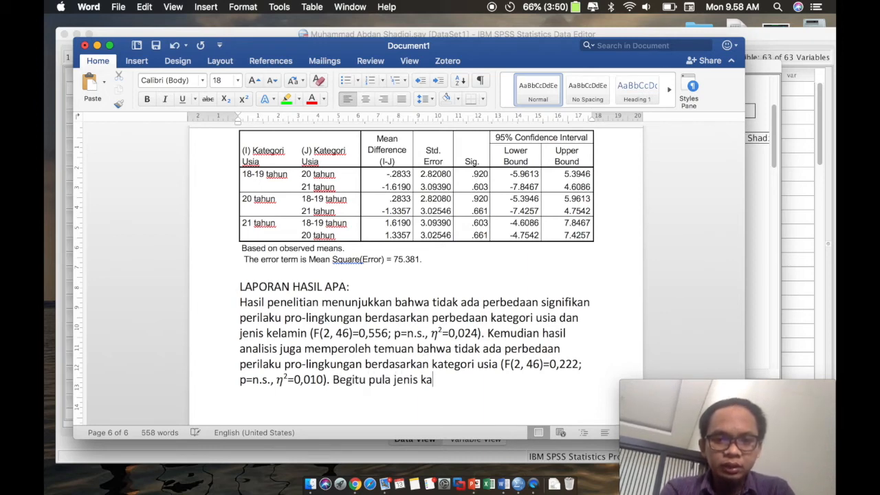
{"action": "key", "text": "BackSpace"}
{"action": "key", "text": "BackSpace"}
{"action": "key", "text": "BackSpace"}
{"action": "key", "text": "BackSpace"}
{"action": "key", "text": "BackSpace"}
{"action": "key", "text": "BackSpace"}
{"action": "key", "text": "alt+BackSpace"}
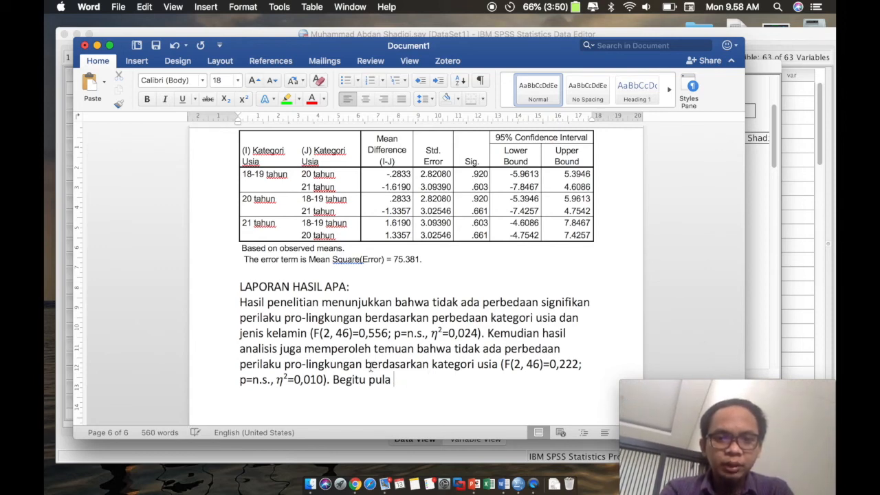
Step: Continue the third sentence with "perilaku pro-lingkungan tidak berbeda berdasarkan jenis kelamin" after "Begitu pula"
{"action": "type", "text": "perilaku"}
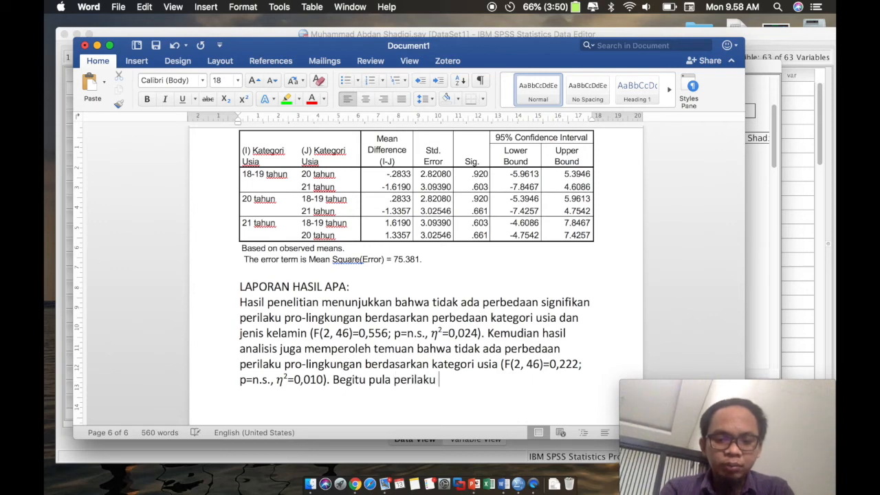
{"action": "type", "text": " pro0ling"}
{"action": "key", "text": "BackSpace"}
{"action": "key", "text": "BackSpace"}
{"action": "key", "text": "BackSpace"}
{"action": "key", "text": "BackSpace"}
{"action": "key", "text": "BackSpace"}
{"action": "type", "text": "-lingk"}
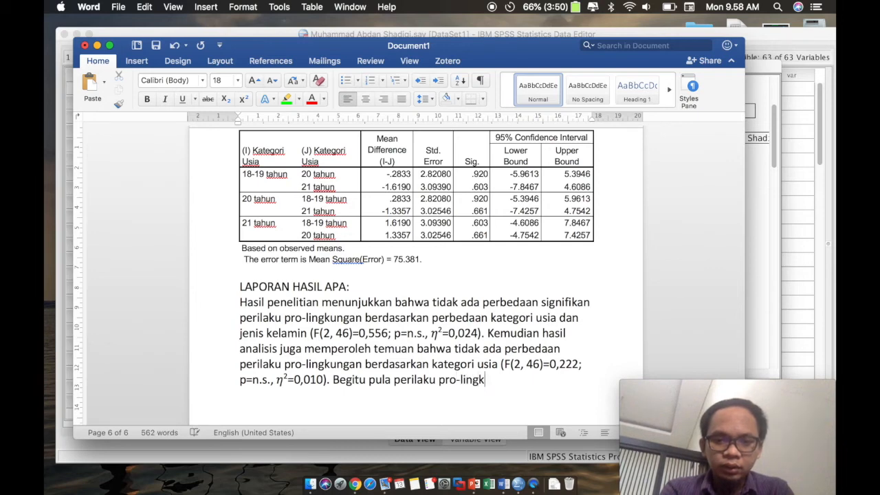
{"action": "type", "text": "ungan tidak berbe"}
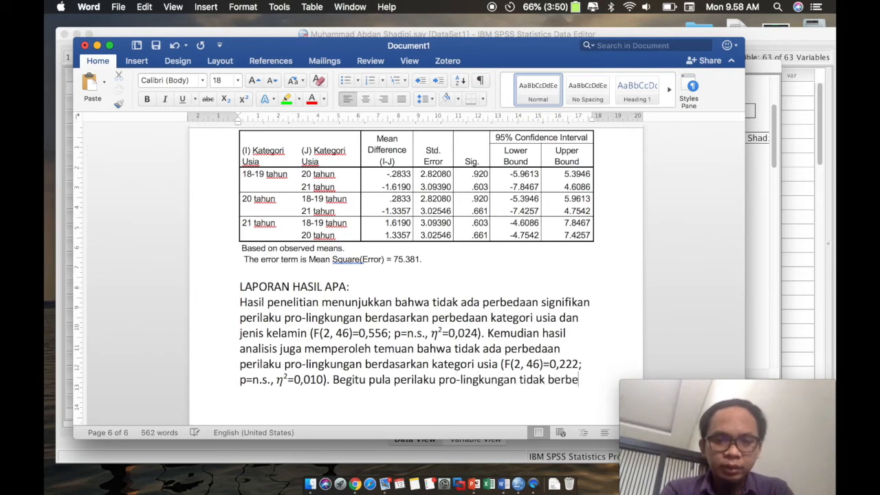
{"action": "type", "text": "da berd"}
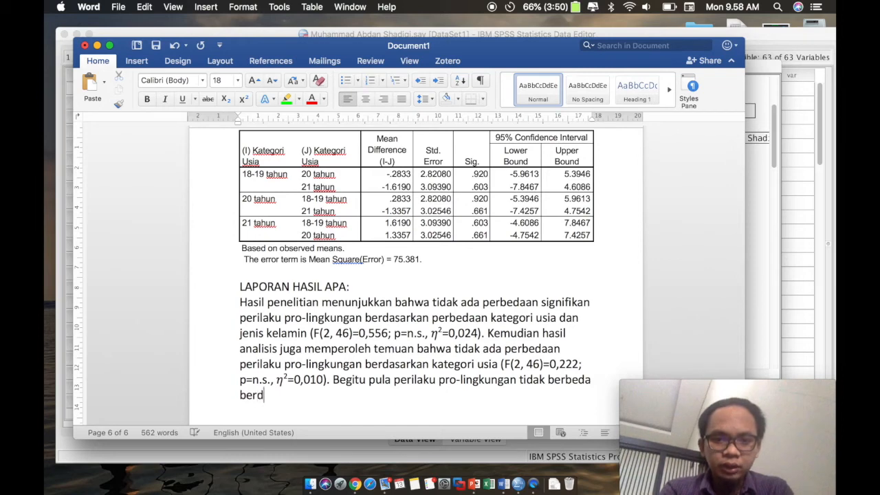
{"action": "type", "text": "asarkan jenis kelamin"}
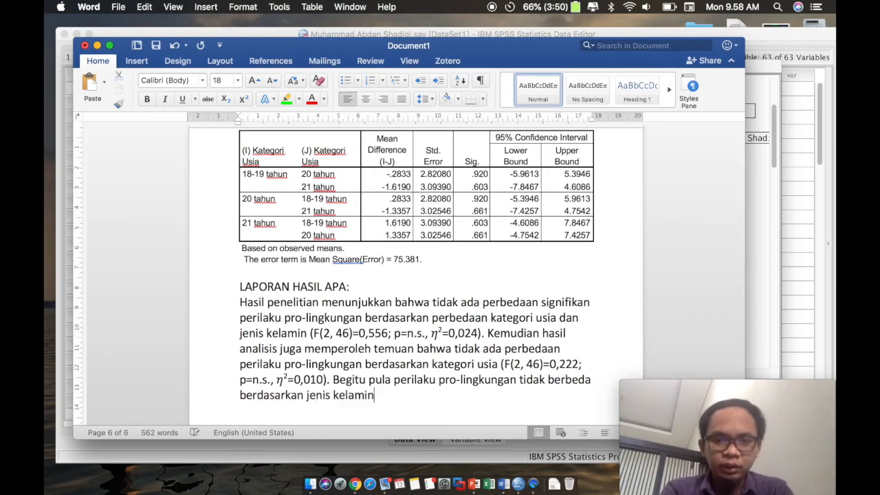
Step: Insert the bracketed statistics "(F(2, 46)=0,556; p=n.s., η²=0,024)." after "jenis kelamin" in the third sentence
{"action": "type", "text": "(F(2, 46)=0,556; p=n.s., η2=0,024)"}
{"action": "type", "text": "."}
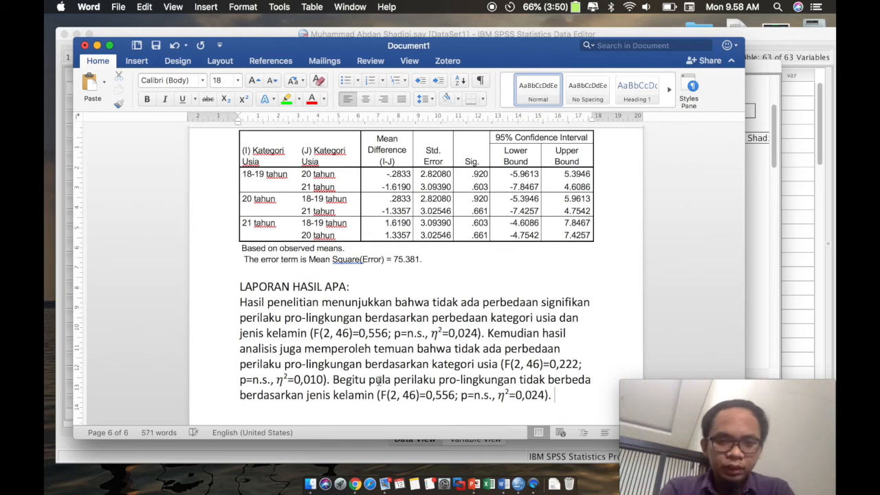
{"action": "left_click", "coordinate": [398, 397]}
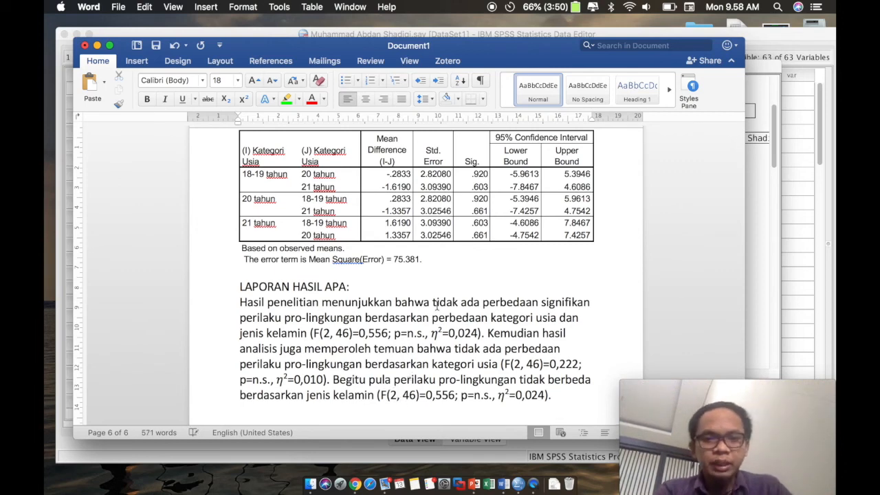
Step: Highlight the JenisKelamin df value in green in the Tests of Between-Subjects Effects table
{"action": "scroll", "coordinate": [437, 306], "scroll_direction": "up", "scroll_amount": 10}
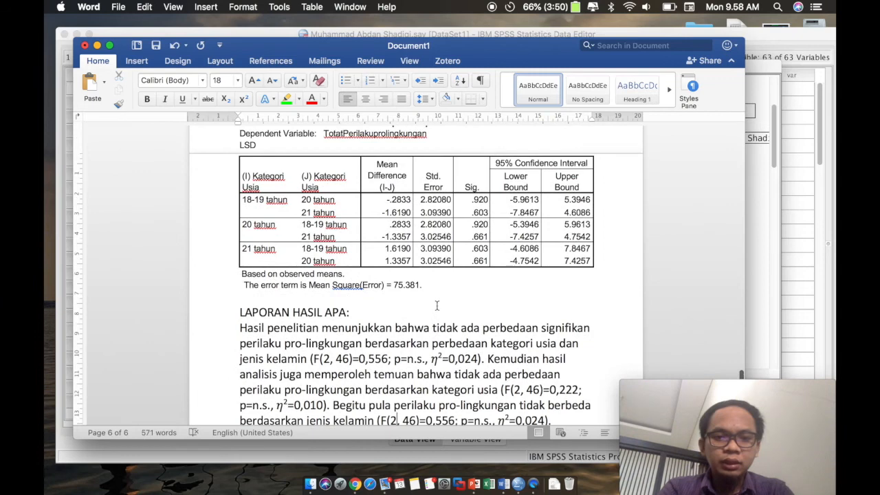
{"action": "scroll", "coordinate": [437, 306], "scroll_direction": "up", "scroll_amount": 20}
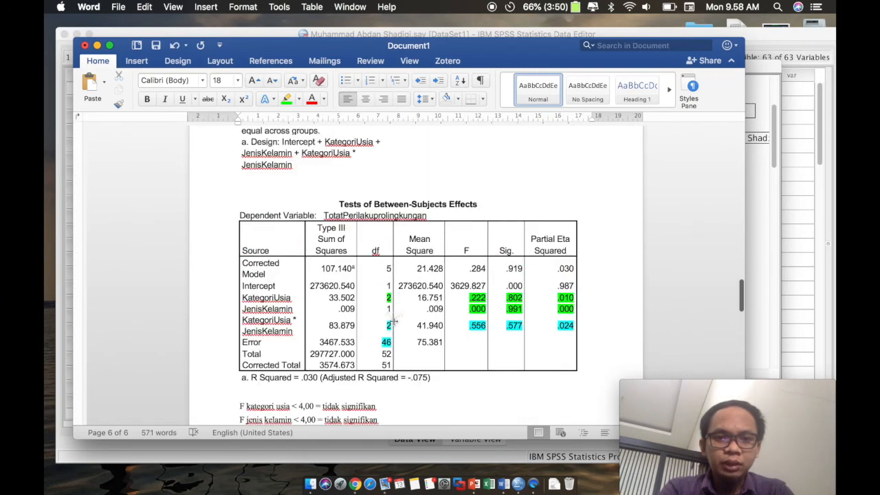
{"action": "left_click", "coordinate": [388, 308]}
{"action": "double_click", "coordinate": [391, 308]}
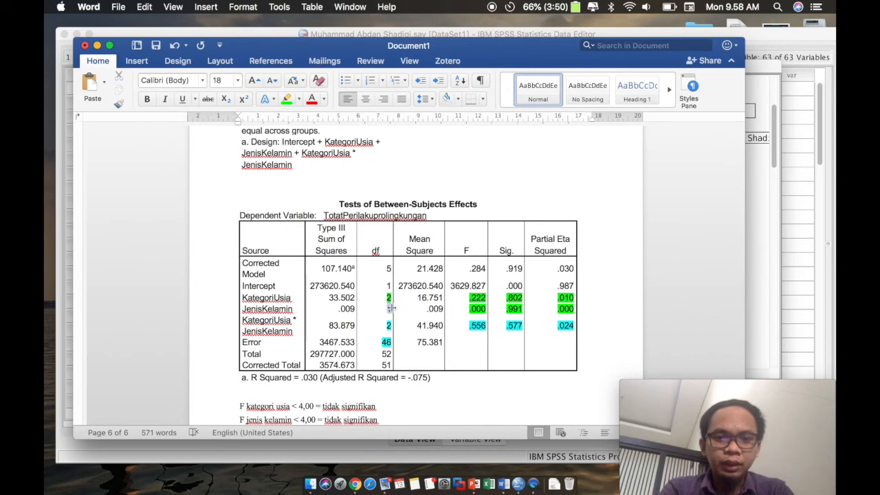
{"action": "left_click", "coordinate": [287, 100]}
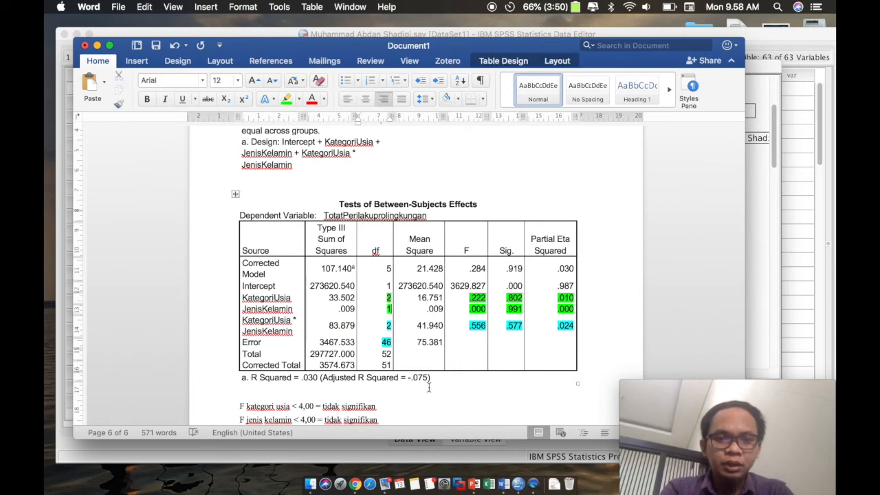
{"action": "left_click", "coordinate": [473, 308]}
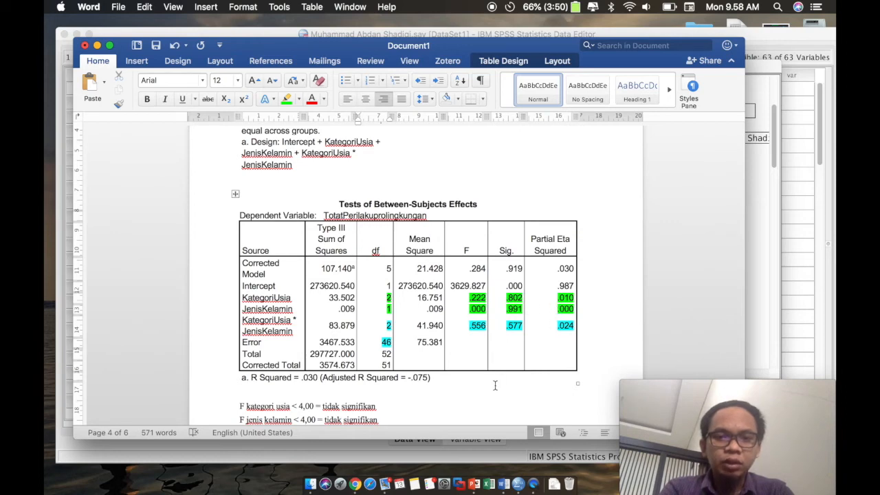
Step: Correct the "jenis kelamin" statistics in the third report sentence to F(1, 46)=0,000 and η²=0,000
{"action": "scroll", "coordinate": [493, 387], "scroll_direction": "down", "scroll_amount": 15}
{"action": "scroll", "coordinate": [493, 387], "scroll_direction": "down", "scroll_amount": 15}
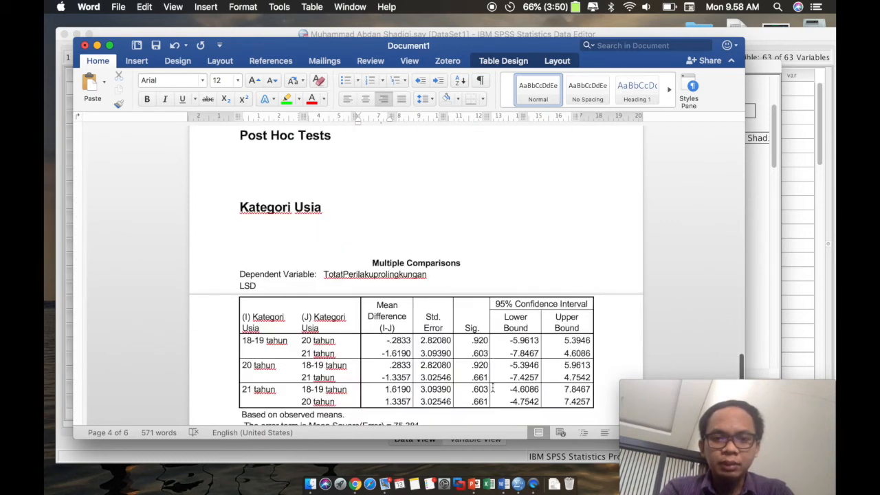
{"action": "scroll", "coordinate": [492, 387], "scroll_direction": "down", "scroll_amount": 10}
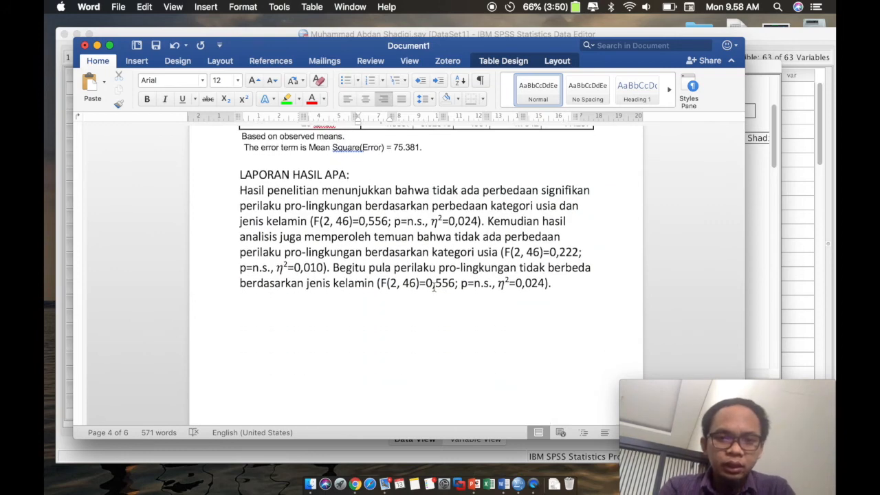
{"action": "left_click", "coordinate": [395, 283]}
{"action": "key", "text": "BackSpace"}
{"action": "type", "text": "1"}
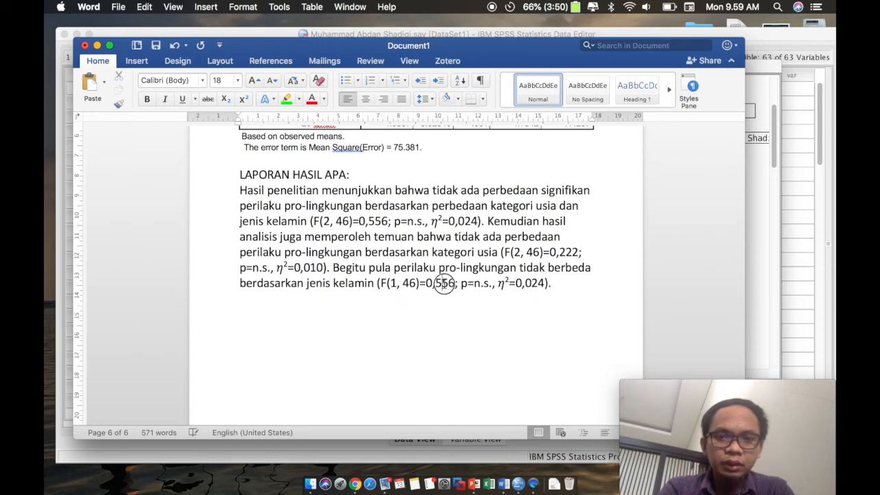
{"action": "left_click_drag", "start_coordinate": [435, 283], "coordinate": [455, 283]}
{"action": "type", "text": "000"}
{"action": "left_click_drag", "start_coordinate": [526, 283], "coordinate": [545, 284]}
{"action": "type", "text": "000"}
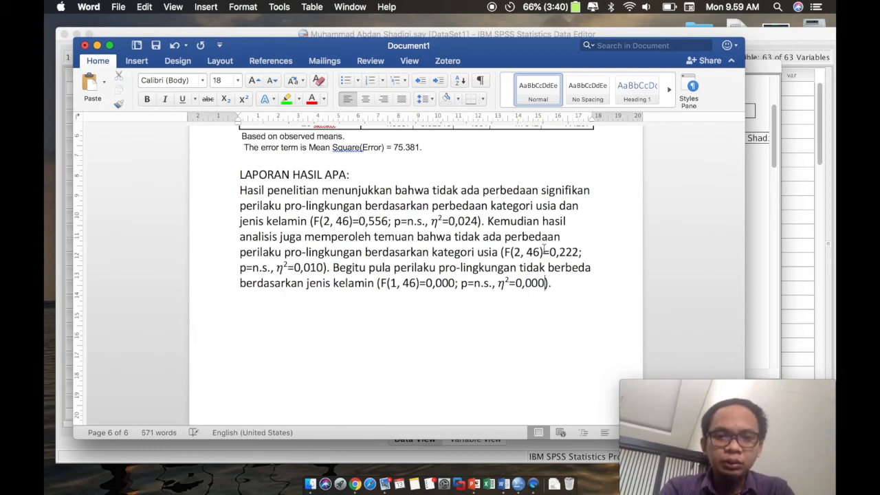
Step: Colour all the Sig. values in the Multiple Comparisons table red
{"action": "scroll", "coordinate": [531, 235], "scroll_direction": "up", "scroll_amount": 3}
{"action": "scroll", "coordinate": [530, 234], "scroll_direction": "up", "scroll_amount": 5}
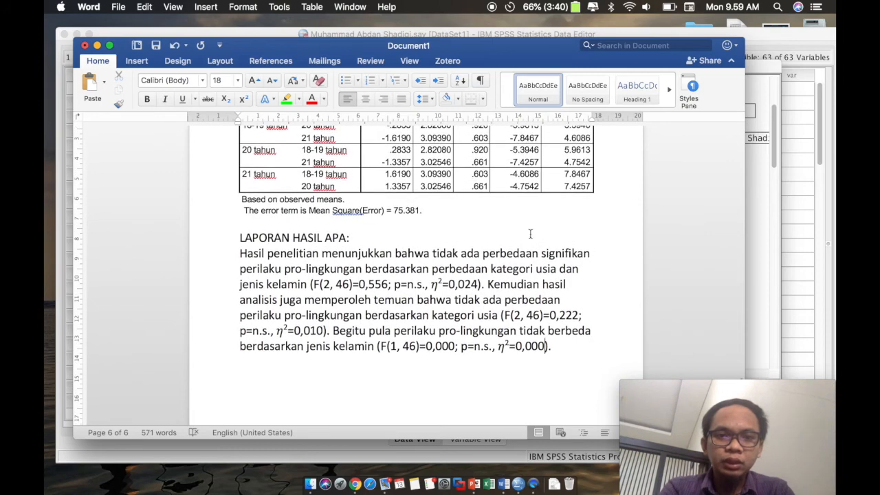
{"action": "scroll", "coordinate": [530, 234], "scroll_direction": "up", "scroll_amount": 6}
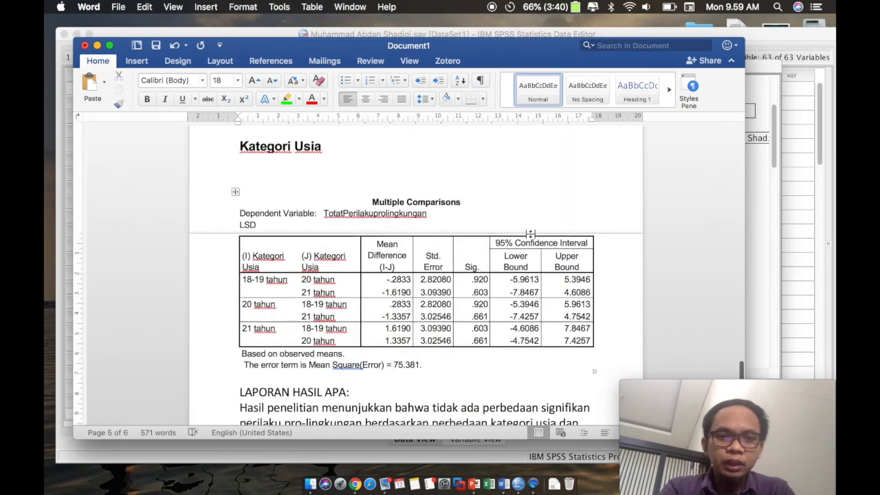
{"action": "scroll", "coordinate": [530, 235], "scroll_direction": "up", "scroll_amount": 3}
{"action": "scroll", "coordinate": [530, 235], "scroll_direction": "down", "scroll_amount": 3}
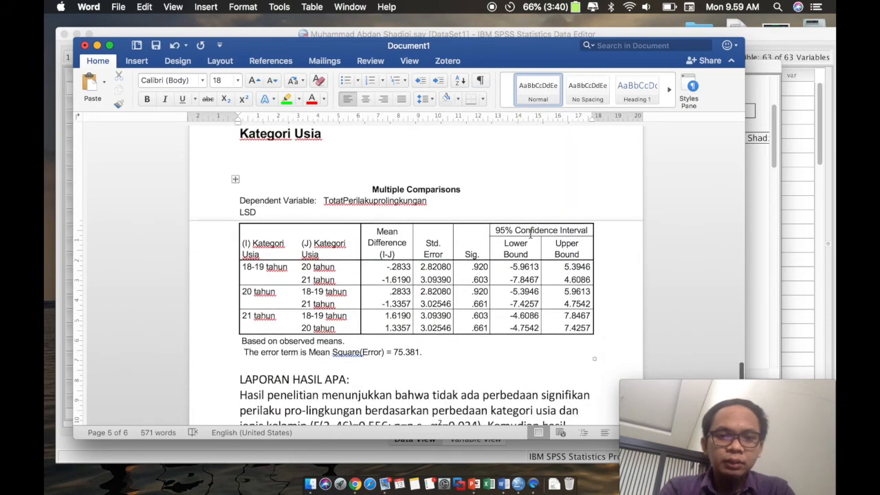
{"action": "scroll", "coordinate": [531, 235], "scroll_direction": "down", "scroll_amount": 7}
{"action": "left_click", "coordinate": [557, 361]}
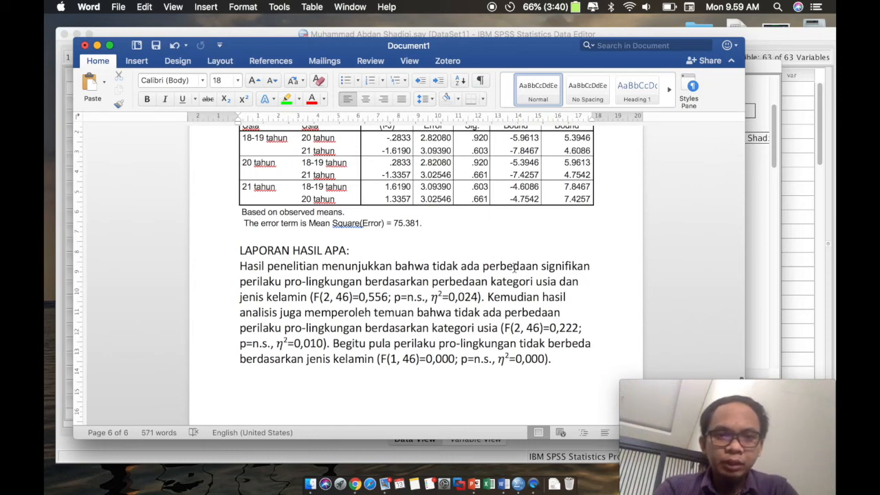
{"action": "scroll", "coordinate": [515, 269], "scroll_direction": "up", "scroll_amount": 1}
{"action": "left_click_drag", "start_coordinate": [480, 171], "coordinate": [479, 233]}
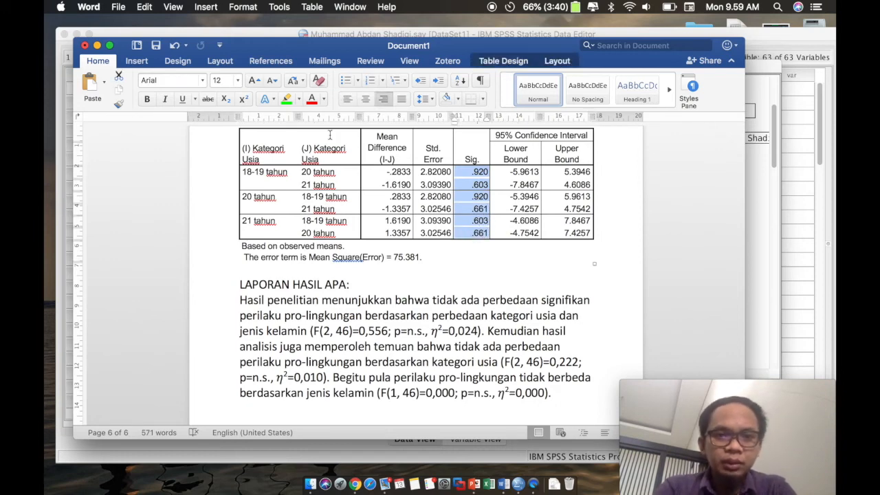
{"action": "left_click", "coordinate": [311, 99]}
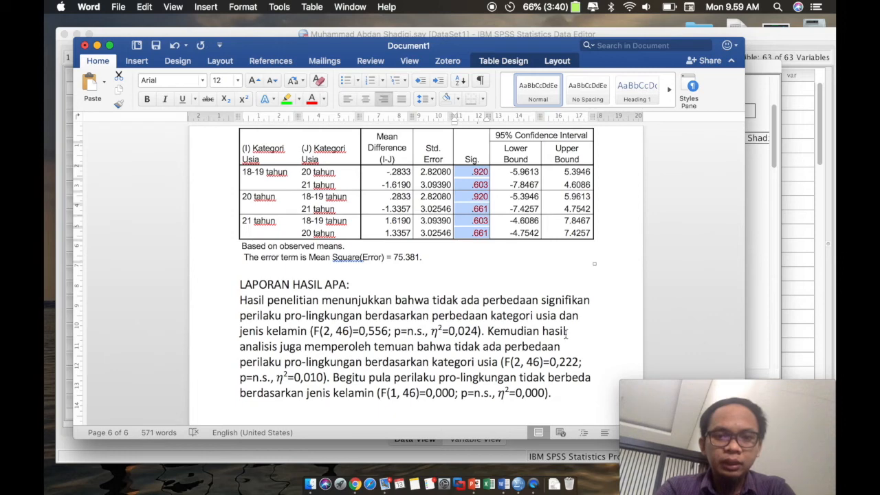
Step: Add the sentence "Hasil uji post hoc pada kategori usia juga tidak berbeda signifikan." at the end of the report paragraph
{"action": "left_click", "coordinate": [576, 390]}
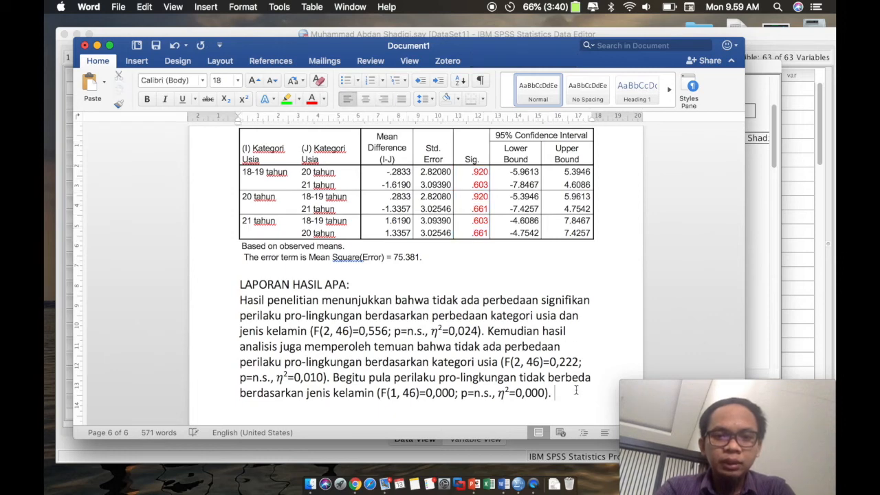
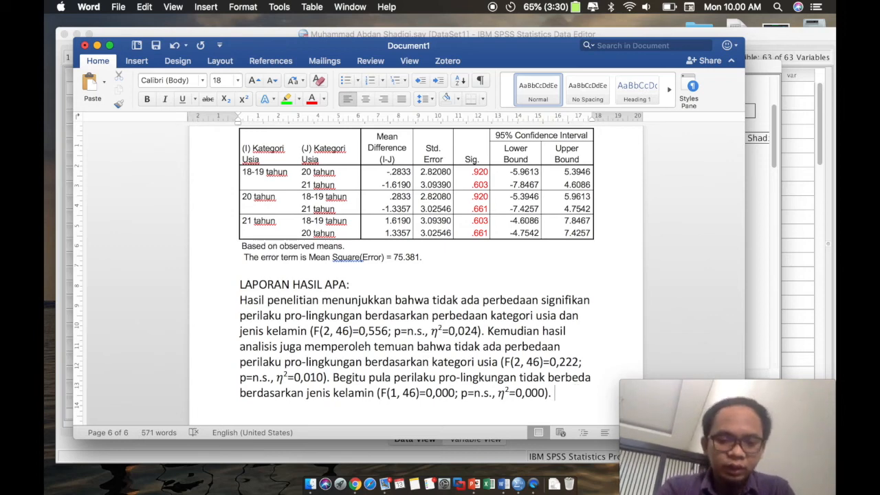
{"action": "type", "text": "Hasil uji pos"}
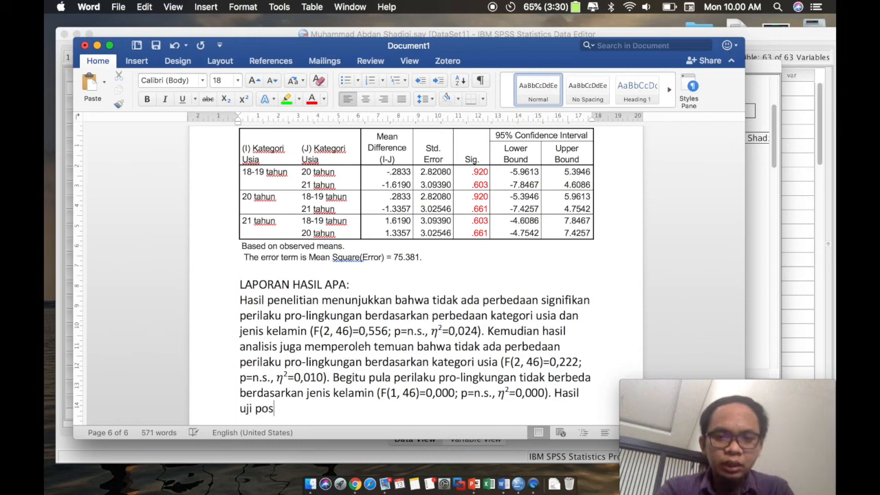
{"action": "type", "text": "t hoc"}
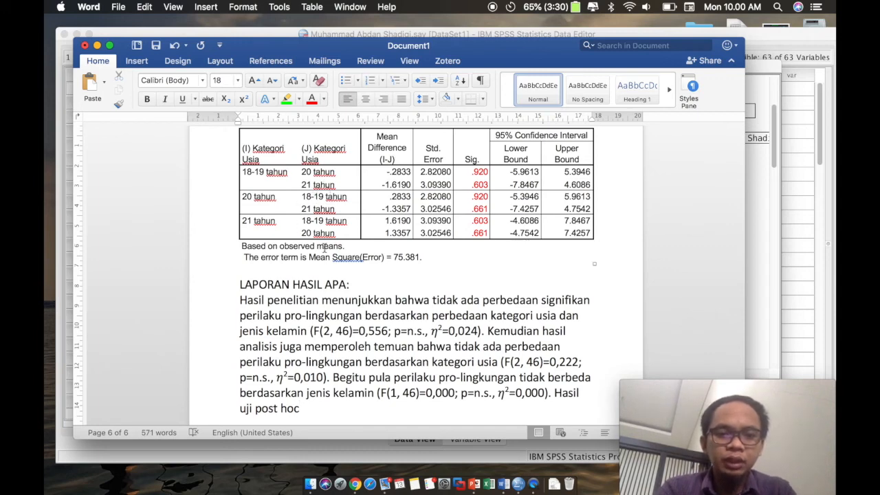
{"action": "type", "text": "pada ket"}
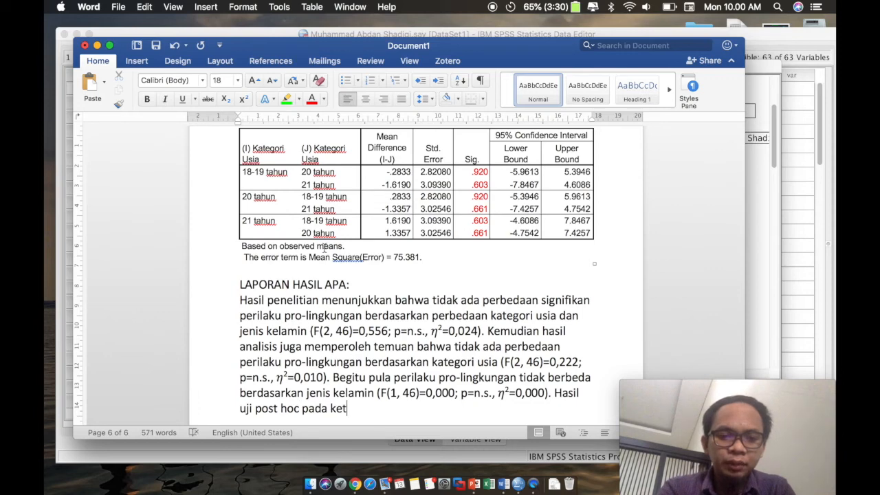
{"action": "key", "text": "BackSpace"}
{"action": "key", "text": "BackSpace"}
{"action": "type", "text": "ategori"}
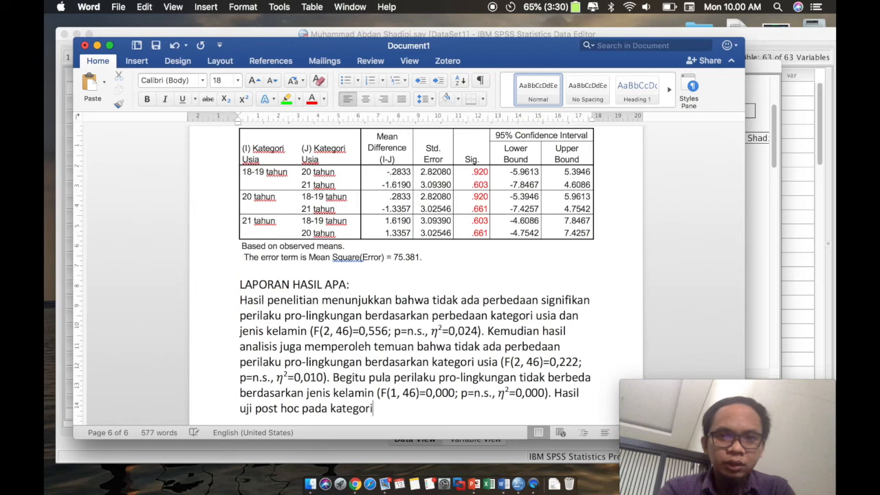
{"action": "type", "text": " usia juga tid"}
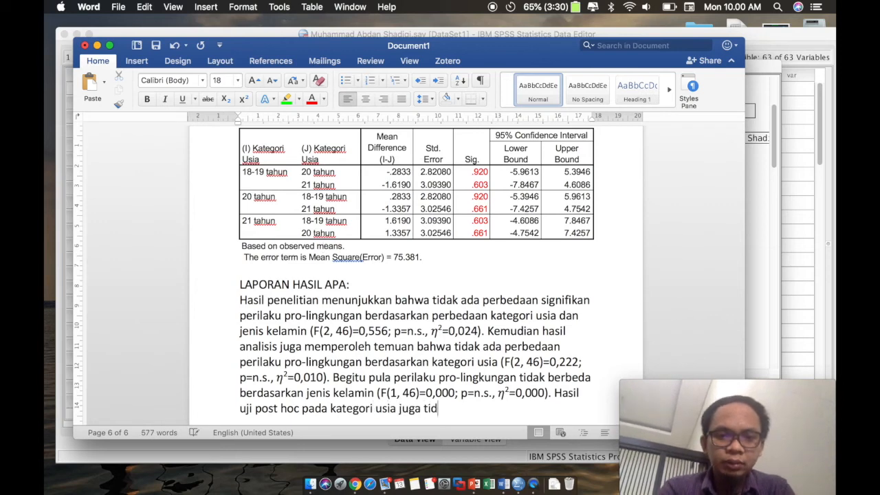
{"action": "type", "text": "ak berbeda "}
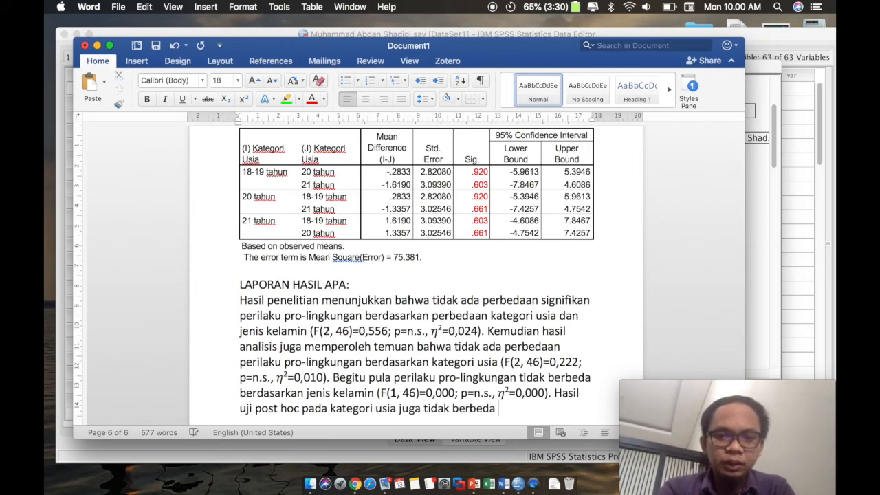
{"action": "type", "text": "signifikan."}
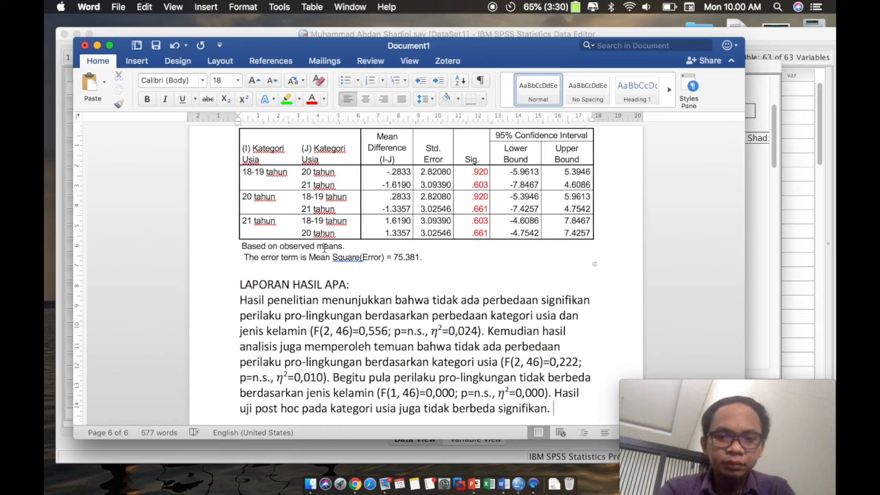
Step: Start a new paragraph below the report, separated by a blank line, with "Berdasarkan hasil uji deskriptif,"
{"action": "key", "text": "Return"}
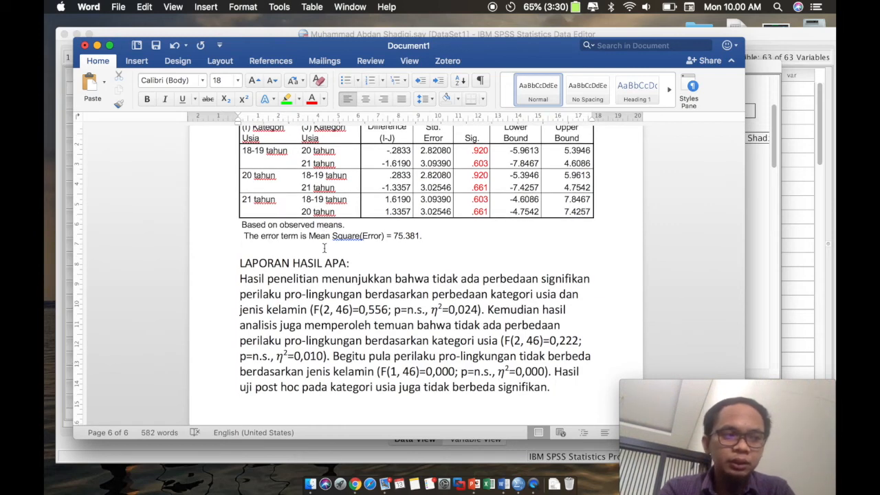
{"action": "type", "text": "BErdasa"}
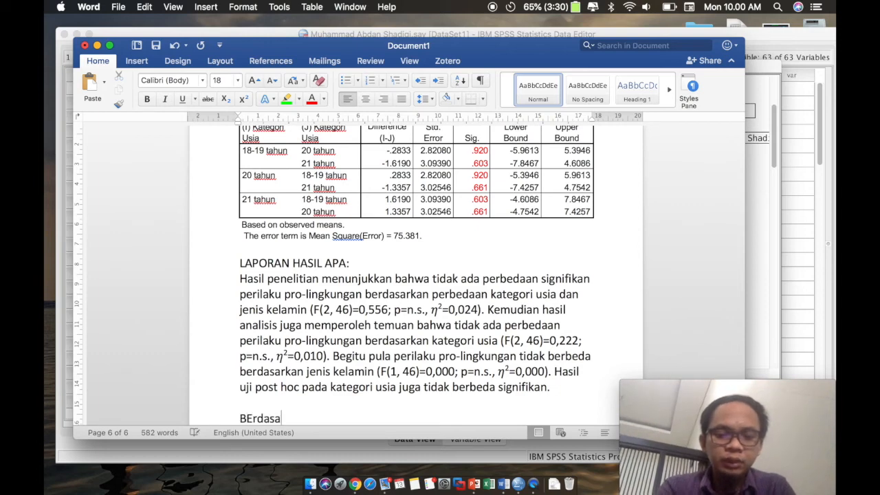
{"action": "type", "text": "rkan hasil uji d"}
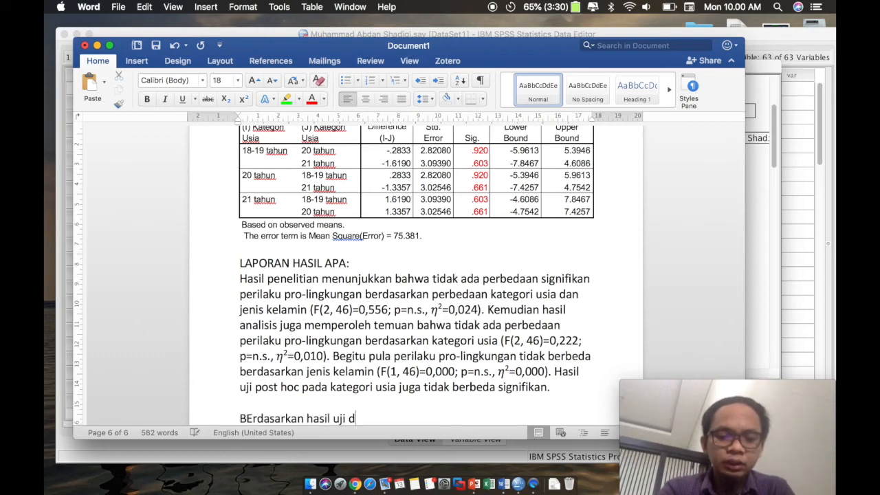
{"action": "type", "text": "eskripytif,"}
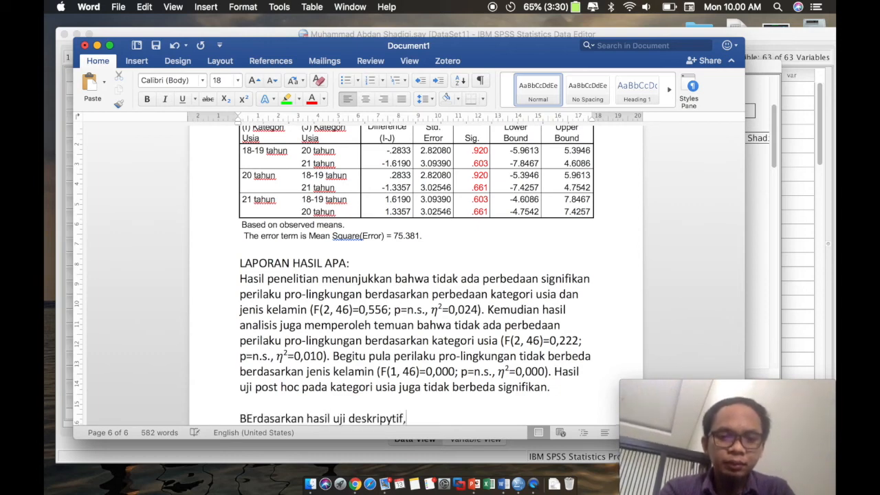
{"action": "left_click", "coordinate": [392, 419]}
{"action": "key", "text": "BackSpace"}
{"action": "left_click", "coordinate": [252, 418]}
{"action": "key", "text": "BackSpace"}
{"action": "type", "text": "eskriptif,"}
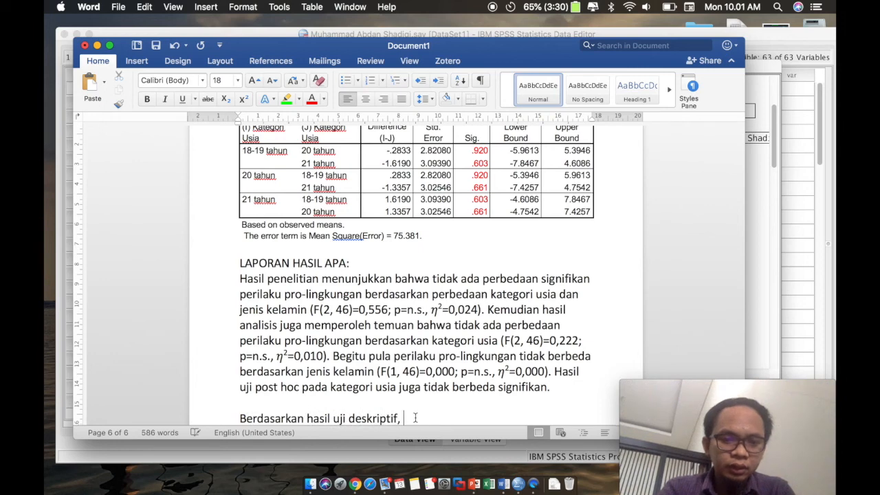
Step: Continue the descriptive paragraph with "dapat dilihat nilai rerata (mean)" after "Berdasarkan hasil uji deskriptif,"
{"action": "type", "text": " dapat dilihat p"}
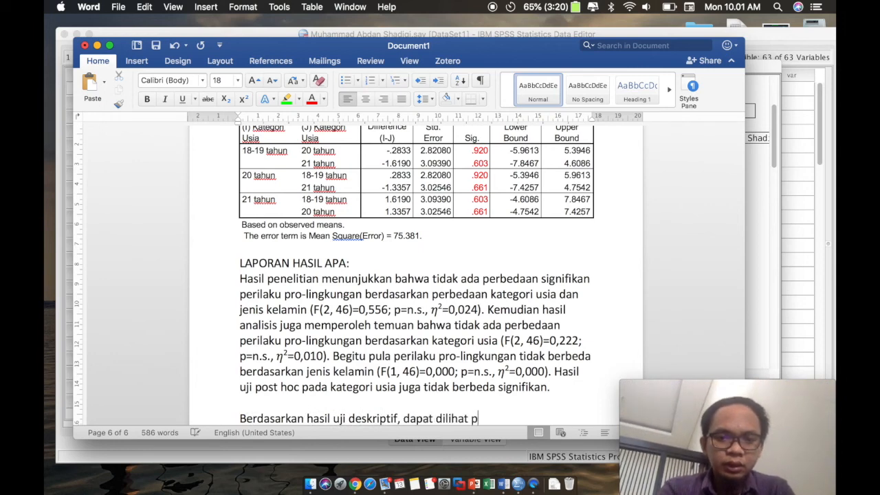
{"action": "key", "text": "BackSpace"}
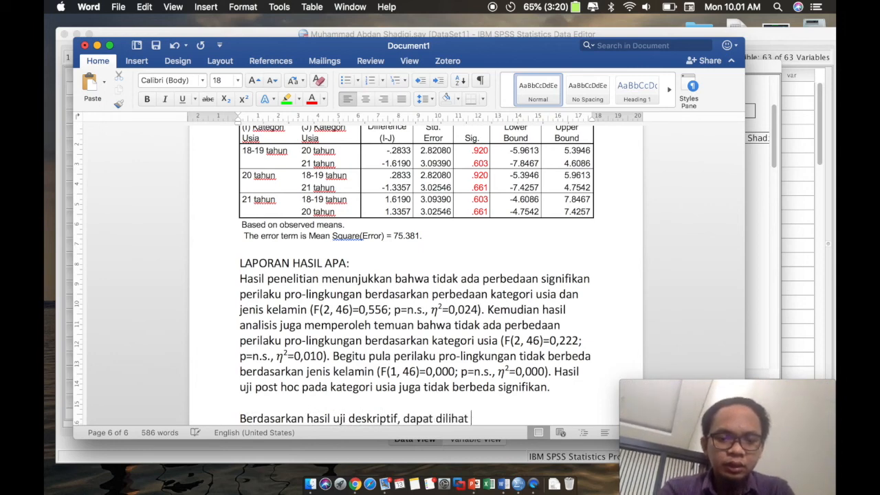
{"action": "type", "text": "n"}
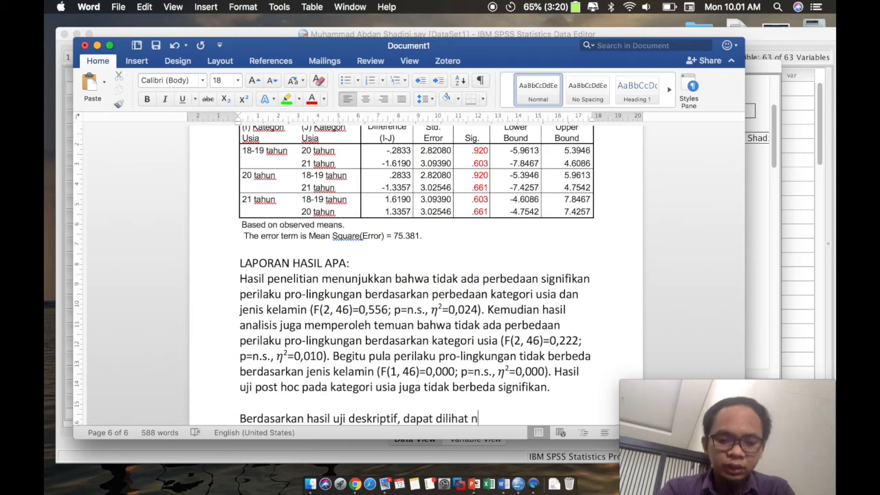
{"action": "type", "text": "ilai rerata "}
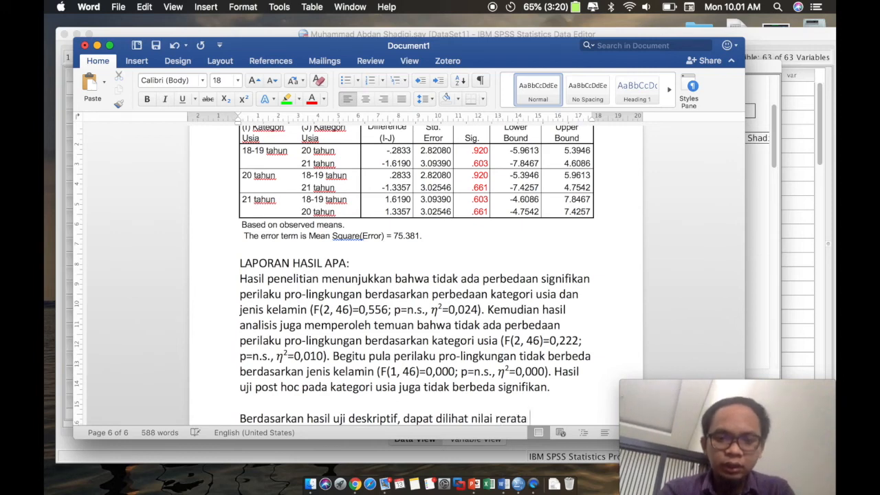
{"action": "type", "text": "("}
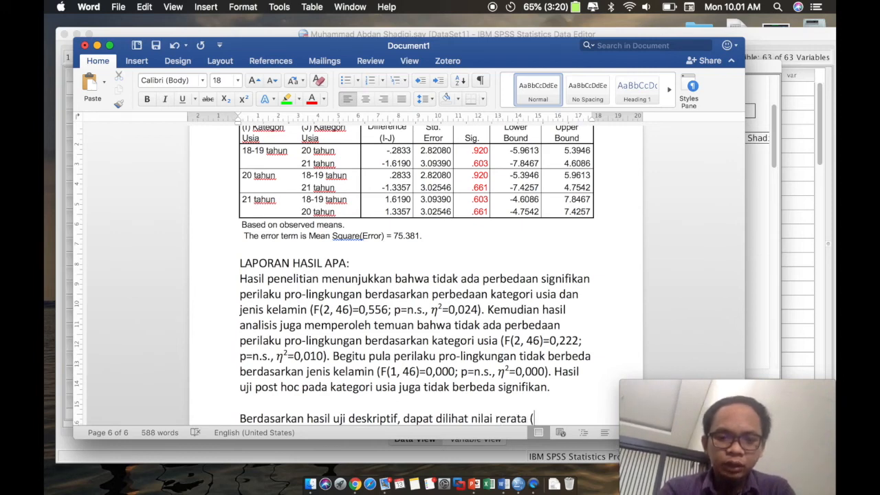
{"action": "type", "text": "mean)"}
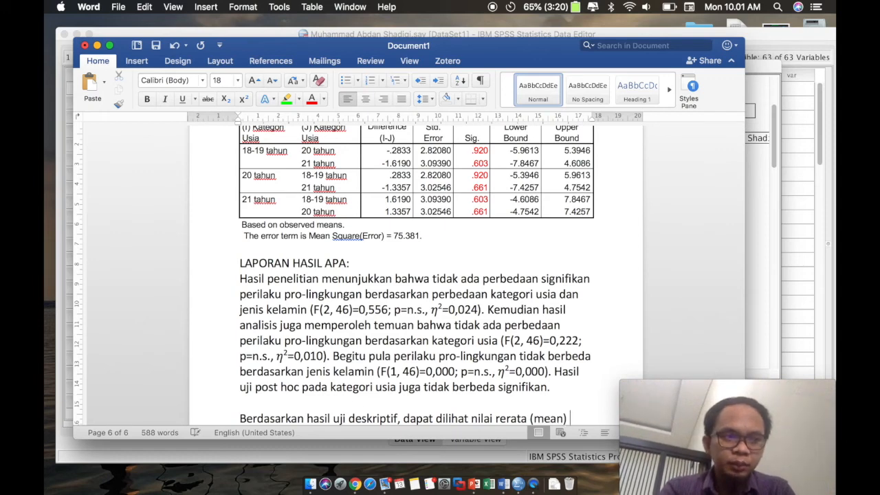
Step: Finish the first descriptive sentence with "perilaku pro-lingkungan berdasarkan kategoris usia dan jenis kelamin."
{"action": "type", "text": " perilaku pro0l"}
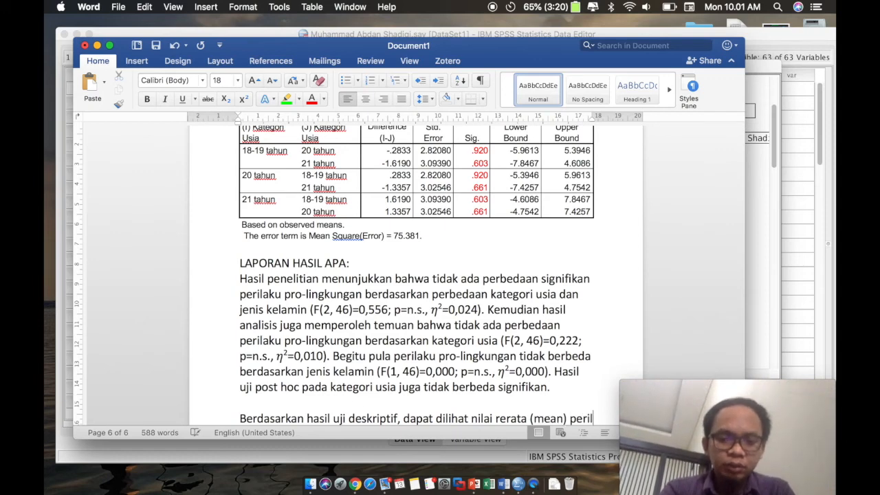
{"action": "key", "text": "BackSpace"}
{"action": "key", "text": "BackSpace"}
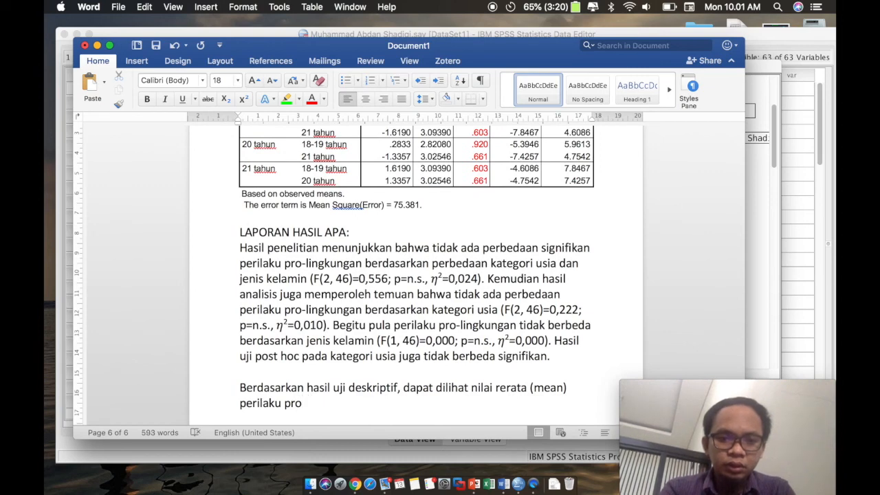
{"action": "type", "text": "-lingkung"}
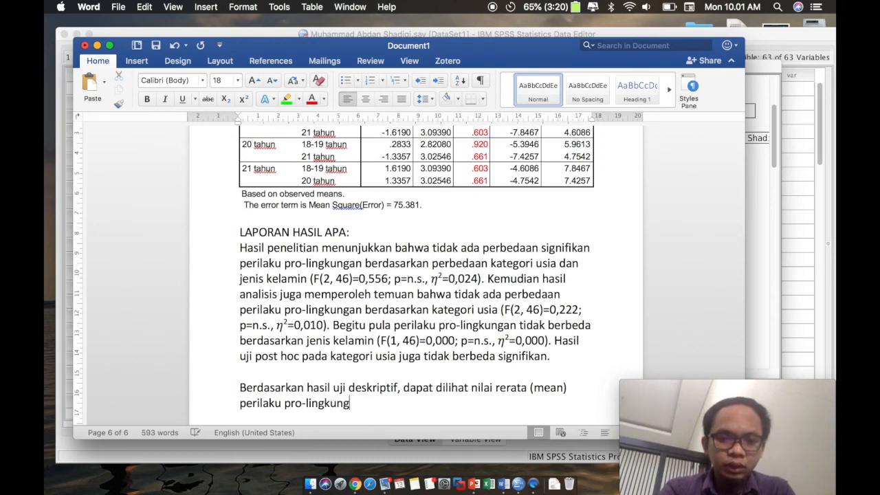
{"action": "type", "text": "an berdasarka"}
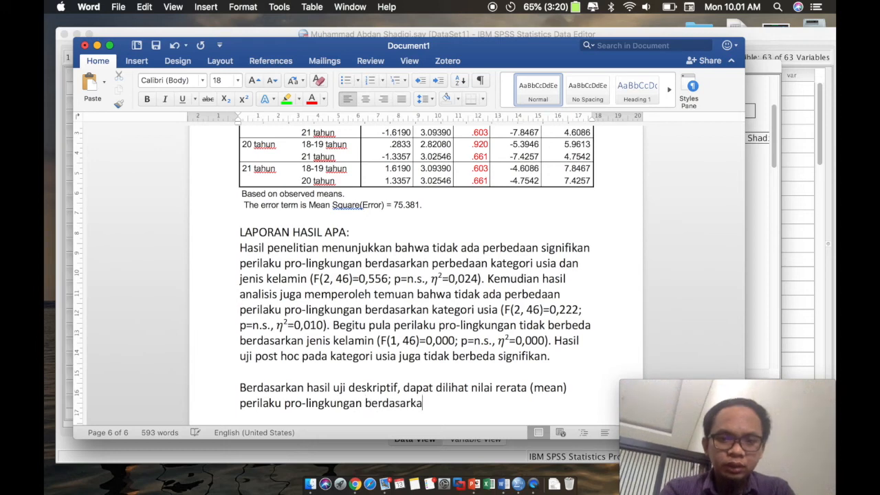
{"action": "type", "text": "n kategorisi"}
{"action": "key", "text": "BackSpace"}
{"action": "type", "text": "usia dan "}
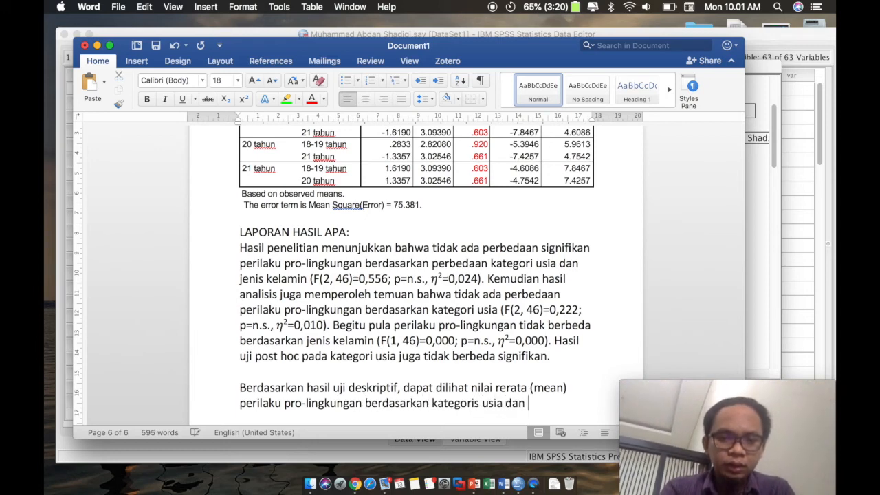
{"action": "type", "text": "jenis kelamin."}
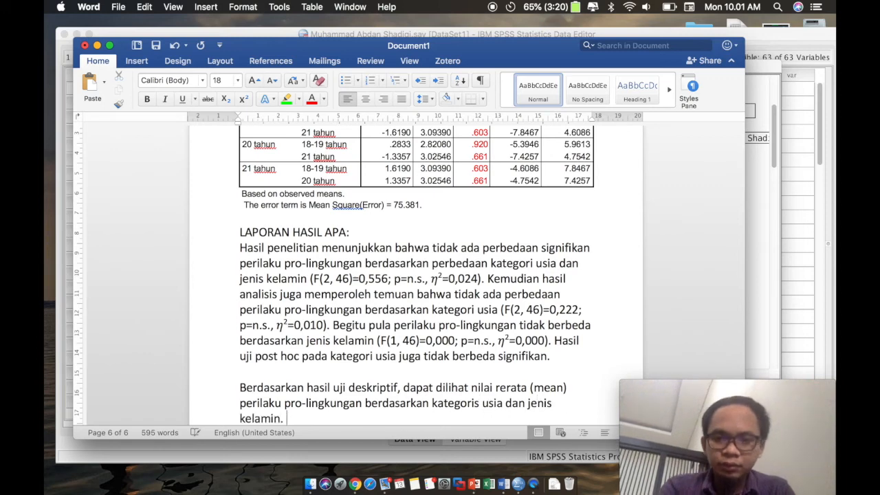
Step: Review the means in the Kategori Usia and Jenis Kelamin estimated marginal means tables, and return to the end of the report
{"action": "scroll", "coordinate": [418, 347], "scroll_direction": "up", "scroll_amount": 2}
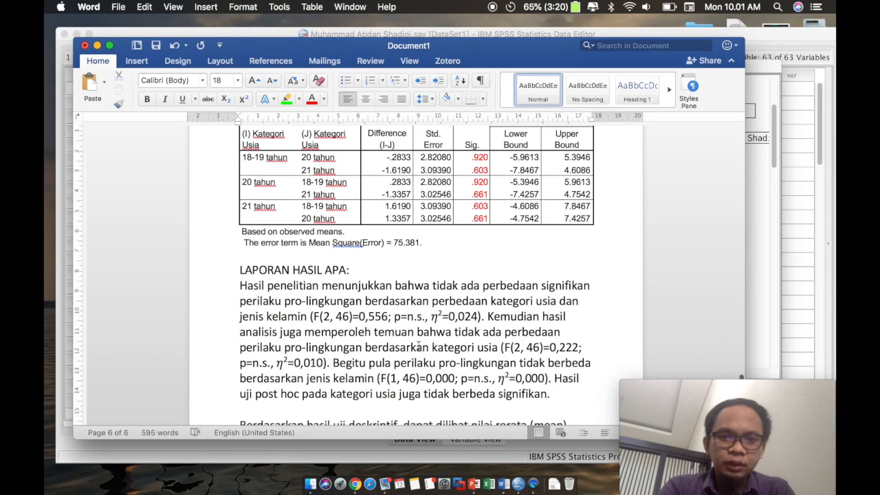
{"action": "scroll", "coordinate": [418, 347], "scroll_direction": "up", "scroll_amount": 15}
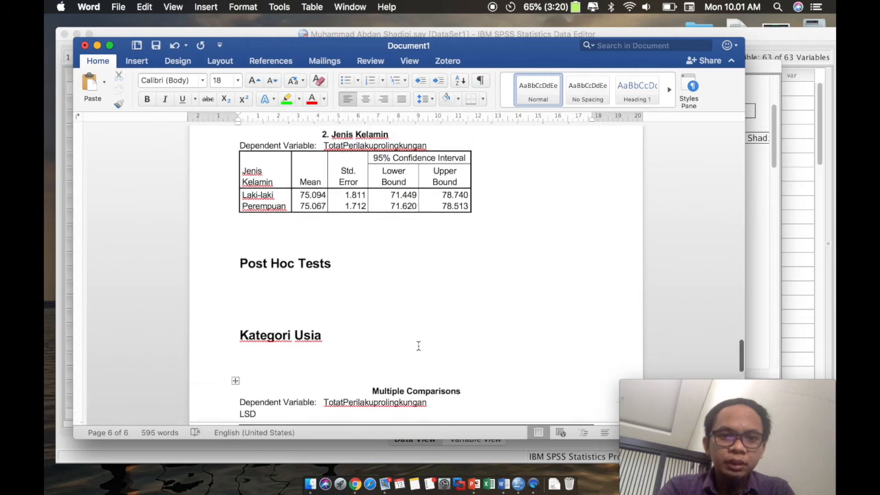
{"action": "scroll", "coordinate": [418, 346], "scroll_direction": "up", "scroll_amount": 5}
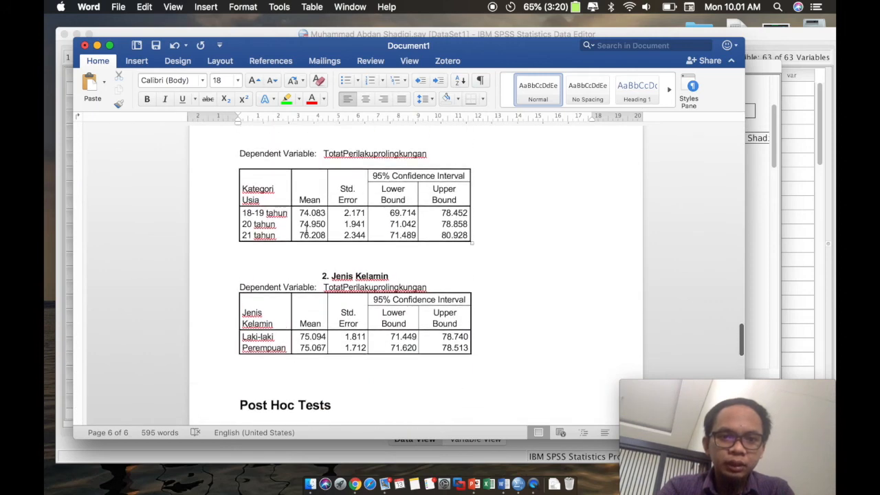
{"action": "left_click", "coordinate": [300, 213]}
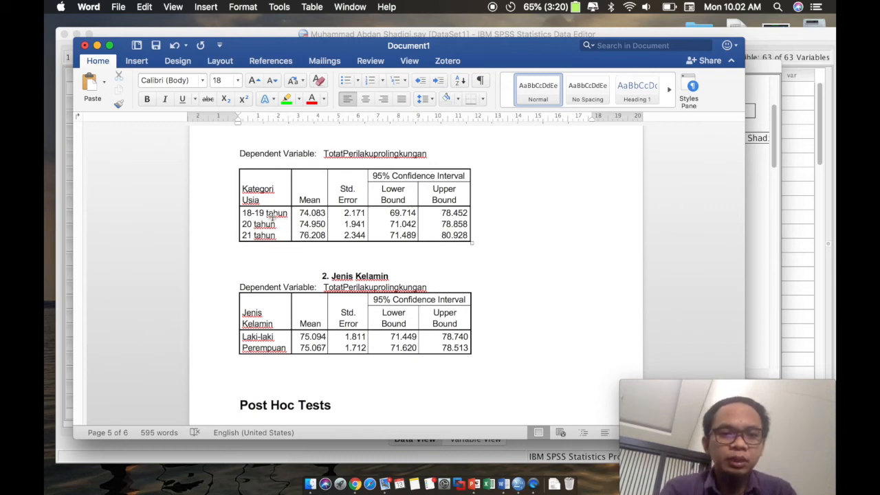
{"action": "scroll", "coordinate": [341, 259], "scroll_direction": "down", "scroll_amount": 1}
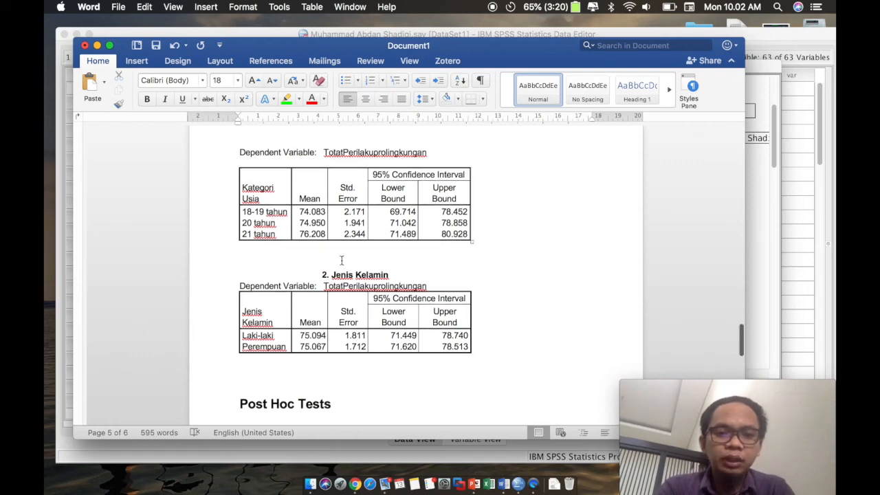
{"action": "scroll", "coordinate": [341, 260], "scroll_direction": "down", "scroll_amount": 15}
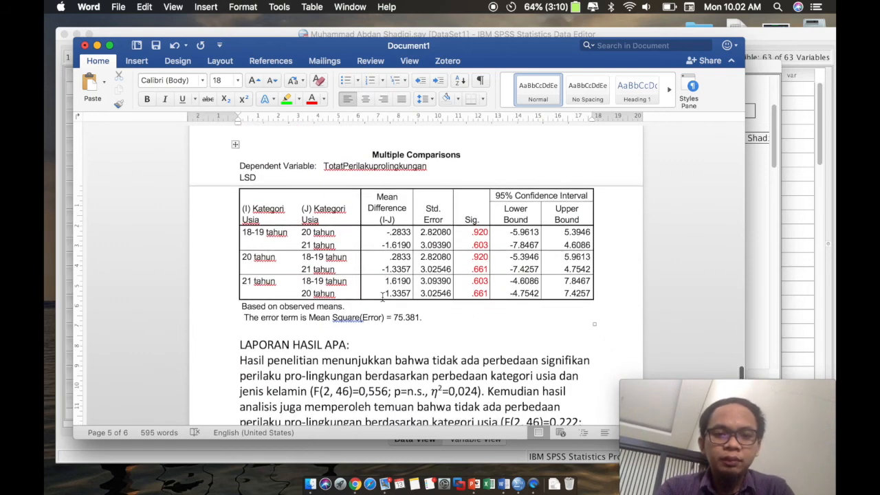
{"action": "scroll", "coordinate": [383, 295], "scroll_direction": "down", "scroll_amount": 10}
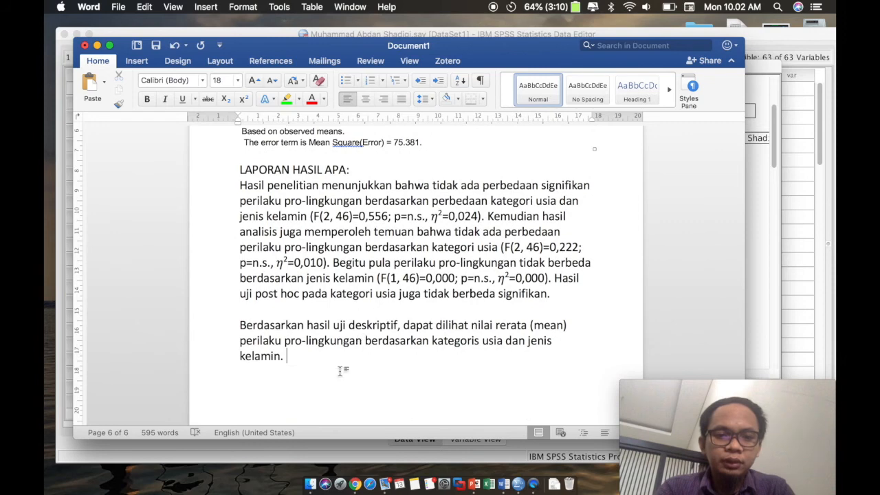
Step: Begin the second descriptive sentence with "Perilaku por-lingkungan" and replace its initial letter with "Skor rerata"
{"action": "type", "text": "Perilaku por"}
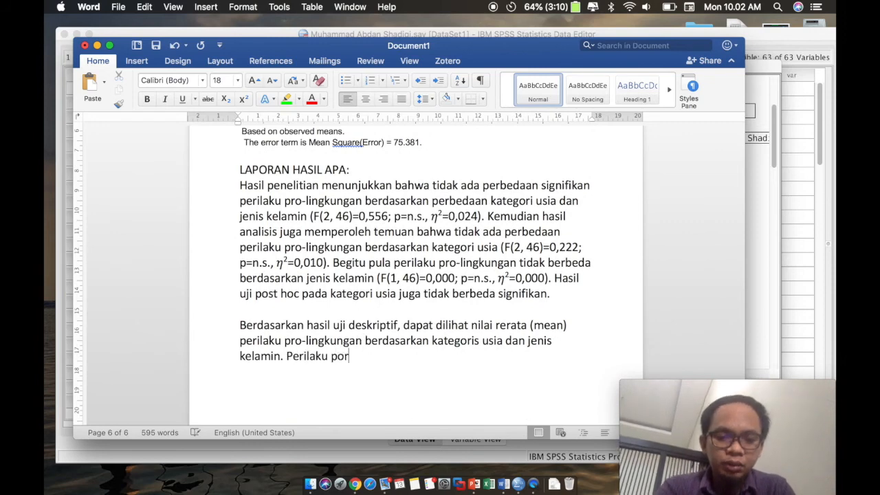
{"action": "type", "text": "-ling"}
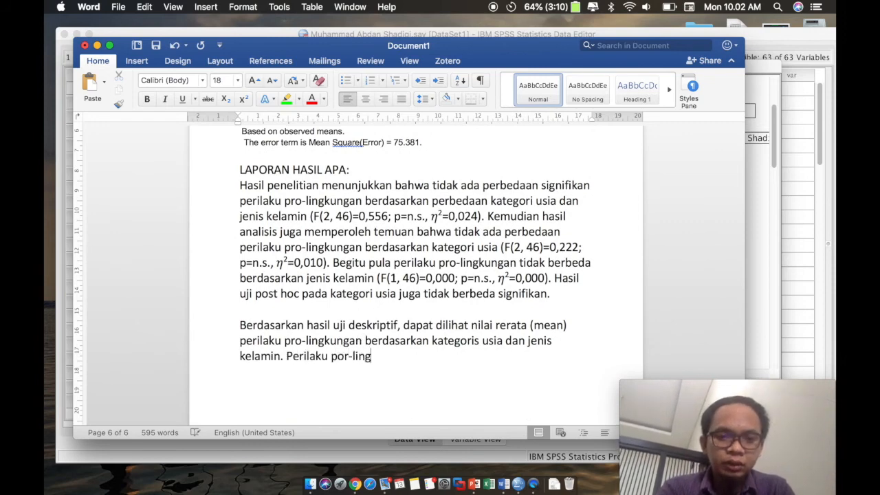
{"action": "type", "text": "kungan"}
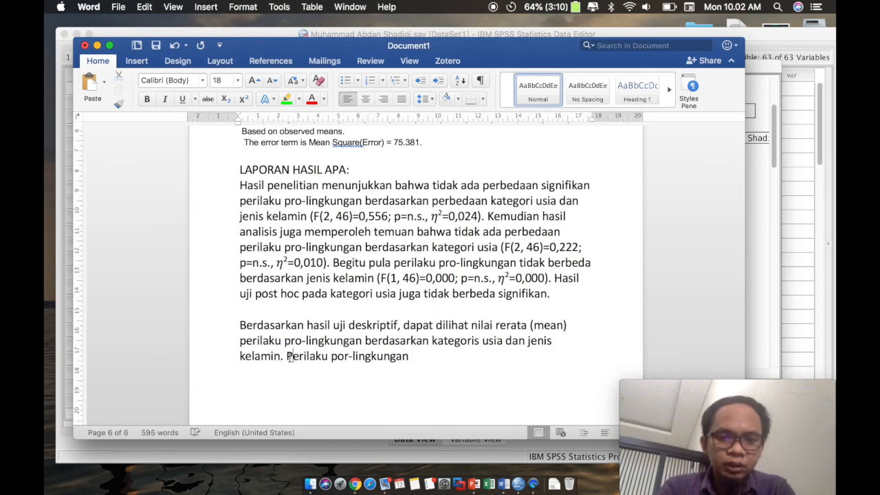
{"action": "type", "text": "Skor re"}
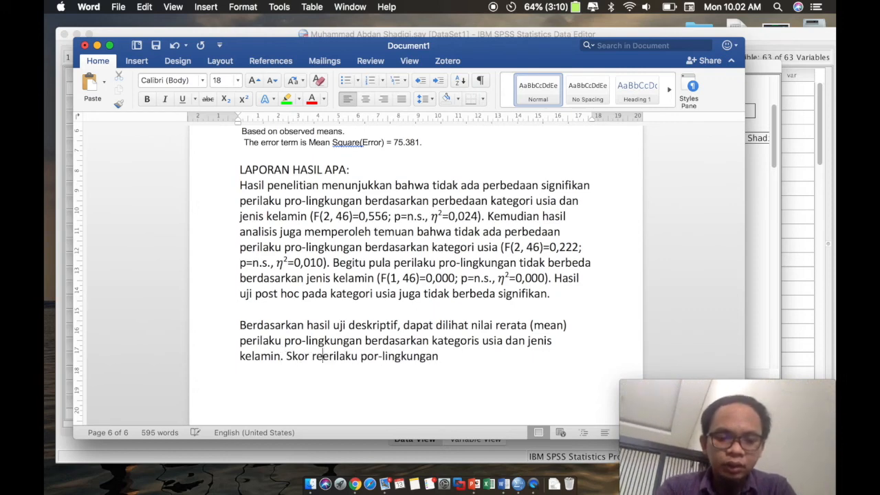
{"action": "type", "text": "rata "}
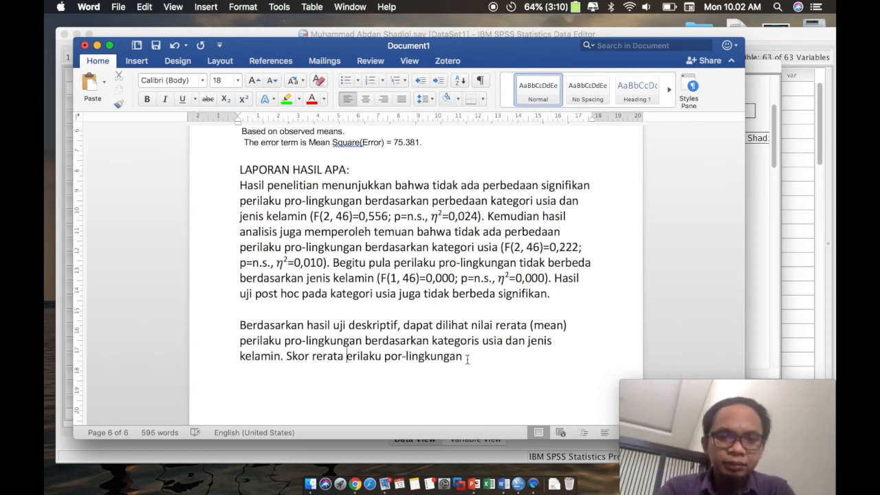
Step: Extend the sentence with "pada kategori usia 18-19 tahun sebesar", and correct "kategoris" to "kategori" and "erilaku" to "perilaku" in the paragraph
{"action": "type", "text": " pada ketg"}
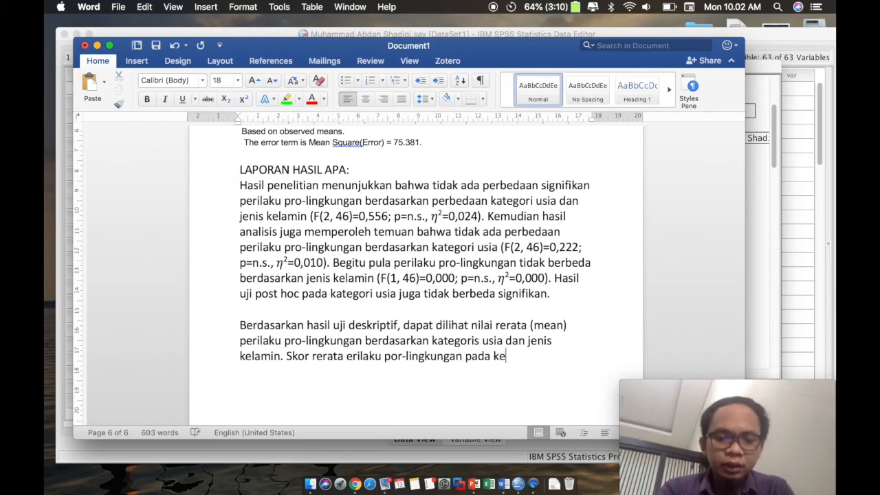
{"action": "key", "text": "BackSpace"}
{"action": "key", "text": "BackSpace"}
{"action": "key", "text": "BackSpace"}
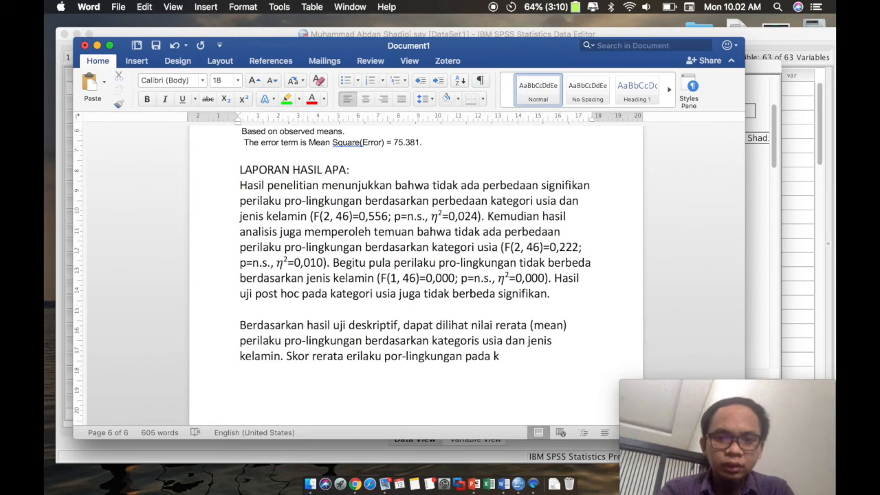
{"action": "type", "text": "ategori"}
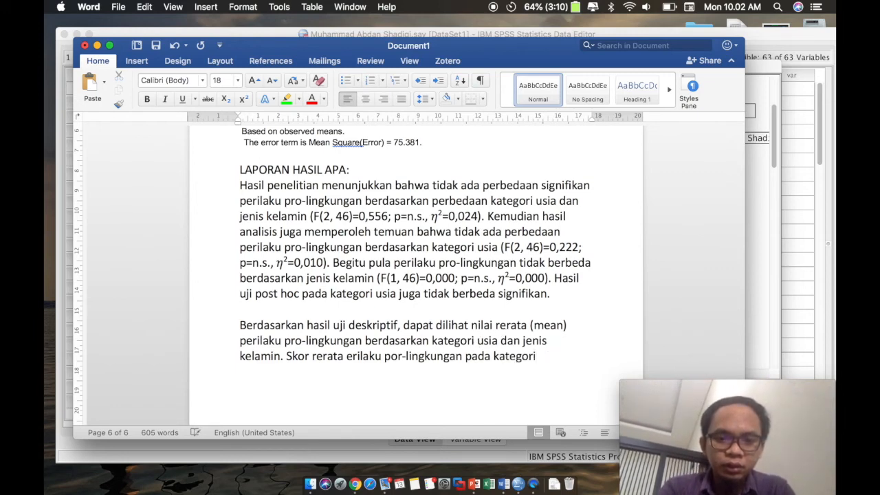
{"action": "type", "text": " usia 18-1"}
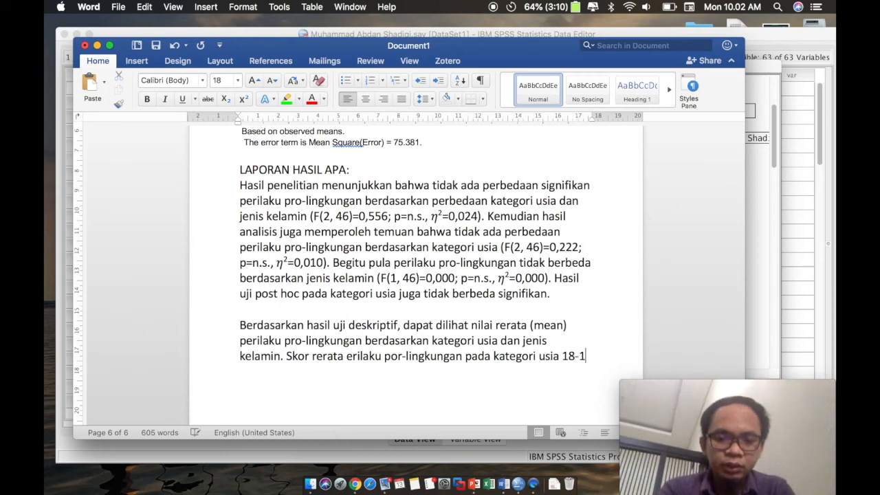
{"action": "type", "text": "9 tahun sebesar"}
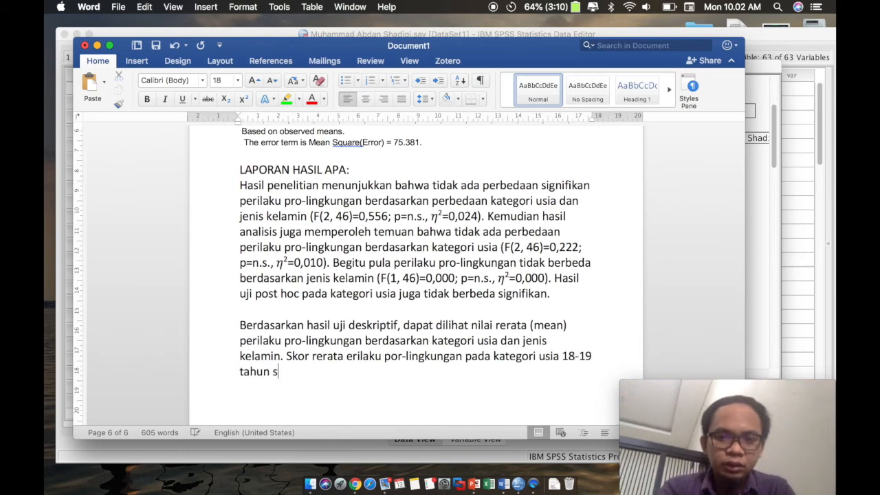
{"action": "left_click", "coordinate": [346, 355]}
{"action": "type", "text": "p"}
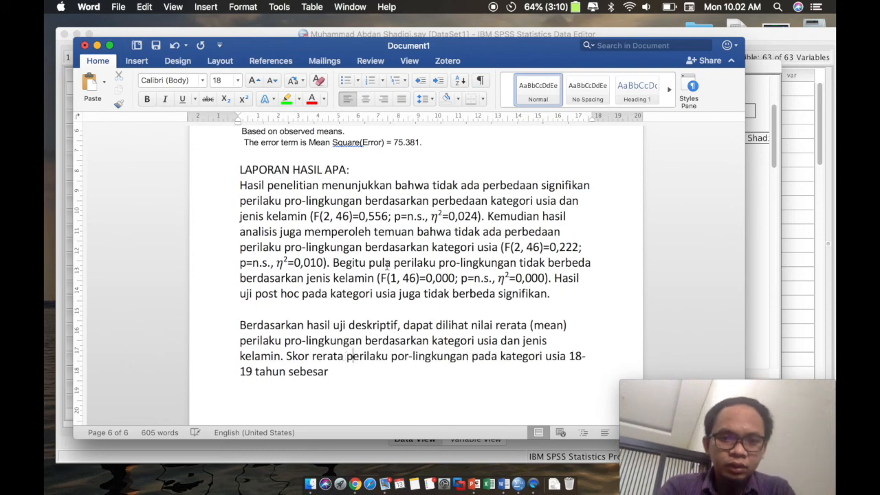
Step: Copy the Mean and Std. Error values of all three age categories from the Kategori Usia estimated marginal means table
{"action": "scroll", "coordinate": [388, 266], "scroll_direction": "up", "scroll_amount": 5}
{"action": "scroll", "coordinate": [387, 266], "scroll_direction": "up", "scroll_amount": 15}
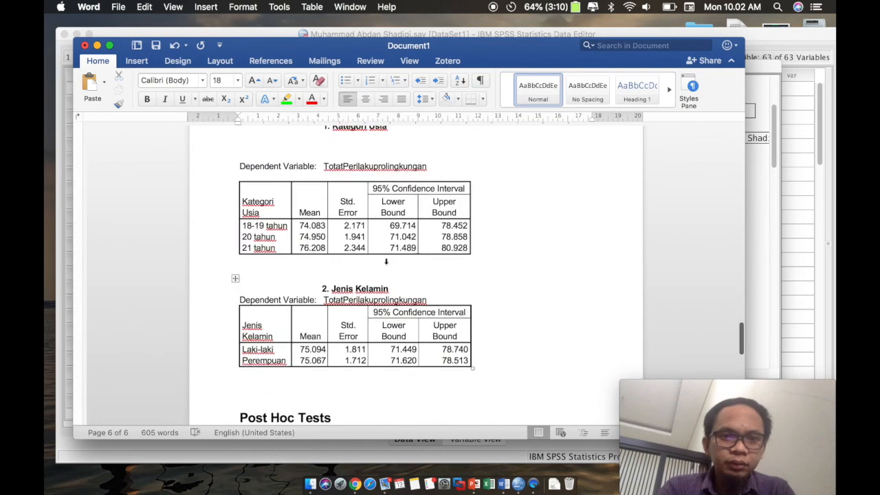
{"action": "scroll", "coordinate": [376, 270], "scroll_direction": "up", "scroll_amount": 2}
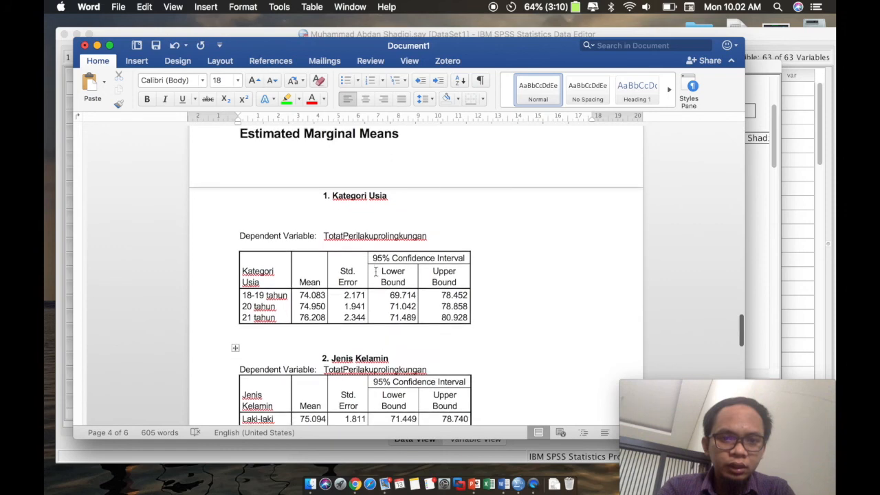
{"action": "scroll", "coordinate": [313, 294], "scroll_direction": "down", "scroll_amount": 3}
{"action": "left_click_drag", "start_coordinate": [300, 262], "coordinate": [351, 284]}
{"action": "key", "text": "super+c"}
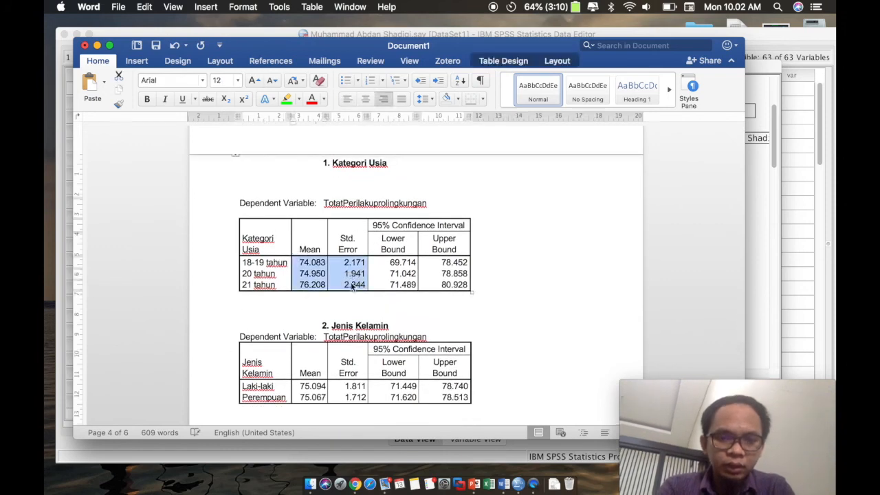
Step: Paste the copied means and standard errors on a new line below the sentence ending in "sebesar", and return the cursor to that sentence's end
{"action": "scroll", "coordinate": [351, 283], "scroll_direction": "down", "scroll_amount": 5}
{"action": "scroll", "coordinate": [350, 283], "scroll_direction": "down", "scroll_amount": 12}
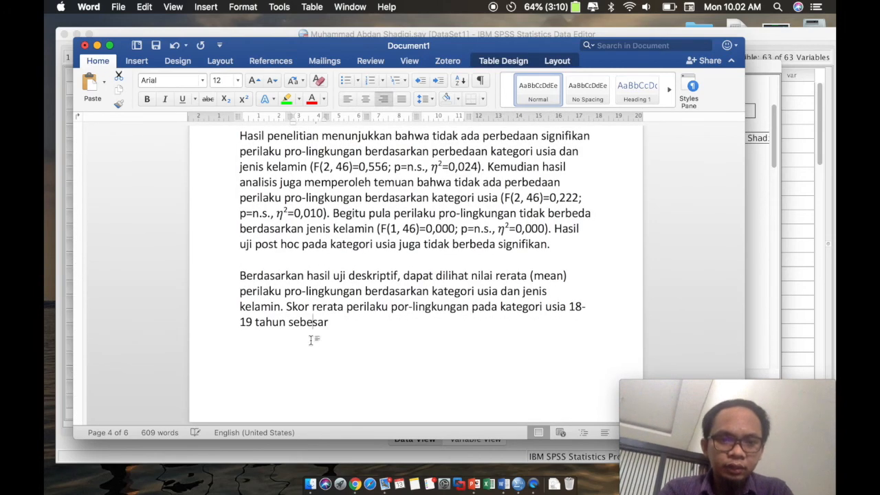
{"action": "left_click", "coordinate": [335, 322]}
{"action": "key", "text": "Return"}
{"action": "key", "text": "super+v"}
{"action": "left_click", "coordinate": [341, 319]}
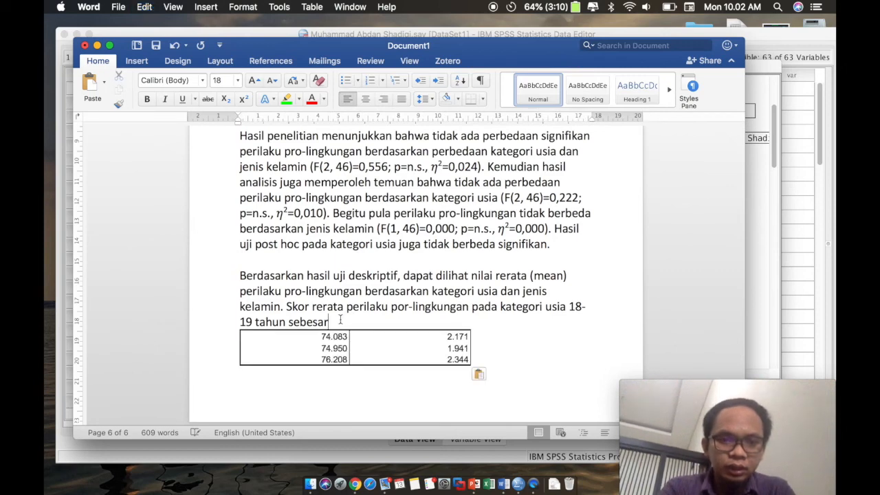
Step: Continue the descriptive sentence after "sebesar" with "M=76,208 (SD="
{"action": "type", "text": "76"}
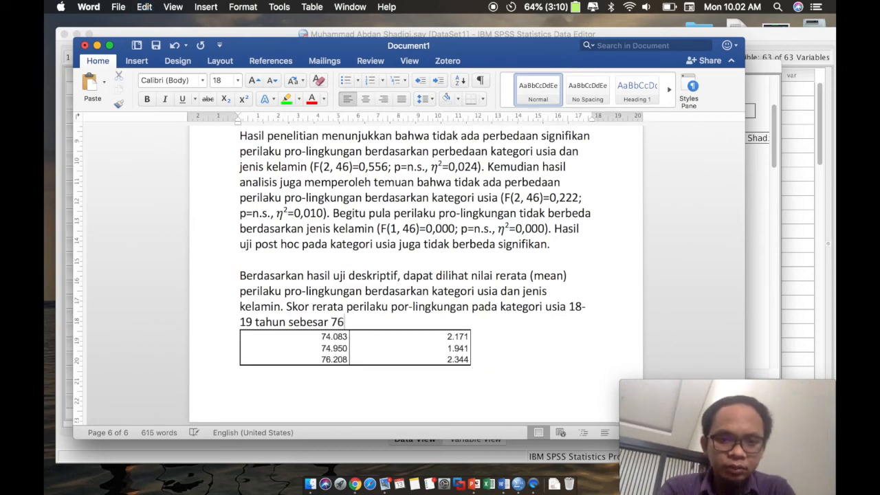
{"action": "type", "text": ","}
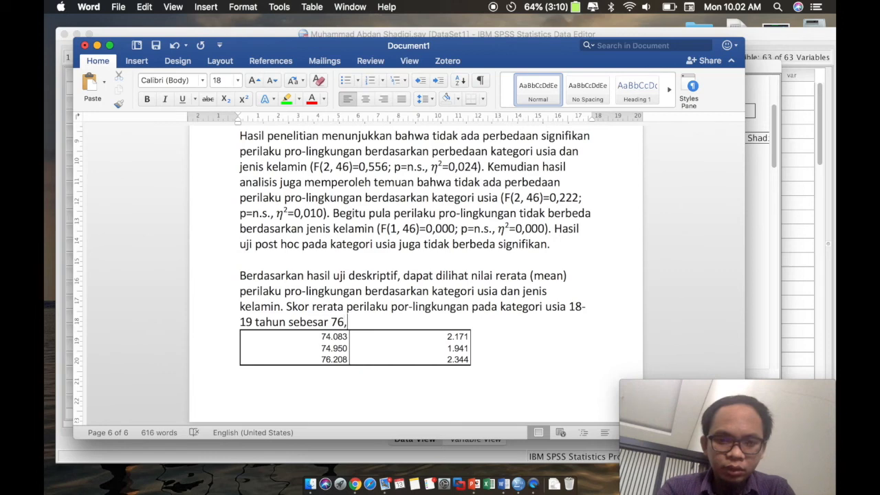
{"action": "type", "text": "208 (SD="}
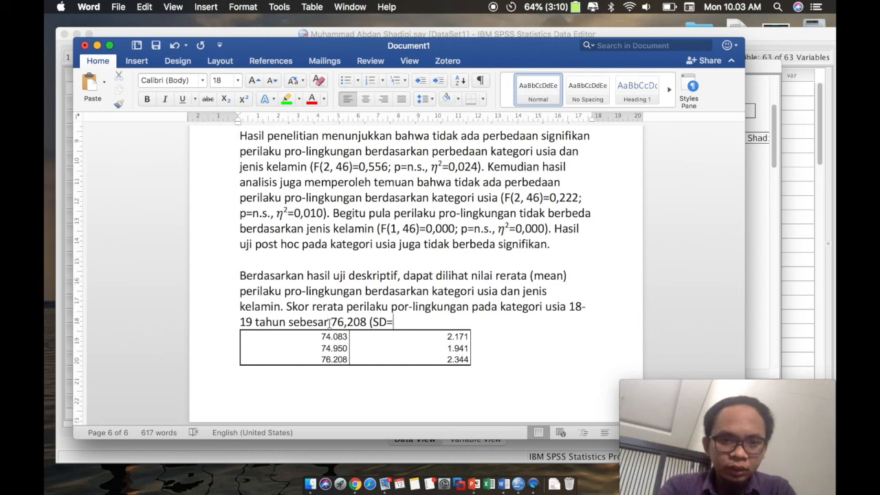
{"action": "left_click", "coordinate": [330, 322]}
{"action": "type", "text": "M="}
Step: Italicize M and SD in the first descriptive result and complete it with "2,344),"
{"action": "left_click_drag", "start_coordinate": [332, 321], "coordinate": [344, 322]}
{"action": "key", "text": "super+i"}
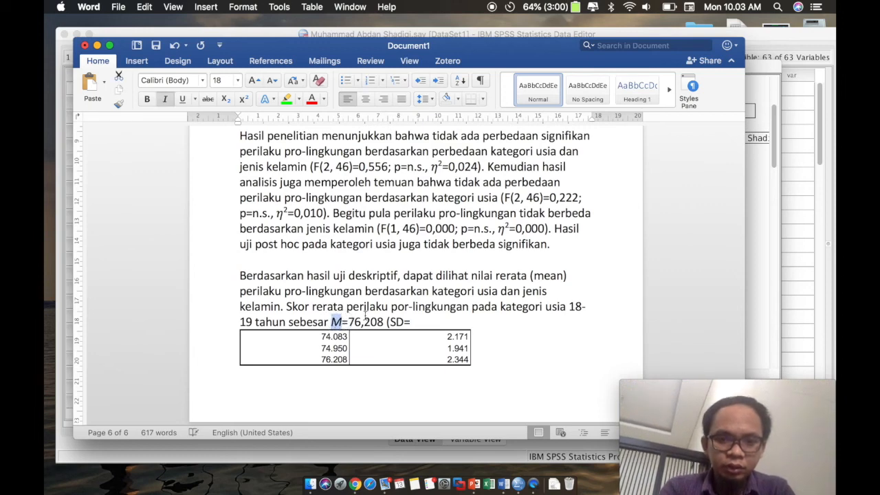
{"action": "mouse_move", "coordinate": [392, 321]}
{"action": "left_mouse_down"}
{"action": "mouse_move", "coordinate": [410, 322]}
{"action": "mouse_move", "coordinate": [399, 321]}
{"action": "left_mouse_up"}
{"action": "key", "text": "super+i"}
{"action": "left_click", "coordinate": [401, 326]}
{"action": "left_click", "coordinate": [414, 323]}
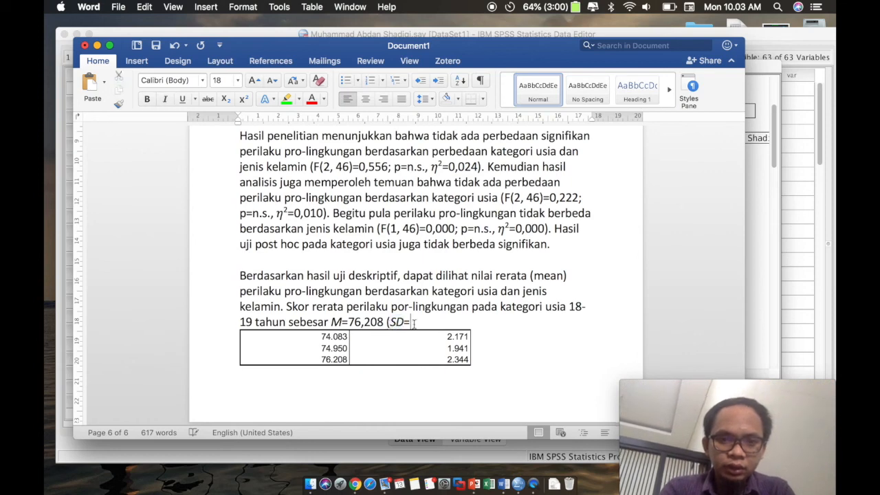
{"action": "type", "text": "2,"}
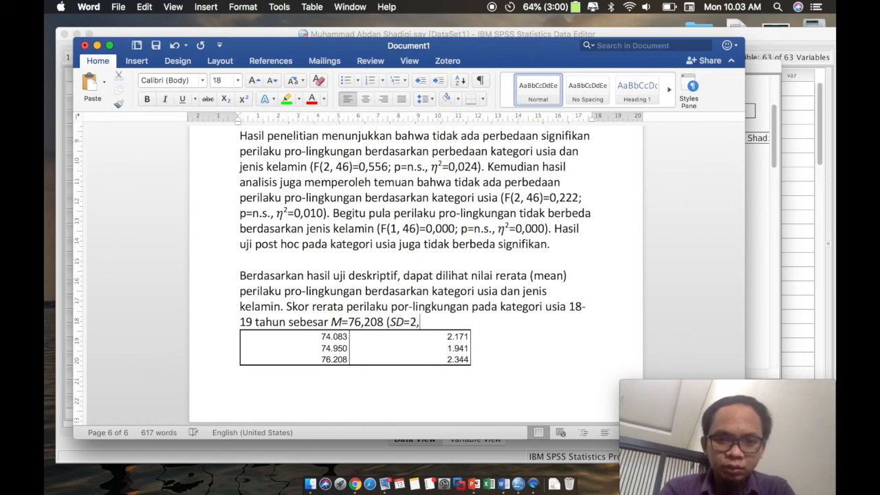
{"action": "type", "text": "344),"}
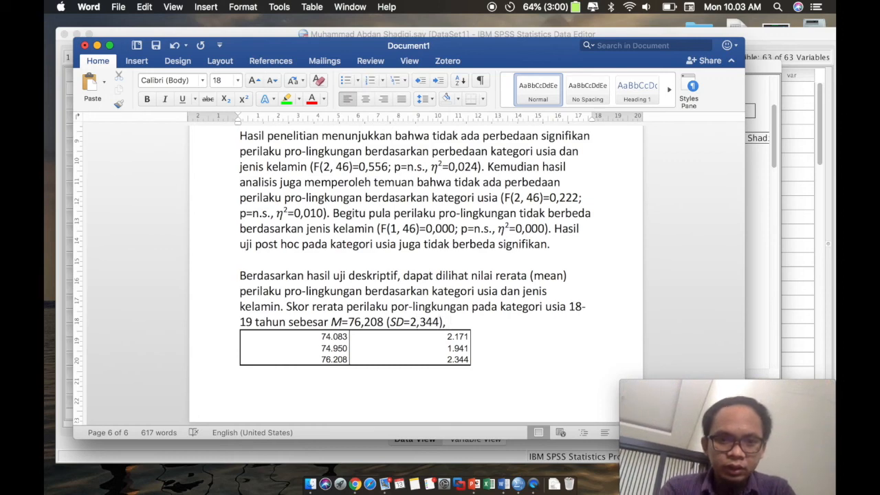
Step: Replace the age category "18-19" in the descriptive sentence with "21"
{"action": "left_click", "coordinate": [569, 307]}
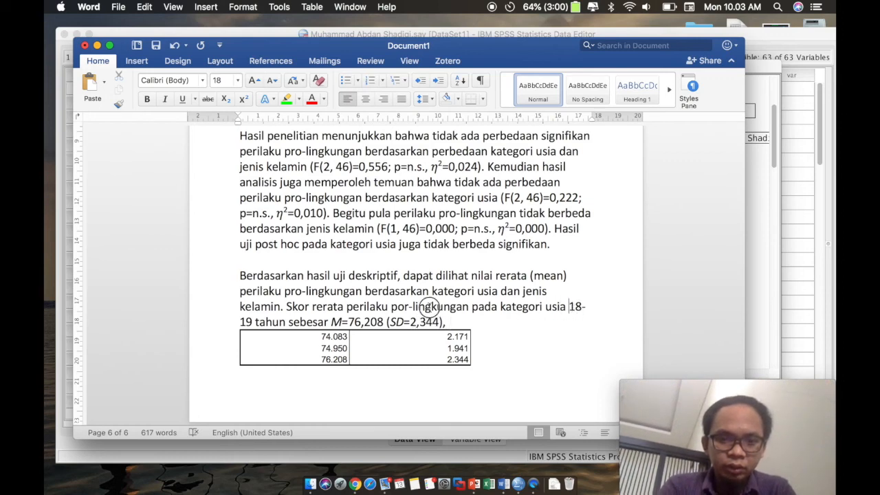
{"action": "left_click", "coordinate": [251, 322], "text": "shift"}
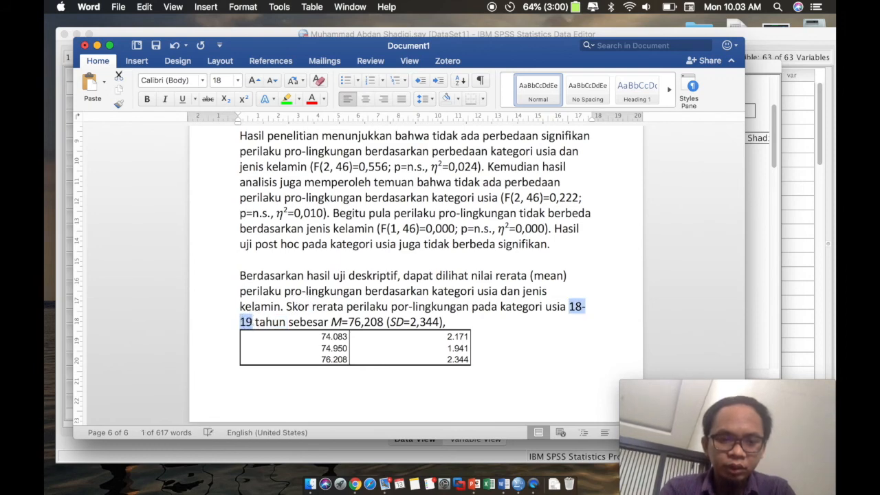
{"action": "type", "text": "21"}
Step: Add "20 tahun sebesar M=74,950 (SD=1,941), dan" to the end of the descriptive sentence
{"action": "left_click", "coordinate": [459, 322]}
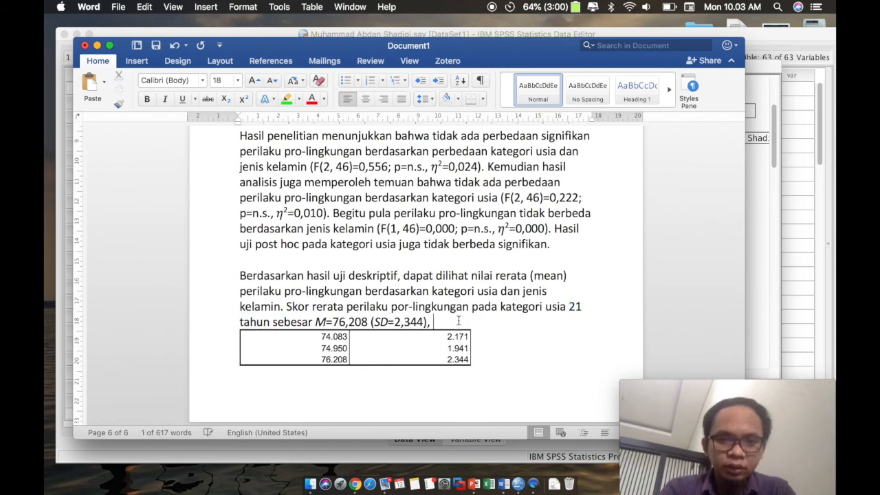
{"action": "type", "text": "20 tahu"}
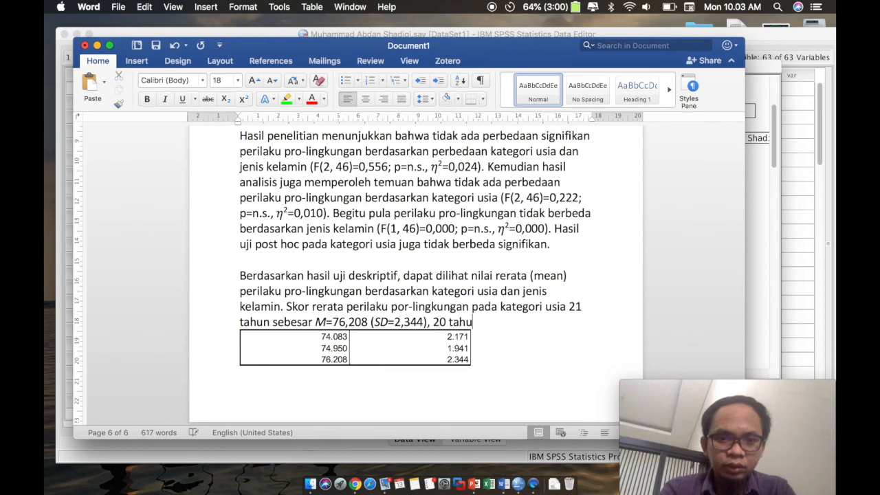
{"action": "type", "text": "n sebesar M"}
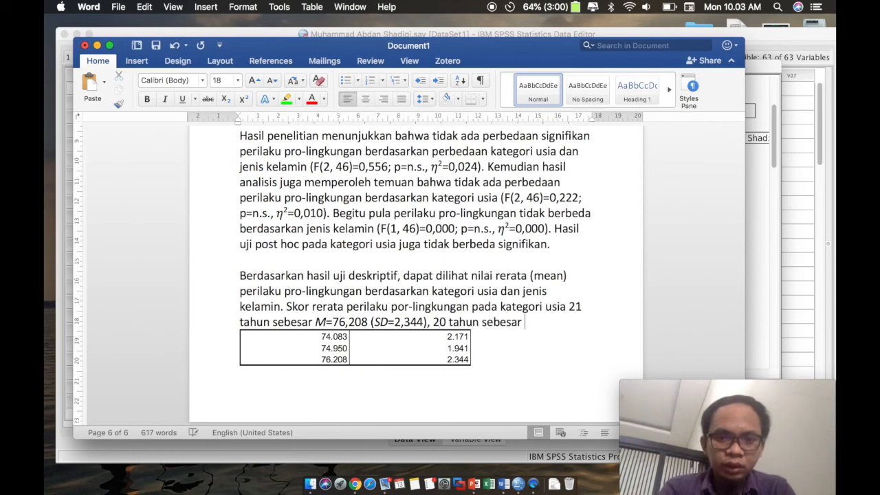
{"action": "type", "text": "=7"}
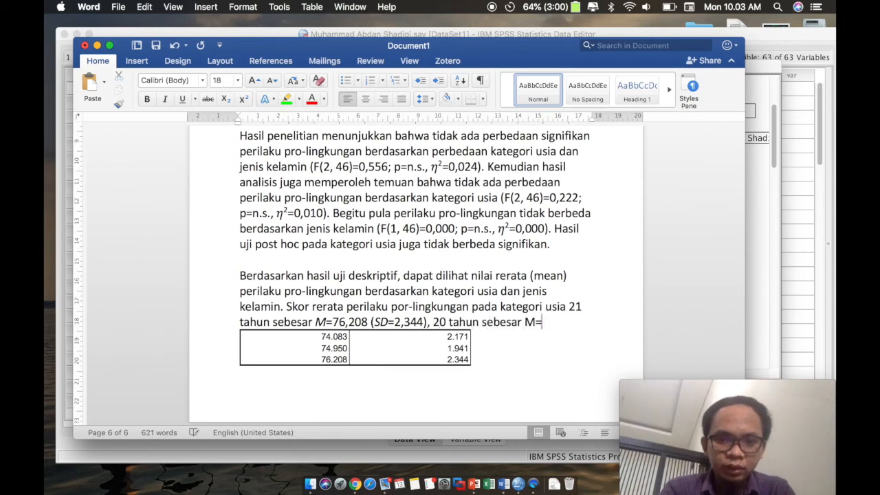
{"action": "type", "text": "4,950"}
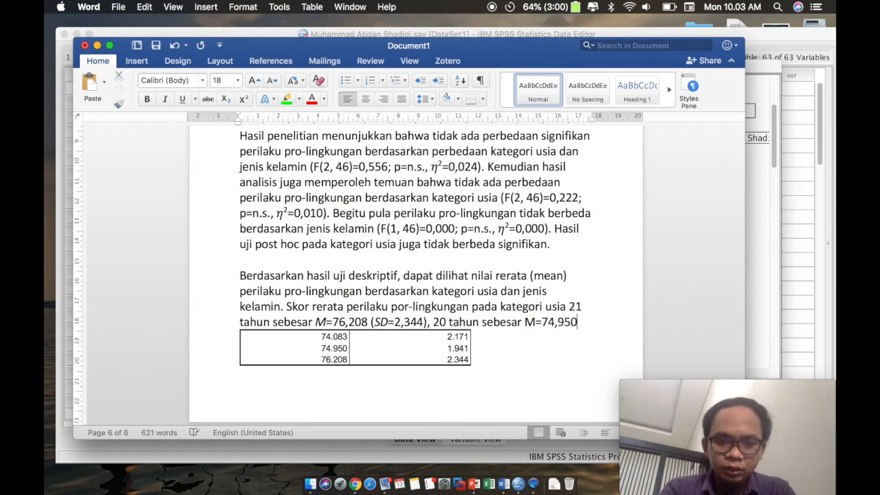
{"action": "type", "text": " (SD"}
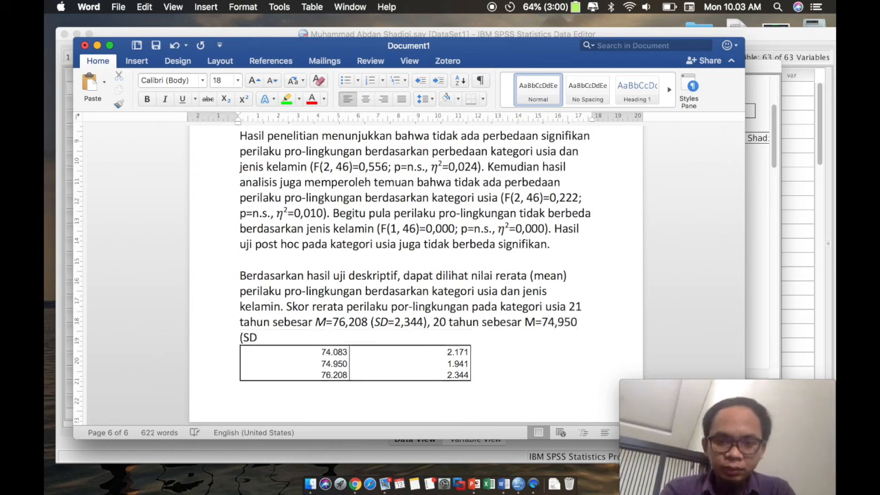
{"action": "type", "text": "=2"}
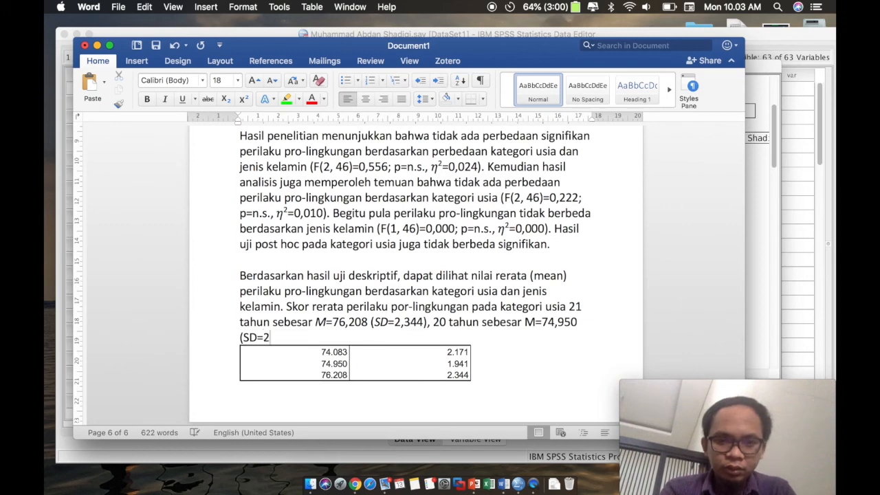
{"action": "key", "text": "BackSpace"}
{"action": "type", "text": "1,94"}
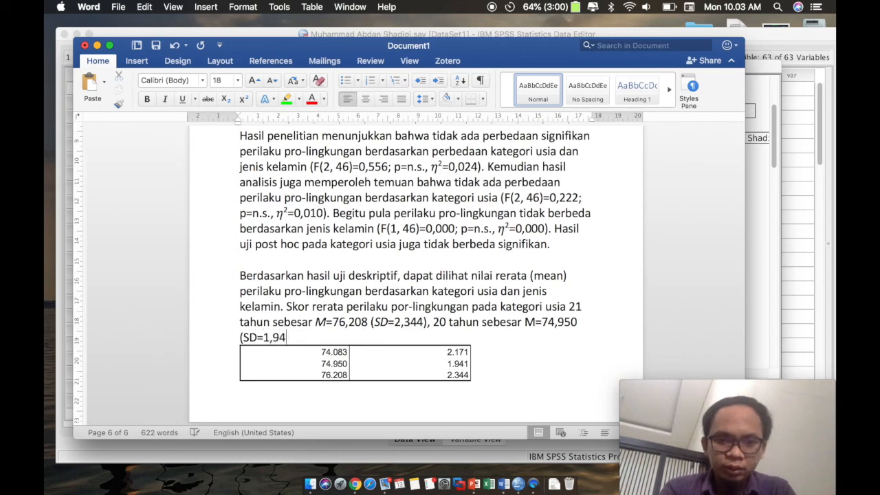
{"action": "type", "text": "1), dan "}
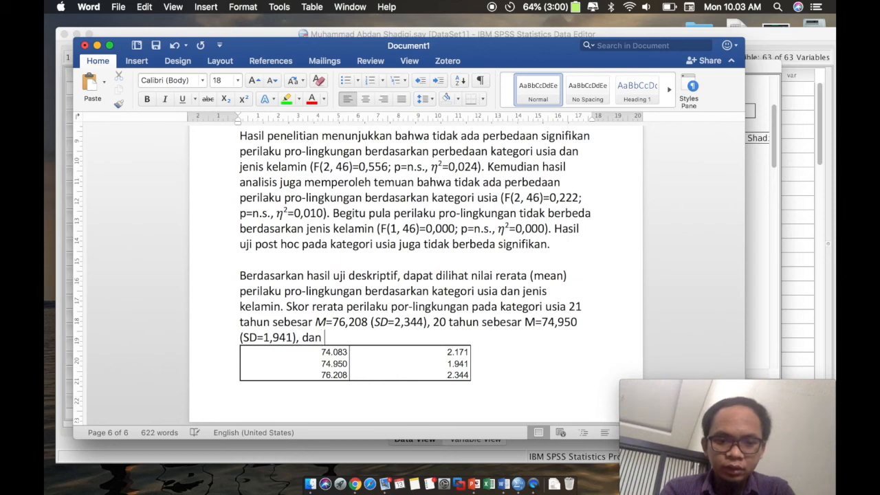
Step: Continue the sentence with "18-19 tahun sebesar M=74,083"
{"action": "type", "text": "18-19 tahun "}
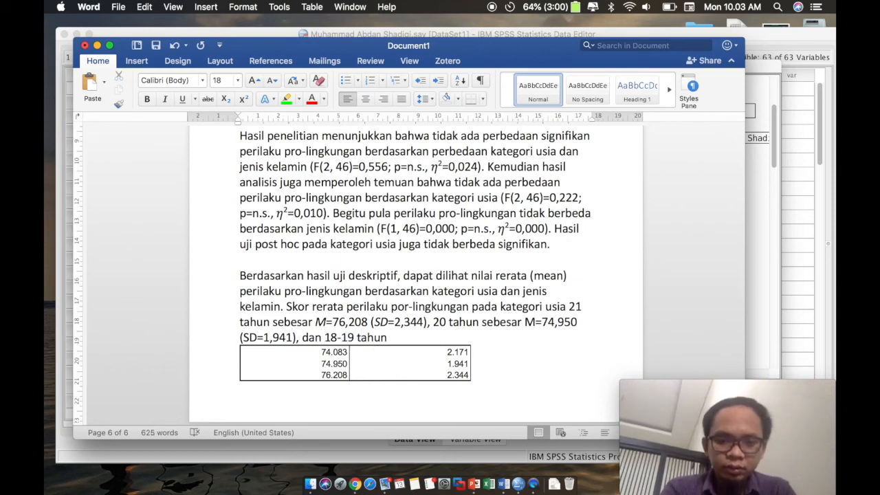
{"action": "type", "text": "M="}
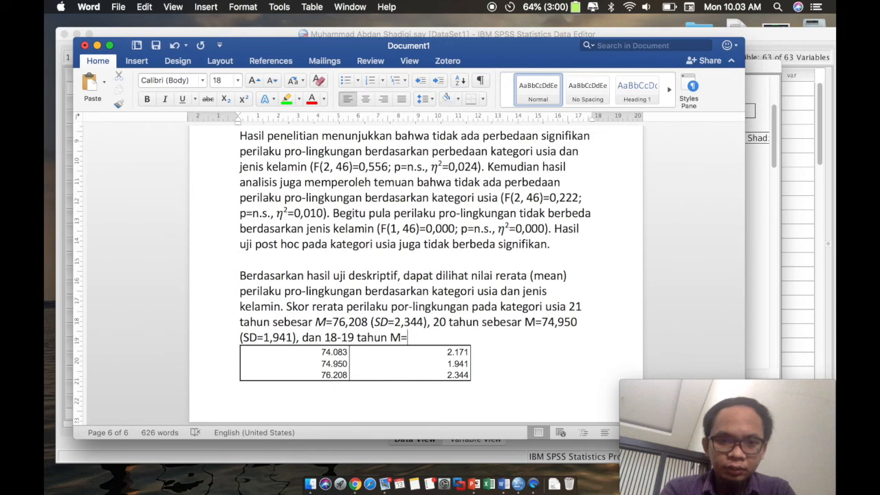
{"action": "key", "text": "BackSpace"}
{"action": "key", "text": "BackSpace"}
{"action": "key", "text": "BackSpace"}
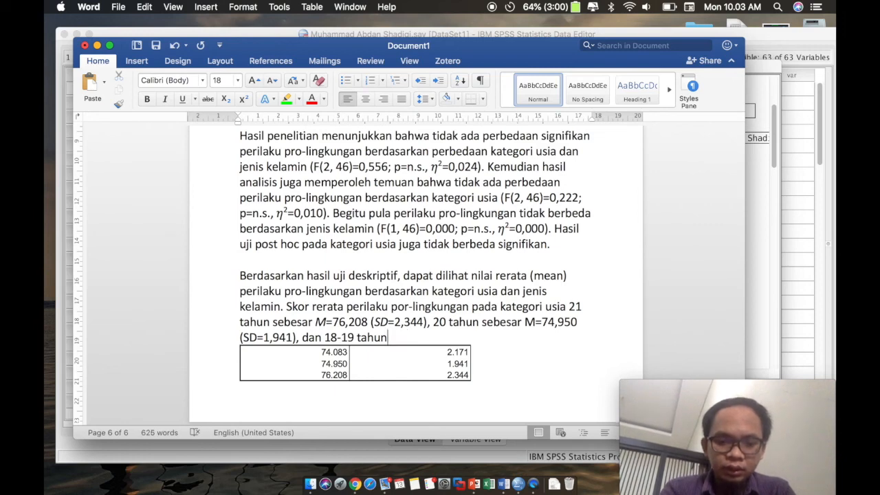
{"action": "type", "text": "sebesar M"}
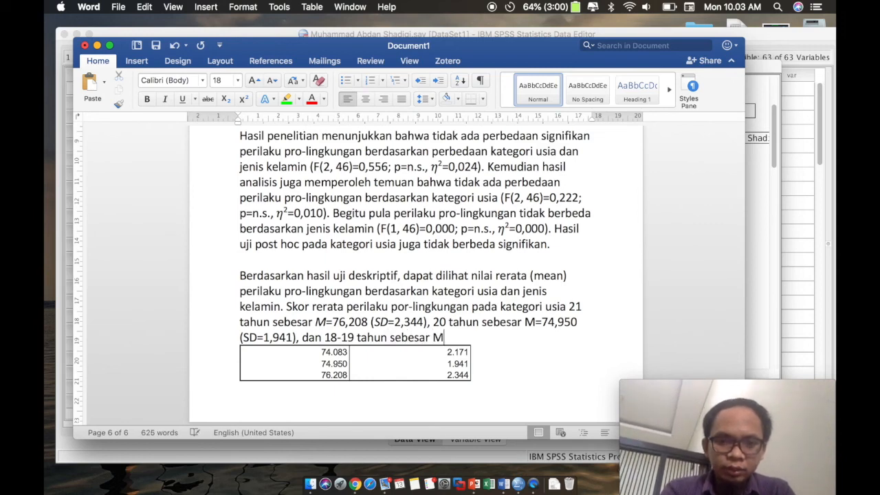
{"action": "type", "text": "=74,-83"}
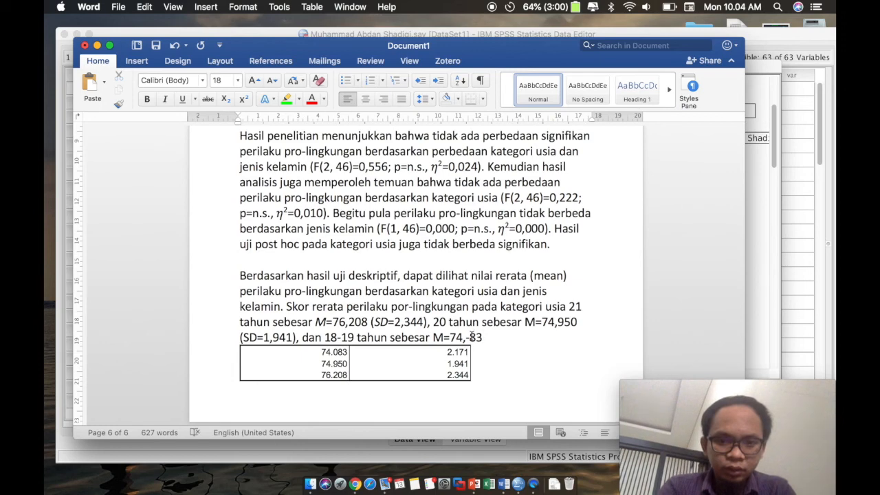
{"action": "left_click", "coordinate": [470, 337]}
{"action": "key", "text": "BackSpace"}
{"action": "type", "text": "0"}
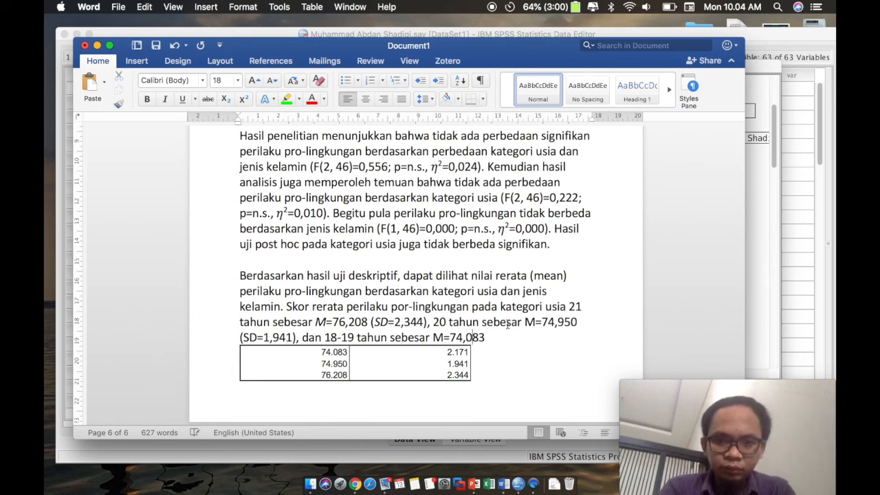
Step: Add "(SD=2,171)" after the mean of the 18-19 age category
{"action": "left_click", "coordinate": [507, 335]}
{"action": "type", "text": "(SD"}
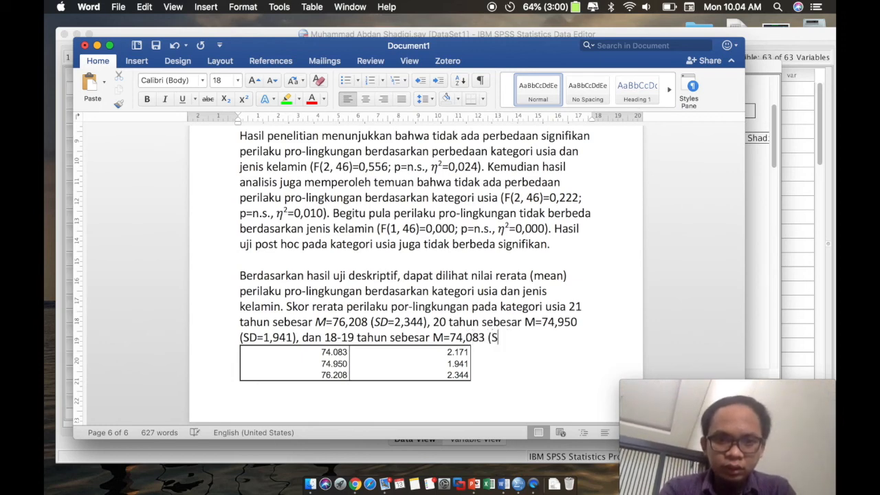
{"action": "type", "text": "="}
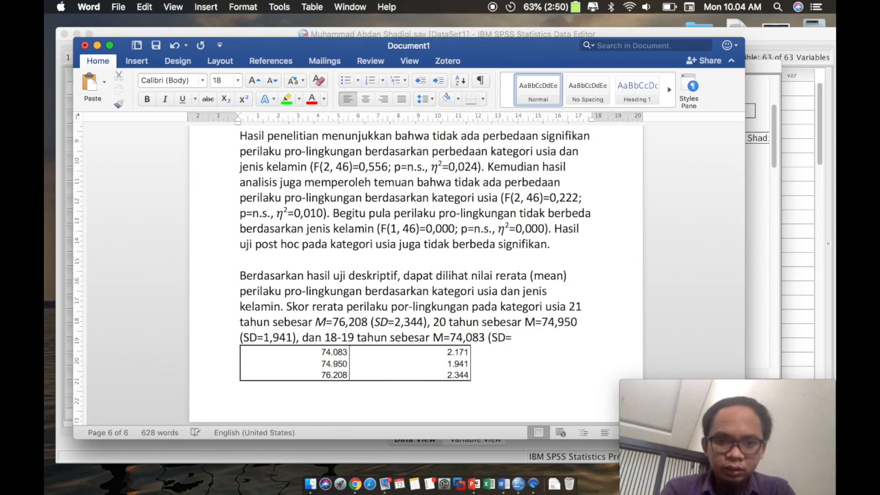
{"action": "type", "text": "2,171)"}
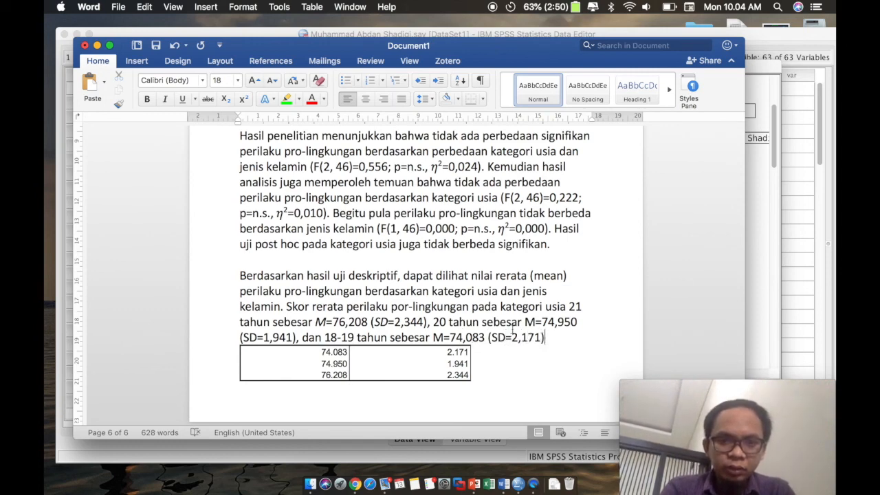
Step: Italicize the M and SD symbols in the results for the 20 and 18-19 age categories
{"action": "double_click", "coordinate": [438, 338]}
{"action": "key", "text": "super+i"}
{"action": "double_click", "coordinate": [530, 322]}
{"action": "key", "text": "super+i"}
{"action": "key", "text": "super+i"}
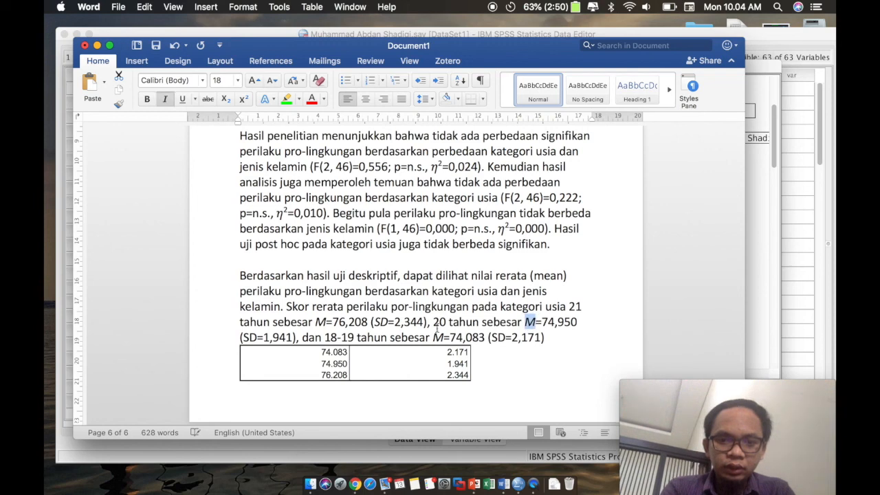
{"action": "left_click", "coordinate": [246, 337]}
{"action": "left_click_drag", "start_coordinate": [242, 337], "coordinate": [255, 338]}
{"action": "key", "text": "super+i"}
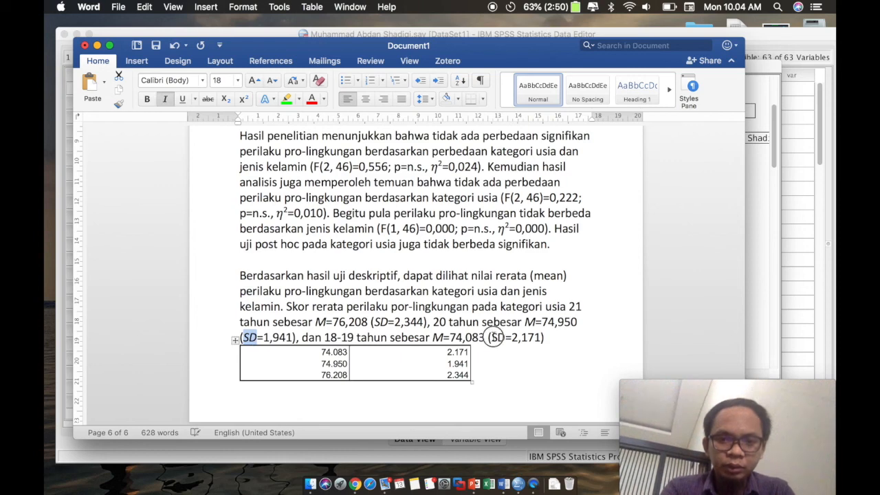
{"action": "left_click_drag", "start_coordinate": [491, 337], "coordinate": [504, 340]}
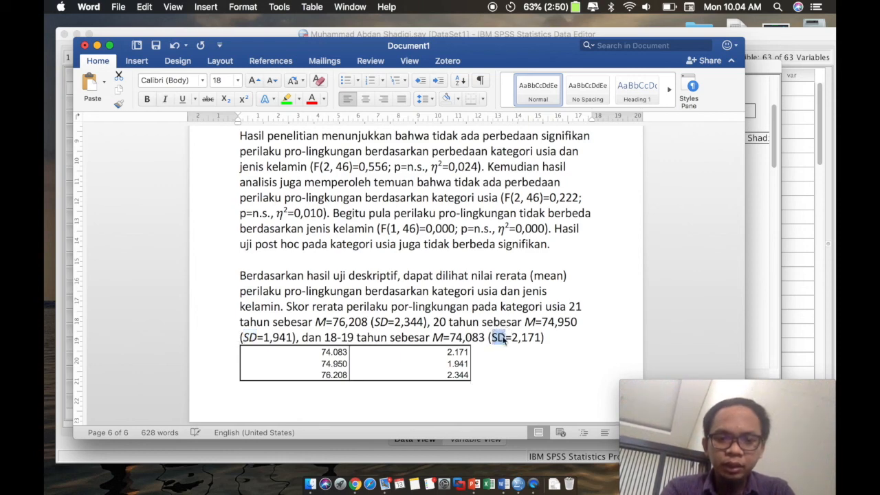
{"action": "key", "text": "super+i"}
Step: Delete the pasted table of means and standard errors below the paragraph
{"action": "left_click", "coordinate": [280, 353]}
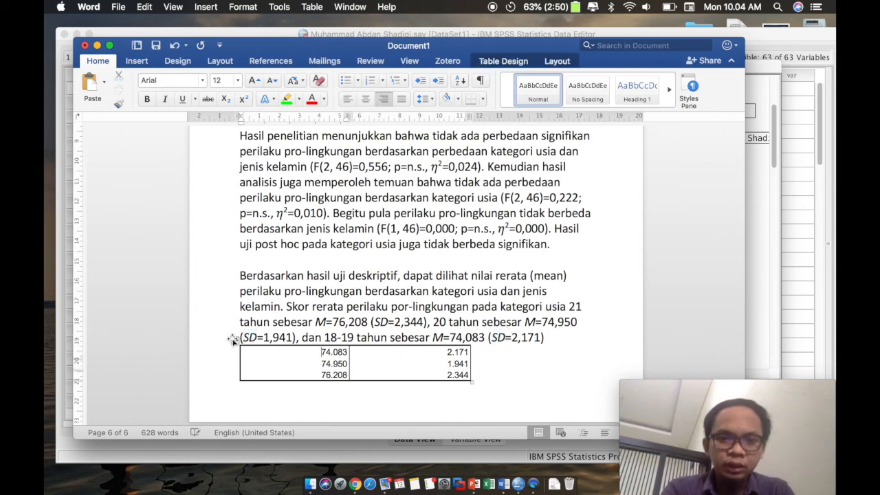
{"action": "left_click", "coordinate": [233, 342]}
{"action": "key", "text": "BackSpace"}
Step: End the age category sentence with a period and begin a new one with "Pada jenis kelamin, skor rerata perilaku"
{"action": "left_click", "coordinate": [556, 337]}
{"action": "type", "text": ". P"}
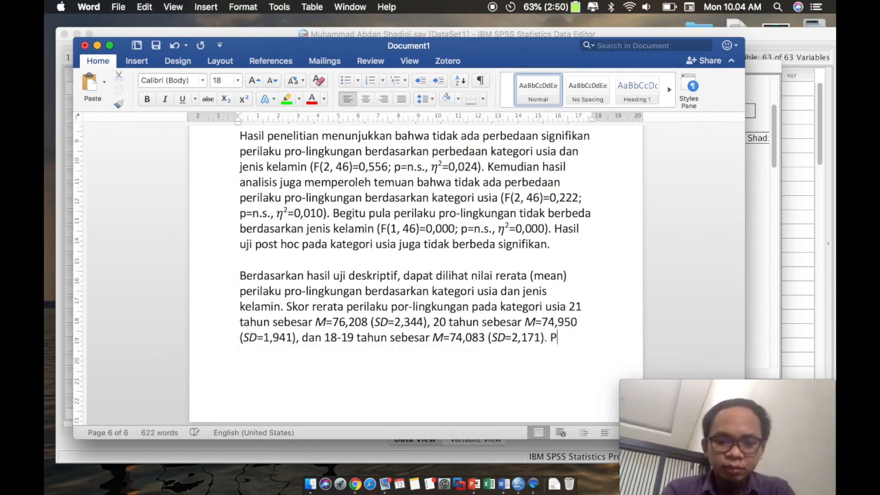
{"action": "type", "text": "ada jenis kelamin, "}
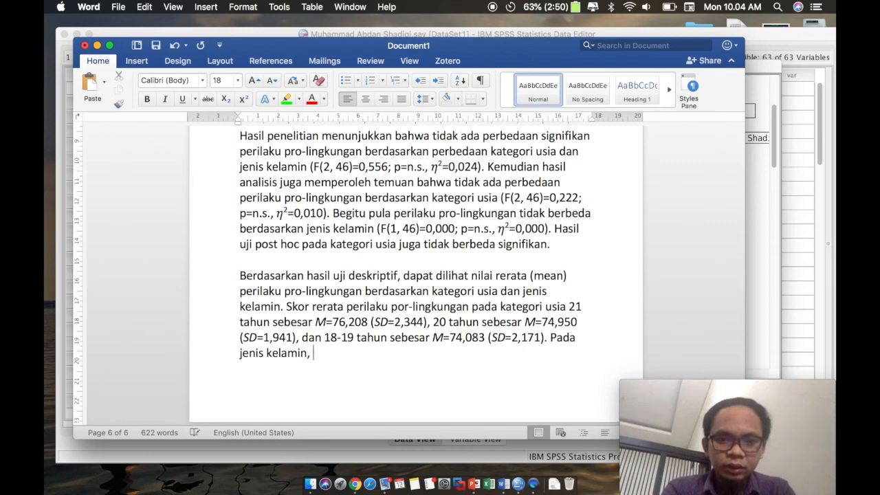
{"action": "type", "text": "perilaku pe"}
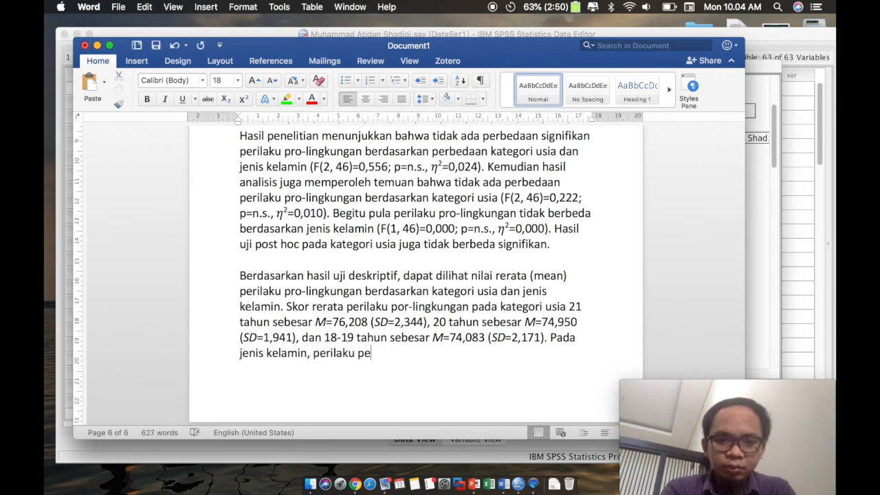
{"action": "type", "text": "r"}
{"action": "left_click", "coordinate": [315, 352]}
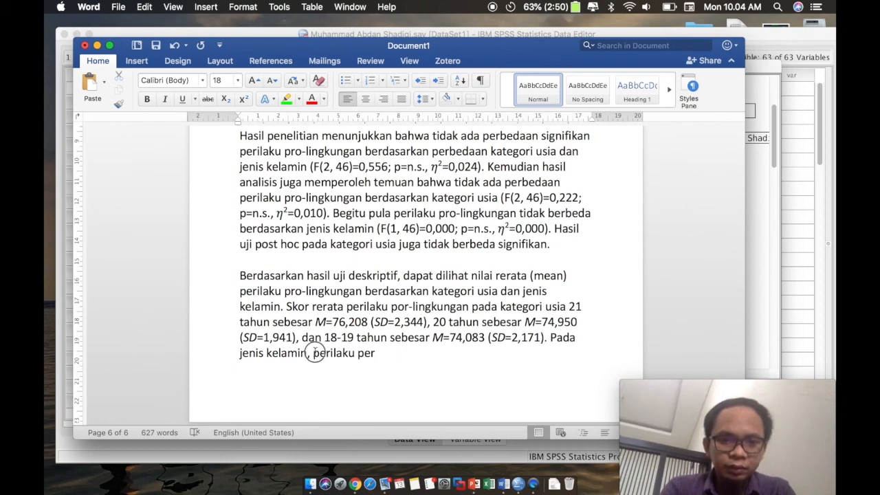
{"action": "type", "text": "sko"}
{"action": "key", "text": "BackSpace"}
{"action": "type", "text": "r rerata"}
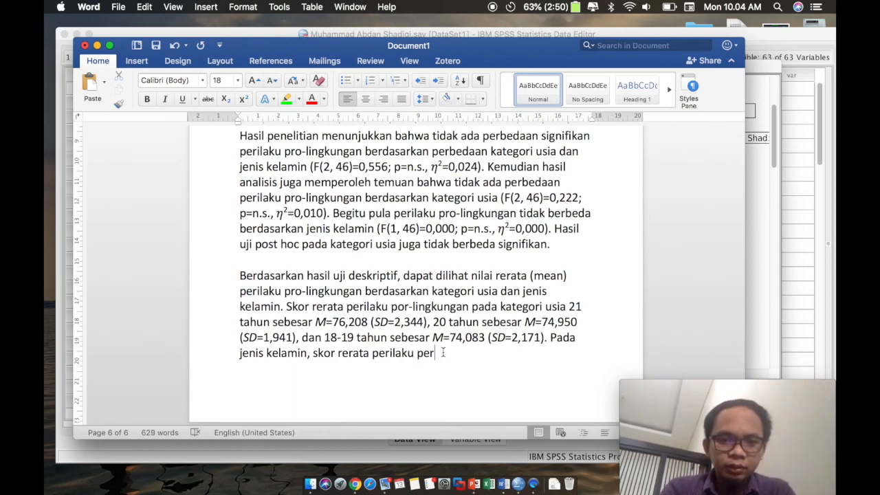
Step: Continue the gender sentence with "perilaku pro-lingkungan laki—laki sebesar M="
{"action": "type", "text": " oa"}
{"action": "key", "text": "BackSpace"}
{"action": "key", "text": "BackSpace"}
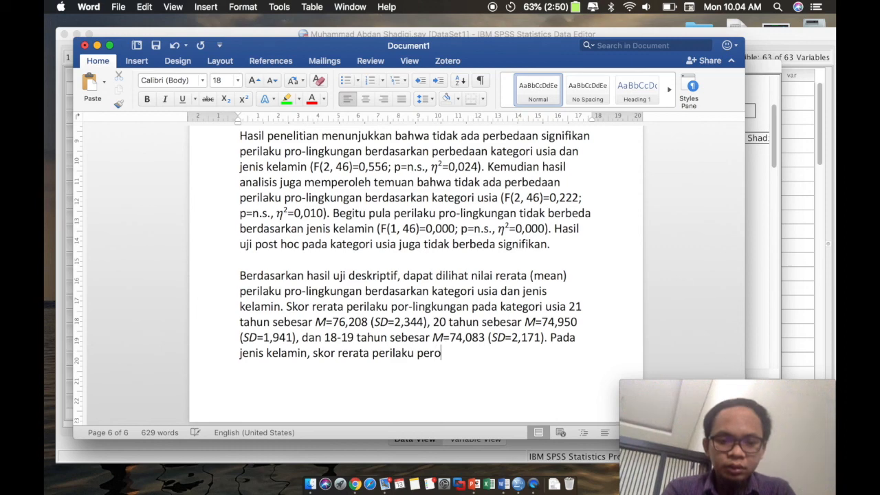
{"action": "type", "text": "ilaku pe"}
{"action": "key", "text": "BackSpace"}
{"action": "type", "text": "ro-lingku"}
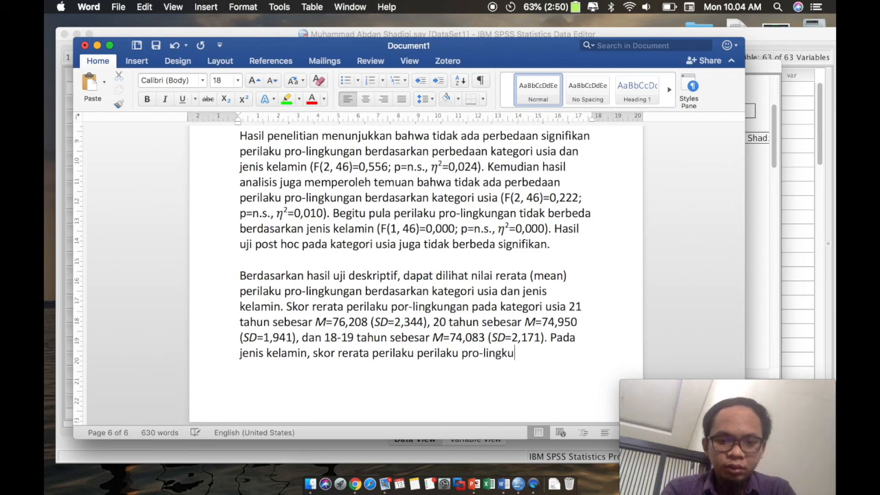
{"action": "type", "text": "ngan laki--"}
{"action": "type", "text": "laki sebesa"}
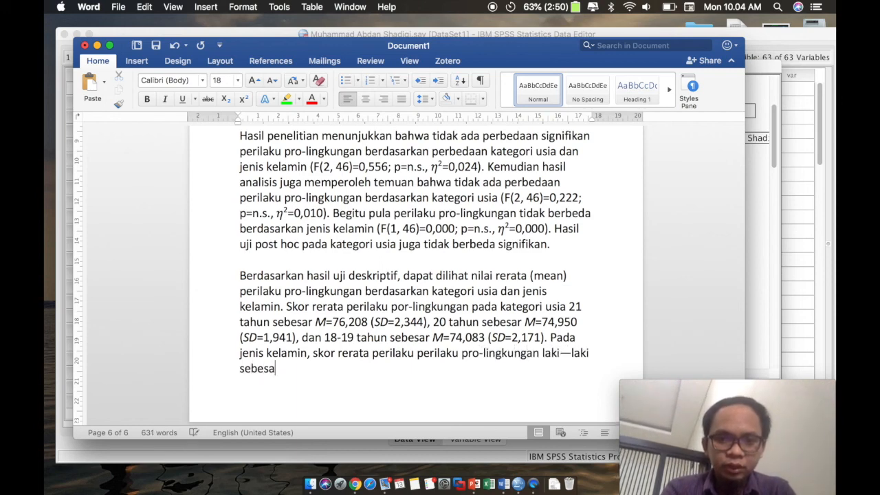
{"action": "type", "text": "r M="}
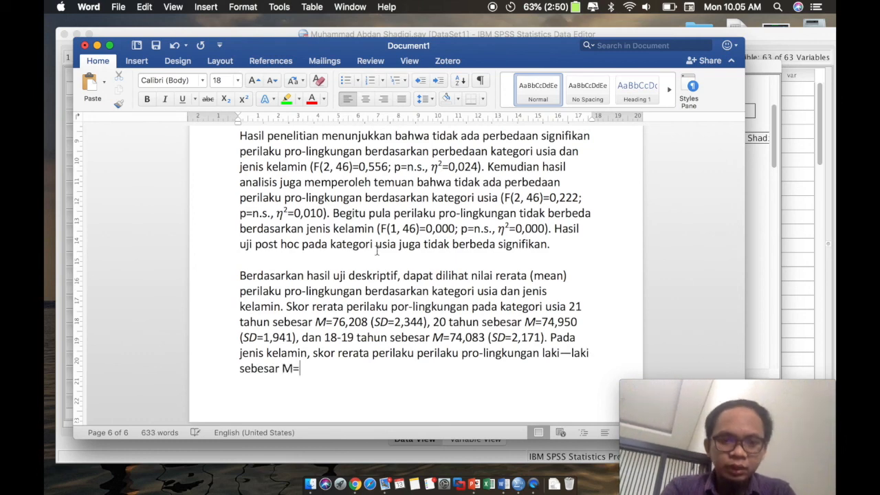
Step: Copy the mean and standard error values from the Jenis Kelamin table and paste them below the descriptive paragraph
{"action": "scroll", "coordinate": [357, 232], "scroll_direction": "up", "scroll_amount": 10}
{"action": "scroll", "coordinate": [357, 233], "scroll_direction": "up", "scroll_amount": 8}
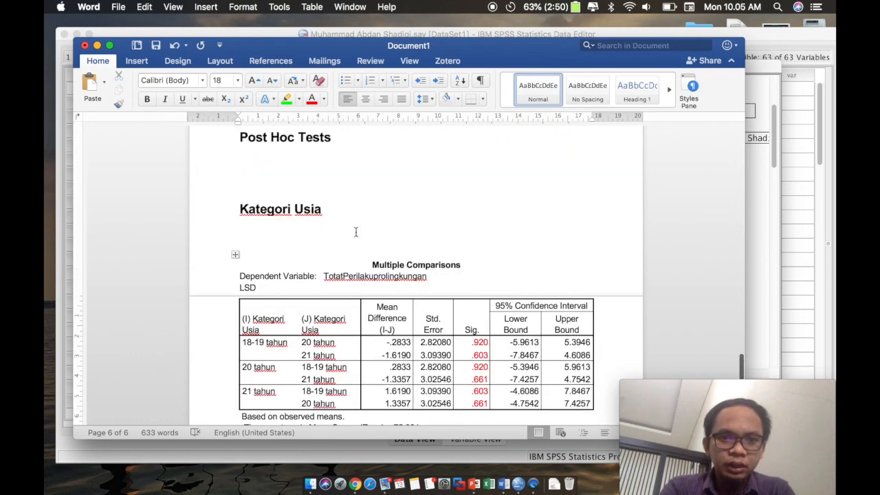
{"action": "scroll", "coordinate": [356, 232], "scroll_direction": "up", "scroll_amount": 1}
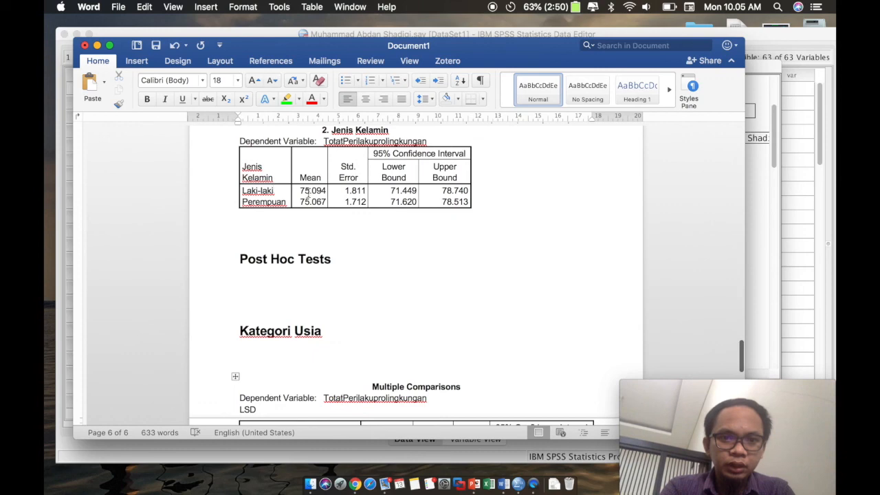
{"action": "left_click_drag", "start_coordinate": [301, 190], "coordinate": [358, 197]}
{"action": "key", "text": "super+c"}
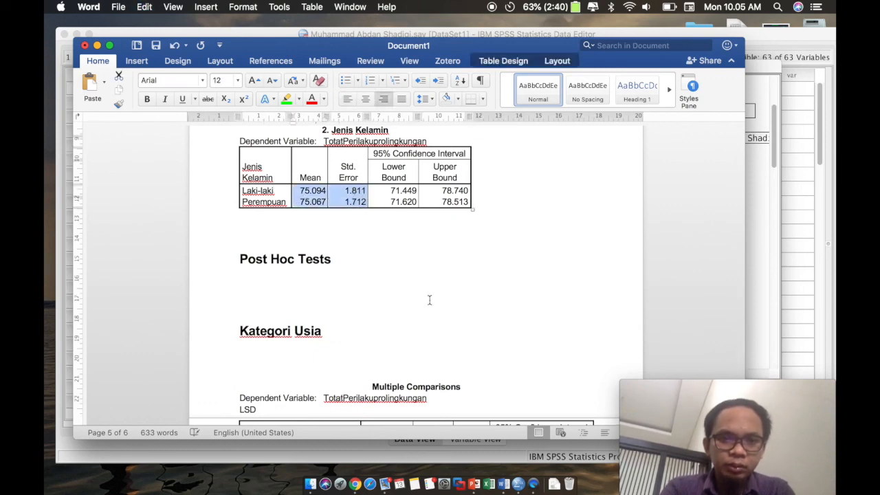
{"action": "scroll", "coordinate": [432, 305], "scroll_direction": "down", "scroll_amount": 15}
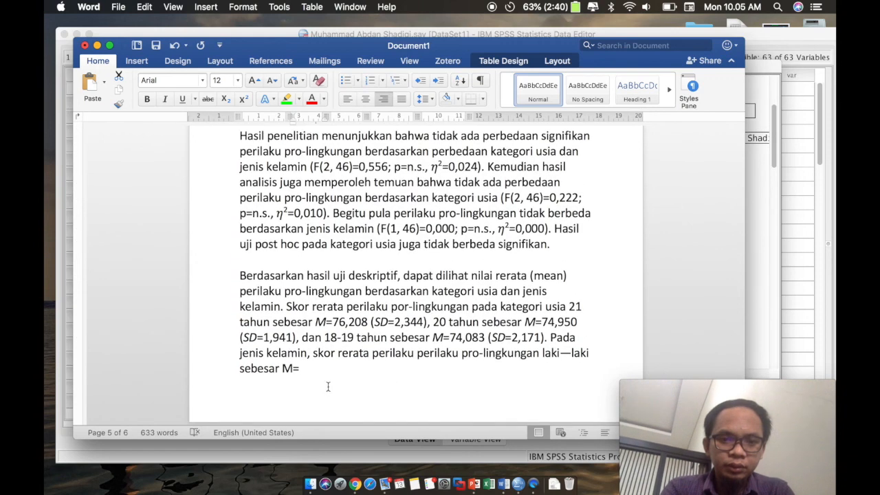
{"action": "left_click", "coordinate": [327, 380]}
{"action": "key", "text": "super+v"}
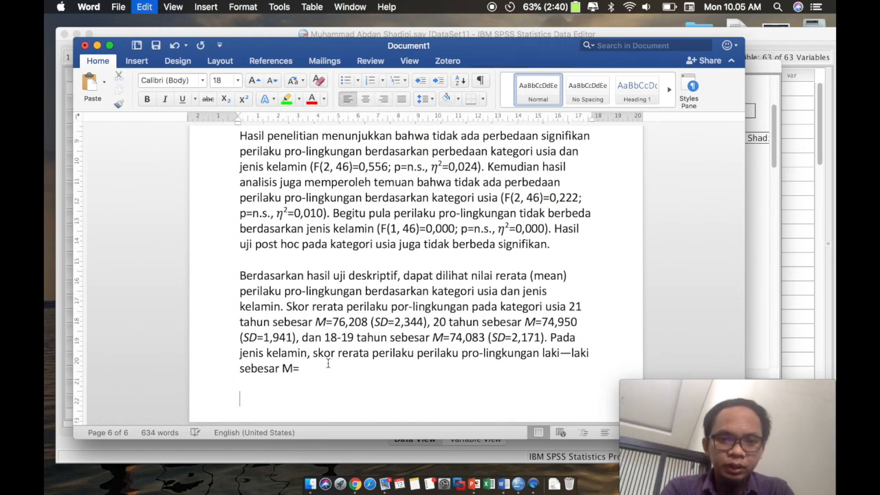
Step: Complete the laki-laki result with the mean "75,094" followed by "(SD=1,811)"
{"action": "left_click", "coordinate": [314, 343]}
{"action": "type", "text": "75"}
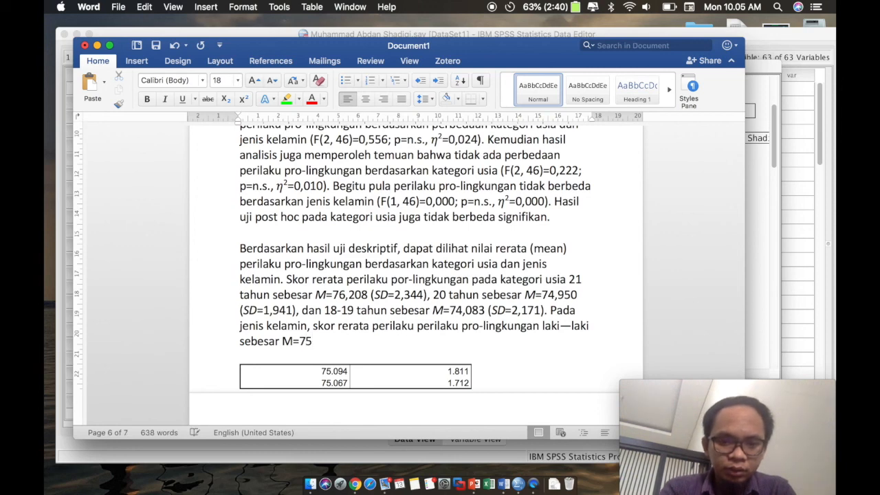
{"action": "type", "text": ",09"}
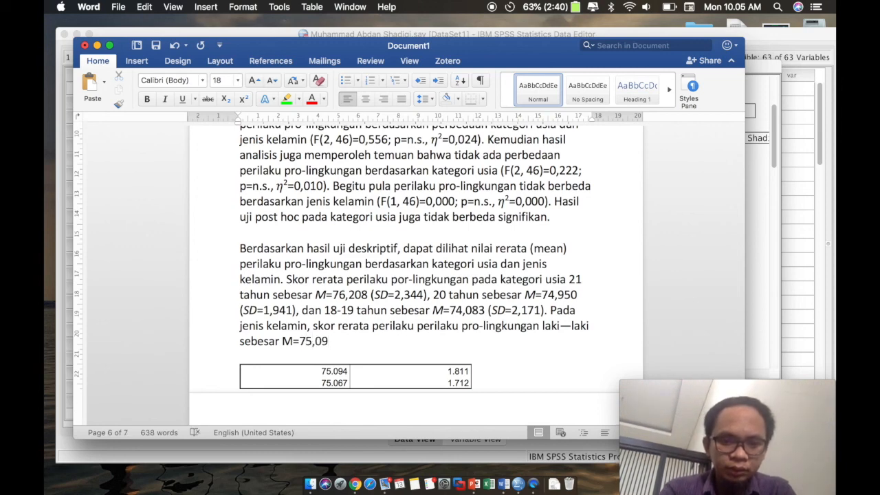
{"action": "type", "text": "4"}
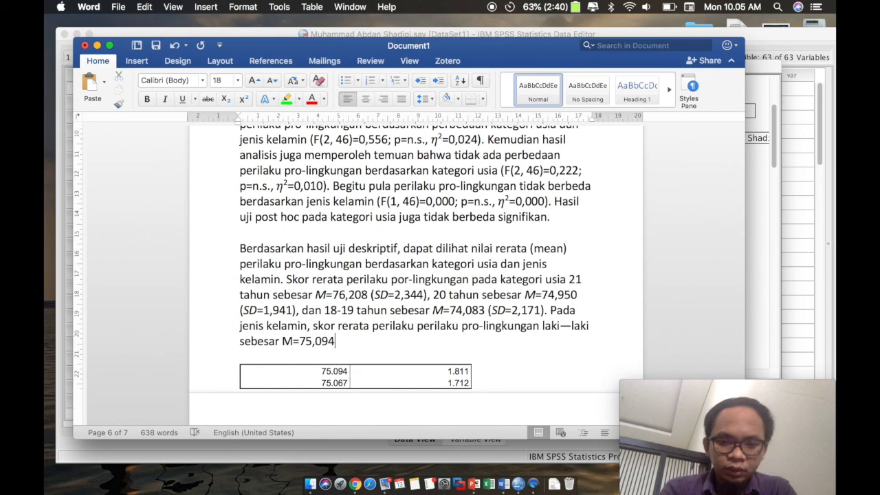
{"action": "type", "text": " (SD="}
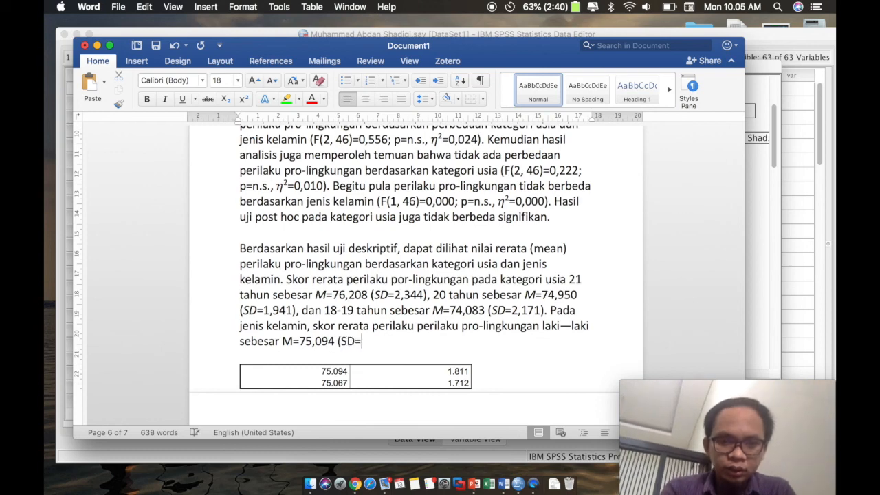
{"action": "type", "text": "1,1"}
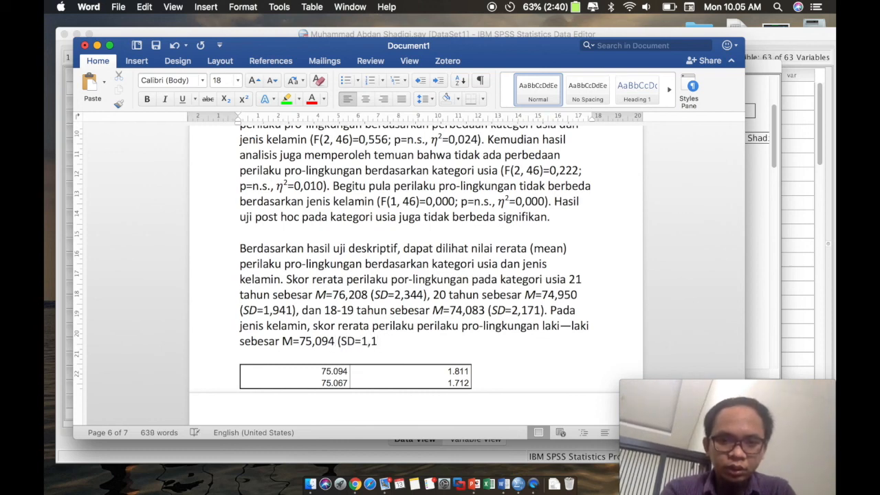
{"action": "key", "text": "BackSpace"}
{"action": "type", "text": "811),"}
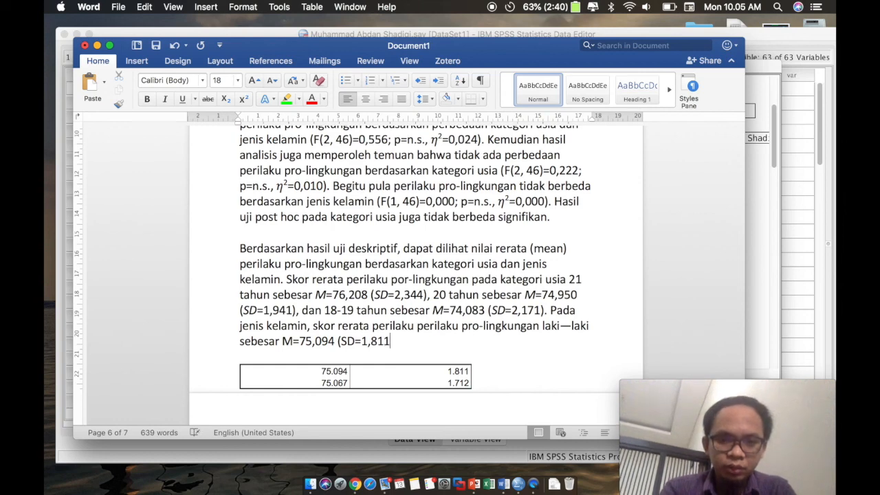
{"action": "key", "text": "BackSpace"}
Step: Finish the gender sentence with "dan perempuan sebesar M=75,067 (SD=1,712)."
{"action": "type", "text": "dan perempu"}
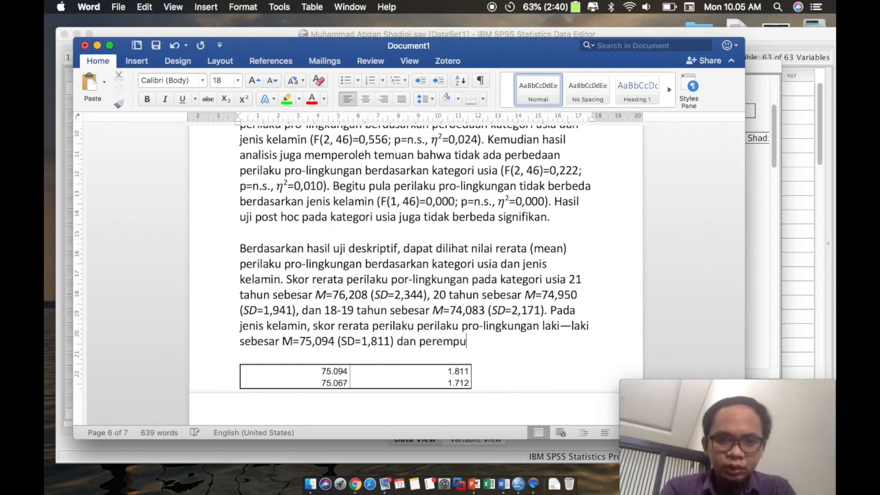
{"action": "type", "text": "an sebesar M"}
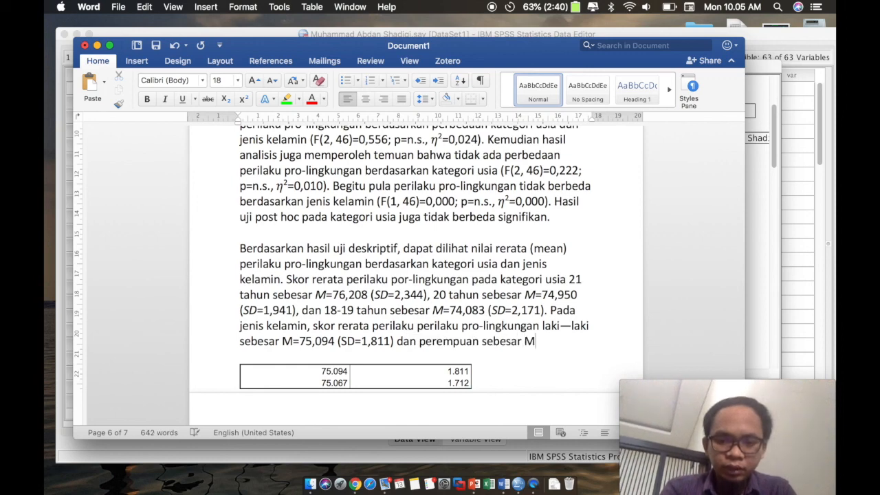
{"action": "type", "text": "=75"}
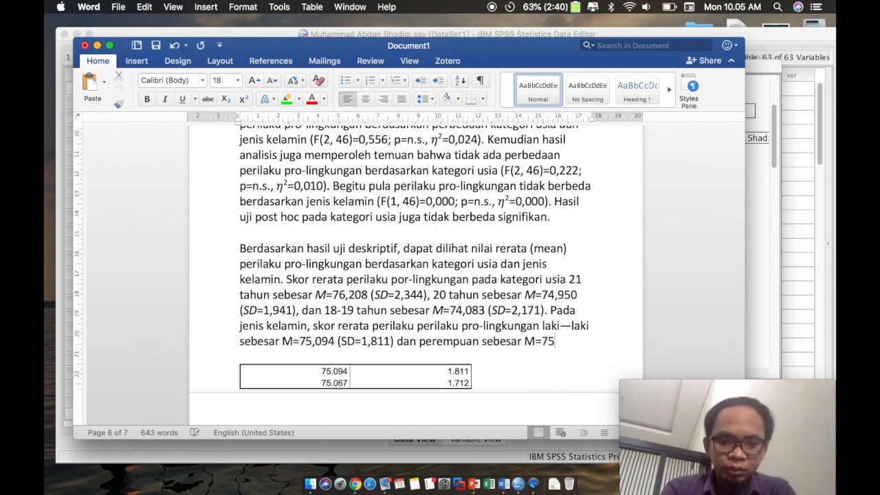
{"action": "type", "text": ",067"}
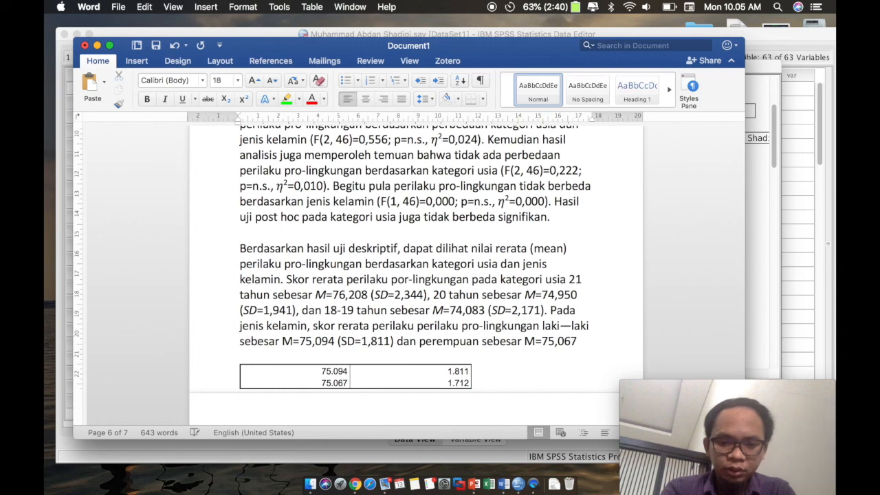
{"action": "type", "text": " (SD"}
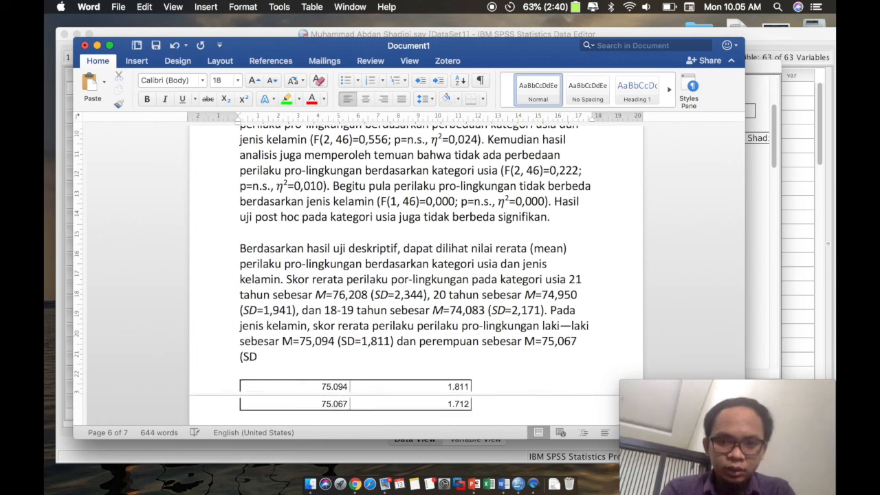
{"action": "type", "text": "=1"}
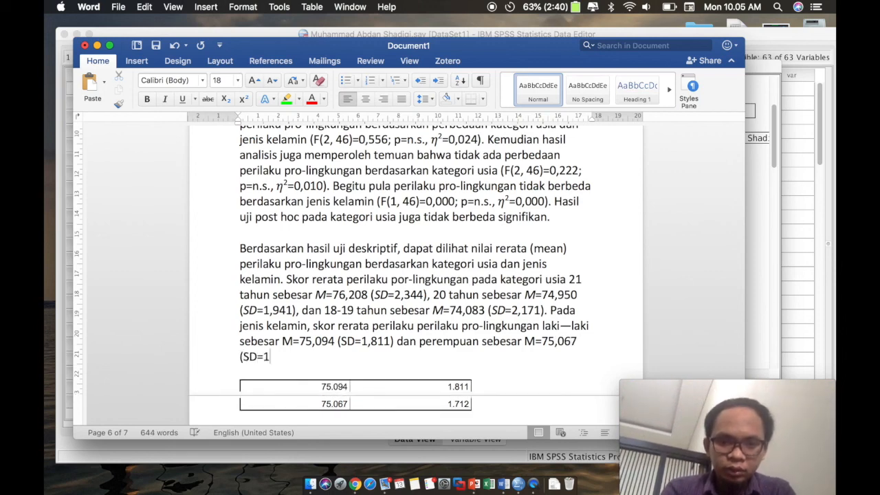
{"action": "type", "text": ",712)."}
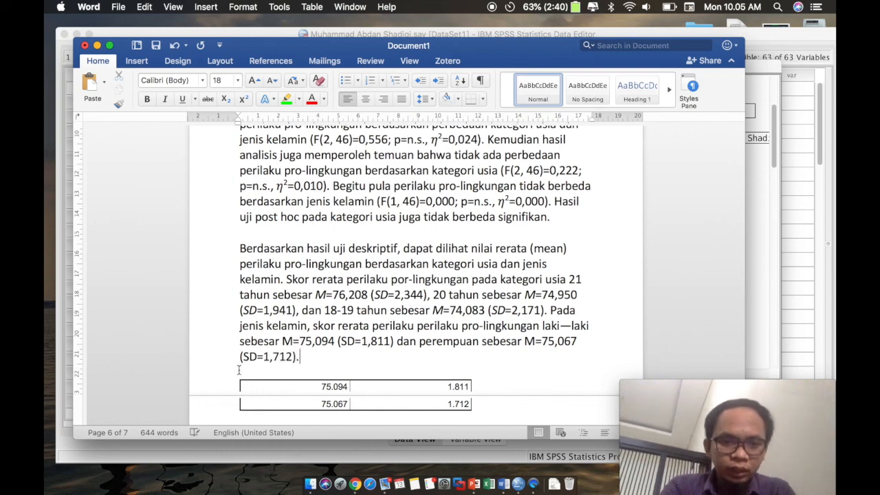
Step: Delete the pasted gender table and the blank line below the descriptive paragraph
{"action": "left_click", "coordinate": [287, 419]}
{"action": "key", "text": "shift+Up"}
{"action": "key", "text": "shift+Up"}
{"action": "key", "text": "shift+Up"}
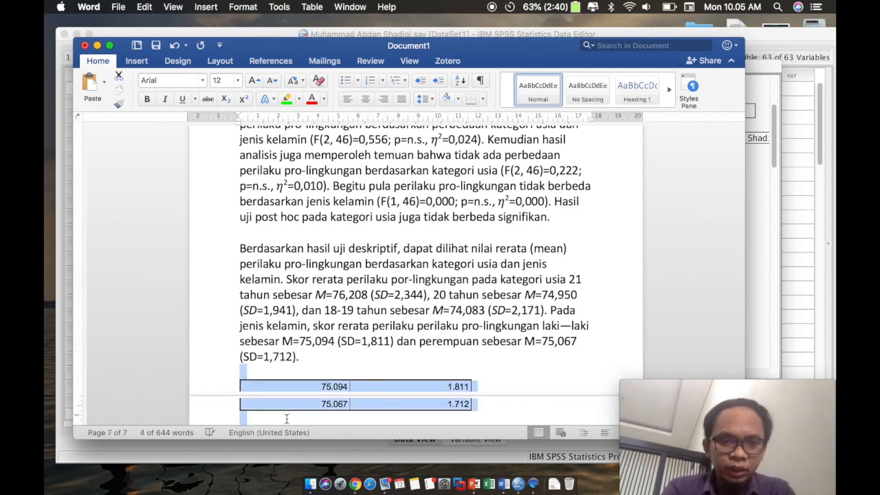
{"action": "key", "text": "BackSpace"}
{"action": "key", "text": "BackSpace"}
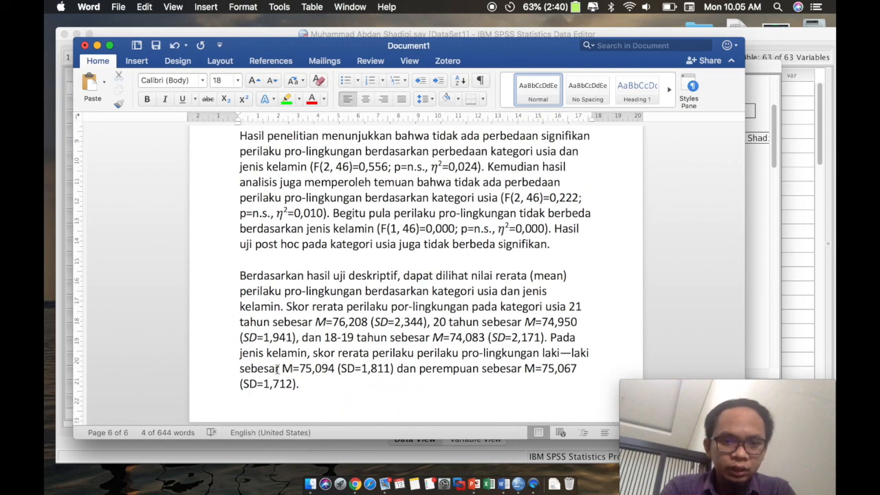
Step: Italicize the M and SD symbols in the laki-laki result
{"action": "left_click_drag", "start_coordinate": [288, 369], "coordinate": [240, 368]}
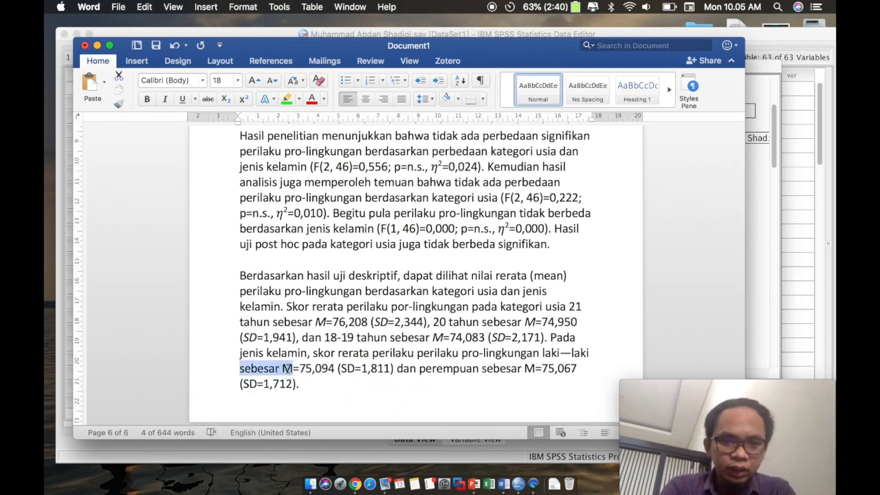
{"action": "left_click", "coordinate": [283, 368]}
{"action": "double_click", "coordinate": [284, 369]}
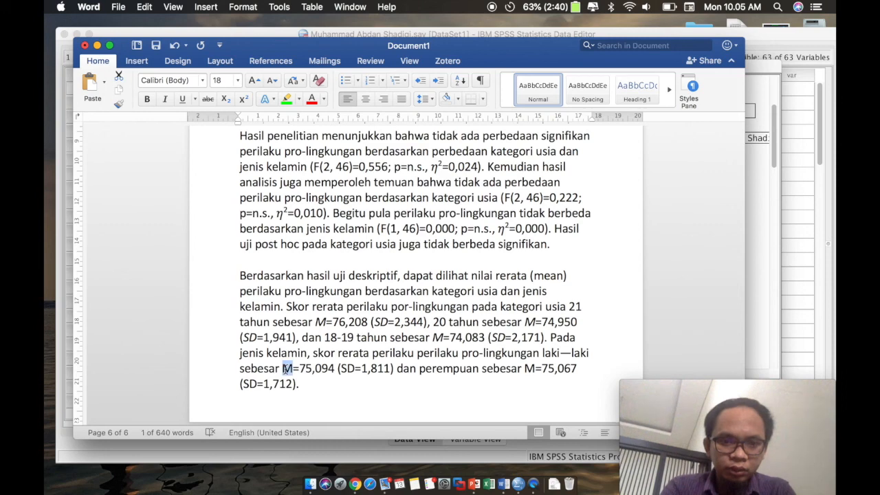
{"action": "key", "text": "super+i"}
{"action": "left_click", "coordinate": [350, 369]}
{"action": "double_click", "coordinate": [350, 369]}
{"action": "key", "text": "super+i"}
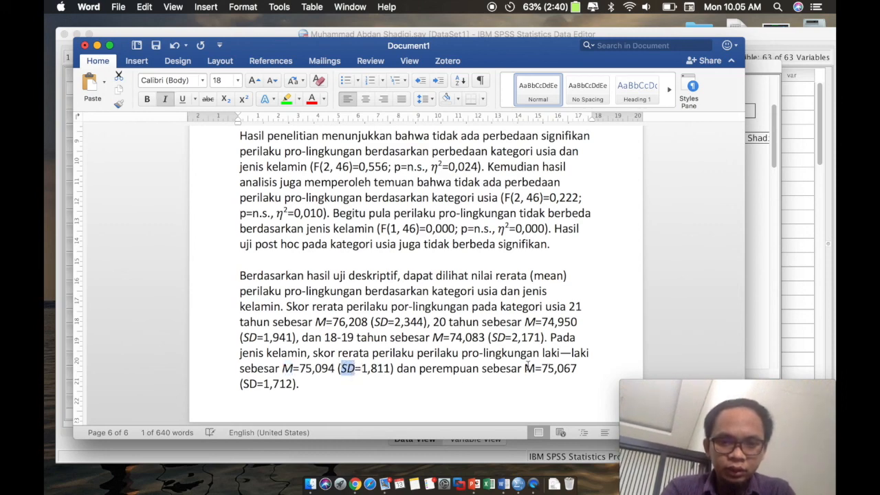
Step: Italicize the M and SD symbols in the perempuan result
{"action": "double_click", "coordinate": [529, 369]}
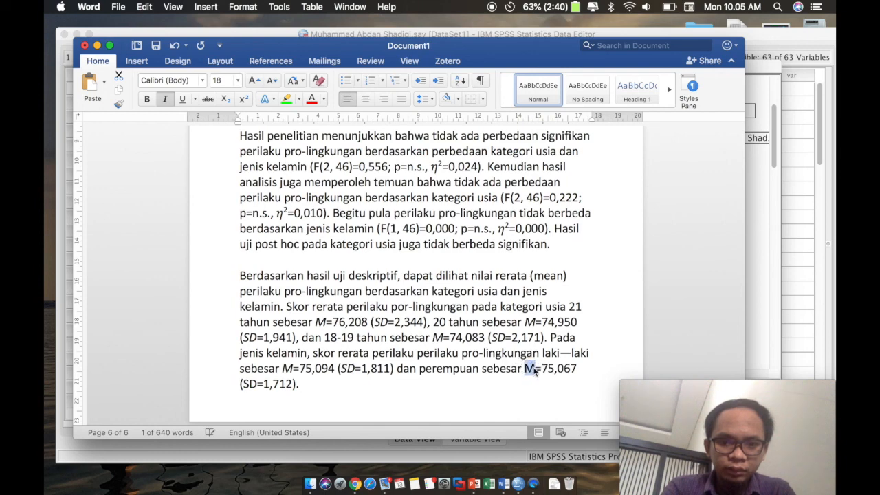
{"action": "key", "text": "super+i"}
{"action": "double_click", "coordinate": [250, 383]}
{"action": "left_click_drag", "start_coordinate": [257, 384], "coordinate": [244, 384]}
{"action": "key", "text": "super+i"}
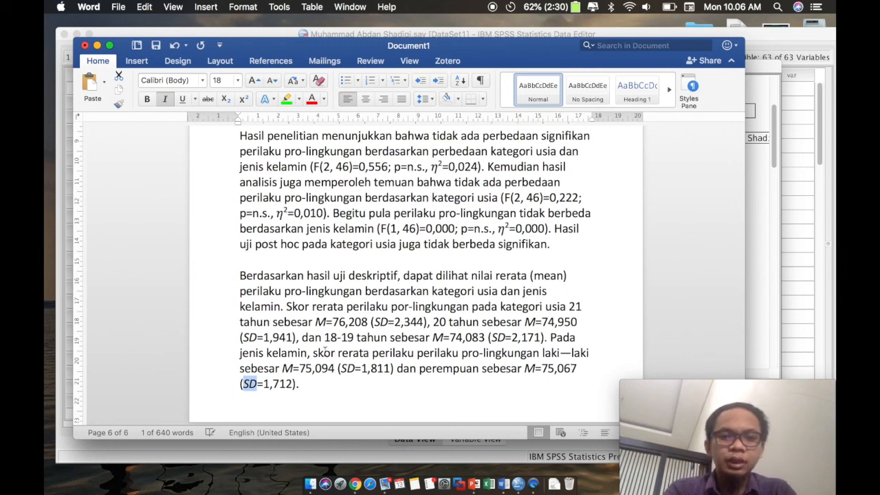
{"action": "scroll", "coordinate": [333, 339], "scroll_direction": "up", "scroll_amount": 3}
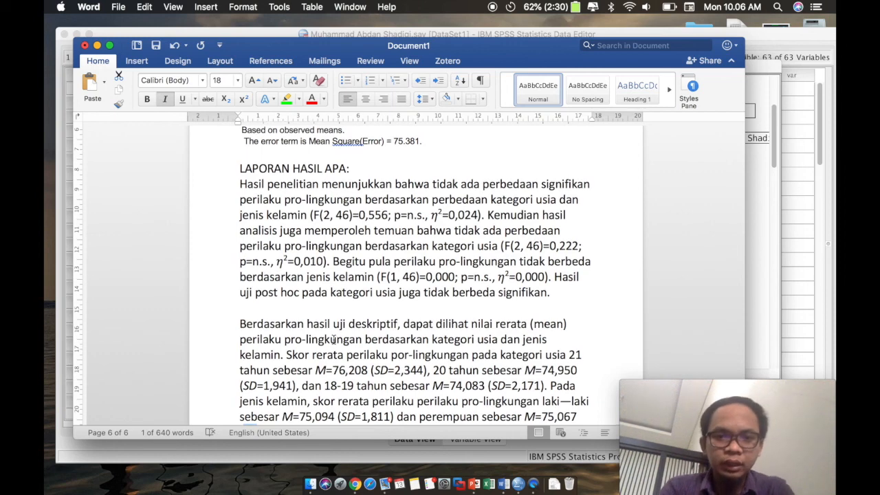
{"action": "scroll", "coordinate": [333, 338], "scroll_direction": "up", "scroll_amount": 2}
{"action": "left_click", "coordinate": [327, 319]}
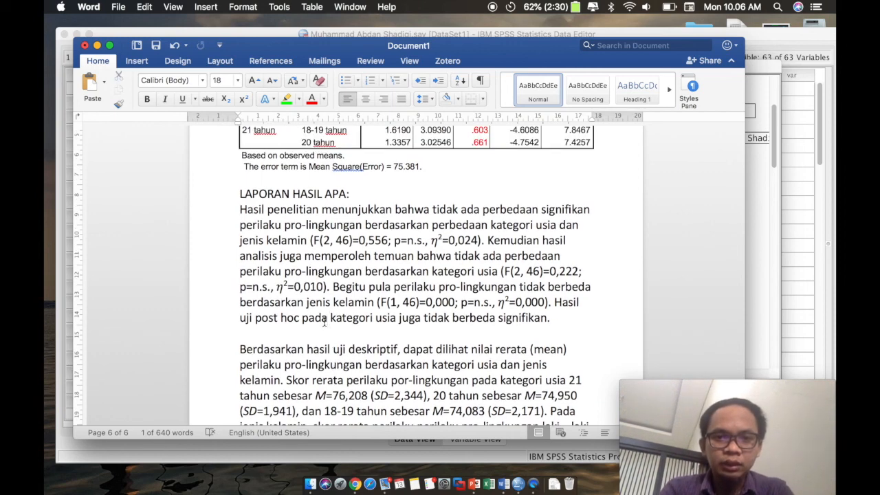
{"action": "scroll", "coordinate": [325, 322], "scroll_direction": "down", "scroll_amount": 2}
{"action": "scroll", "coordinate": [325, 321], "scroll_direction": "down", "scroll_amount": 2}
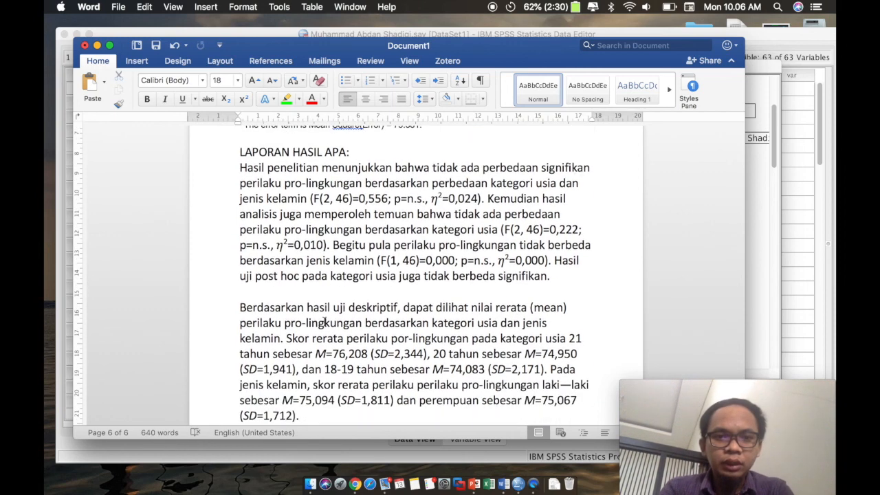